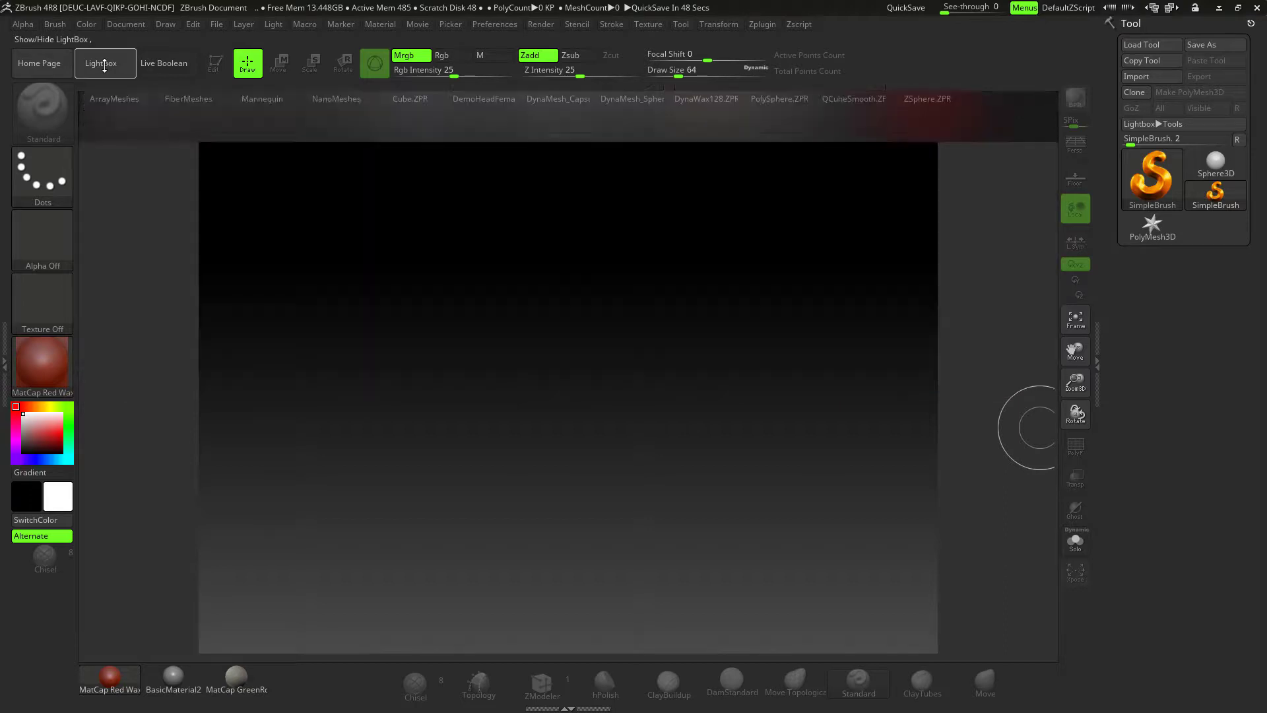
# - Examine the JPG and PNG eye iris images on the desktop, then return to ZBrush
pyautogui.click(1219, 10)
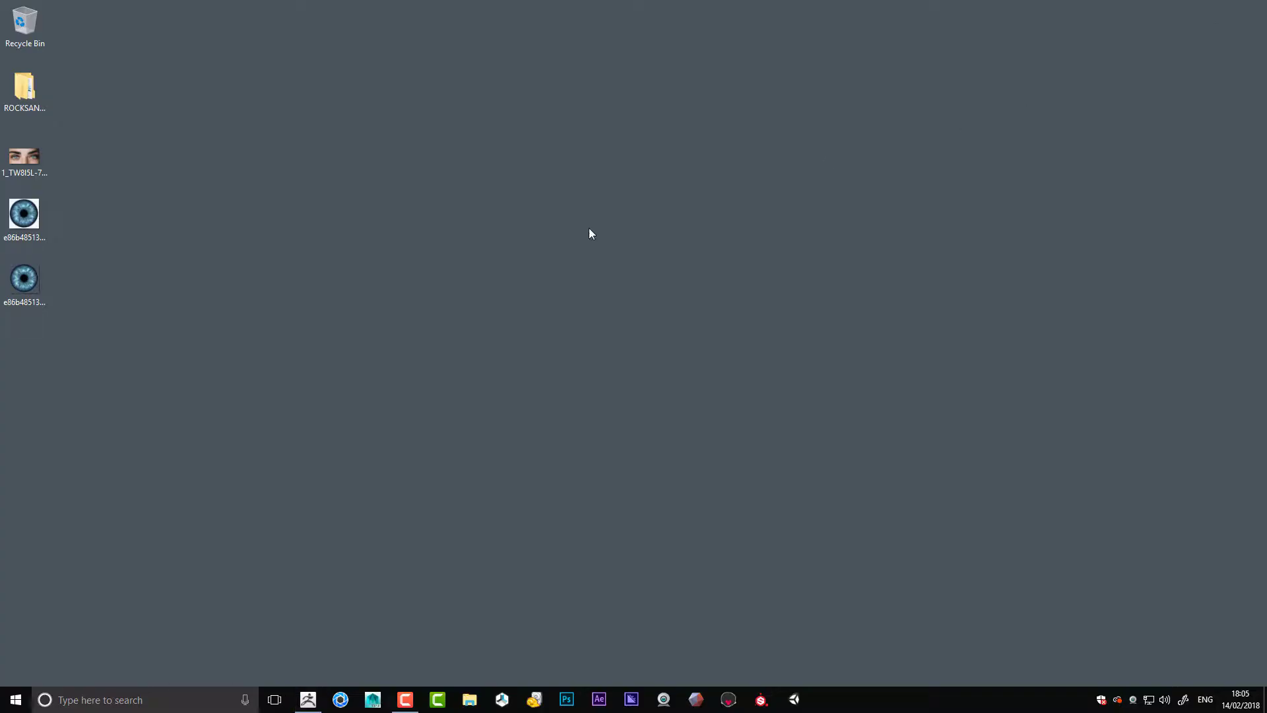
pyautogui.click(37, 291)
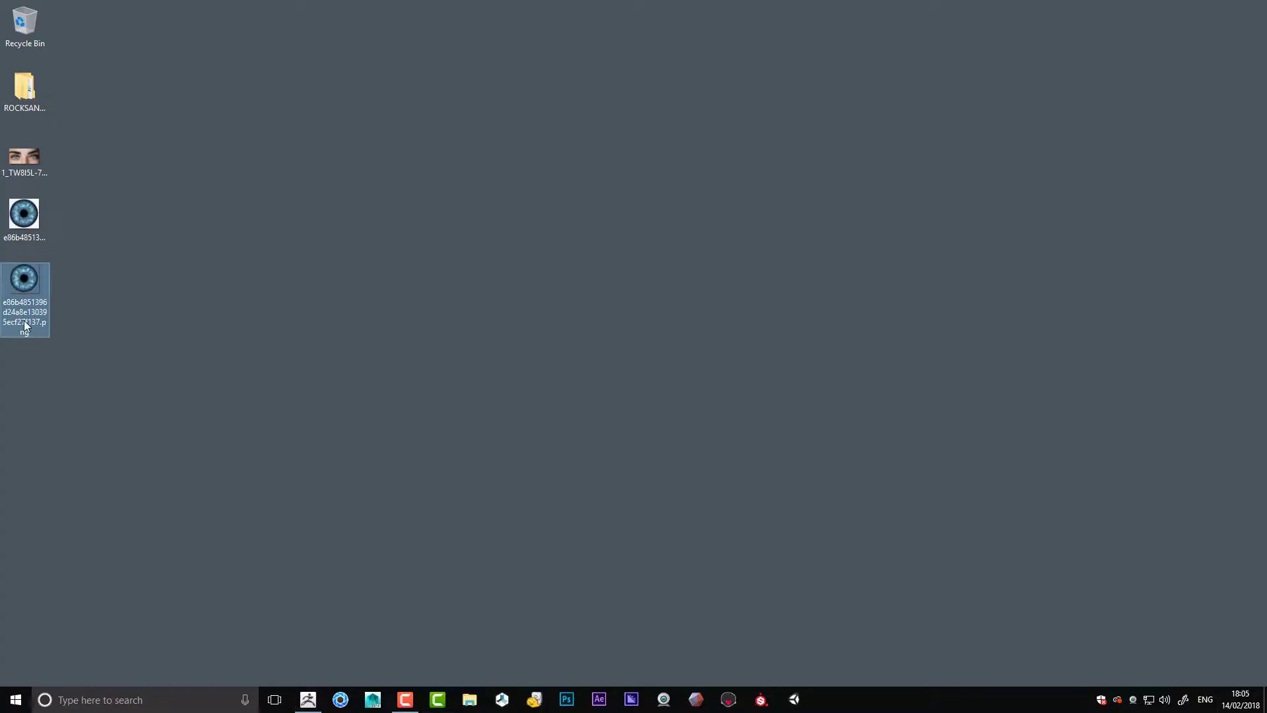
pyautogui.click(24, 238)
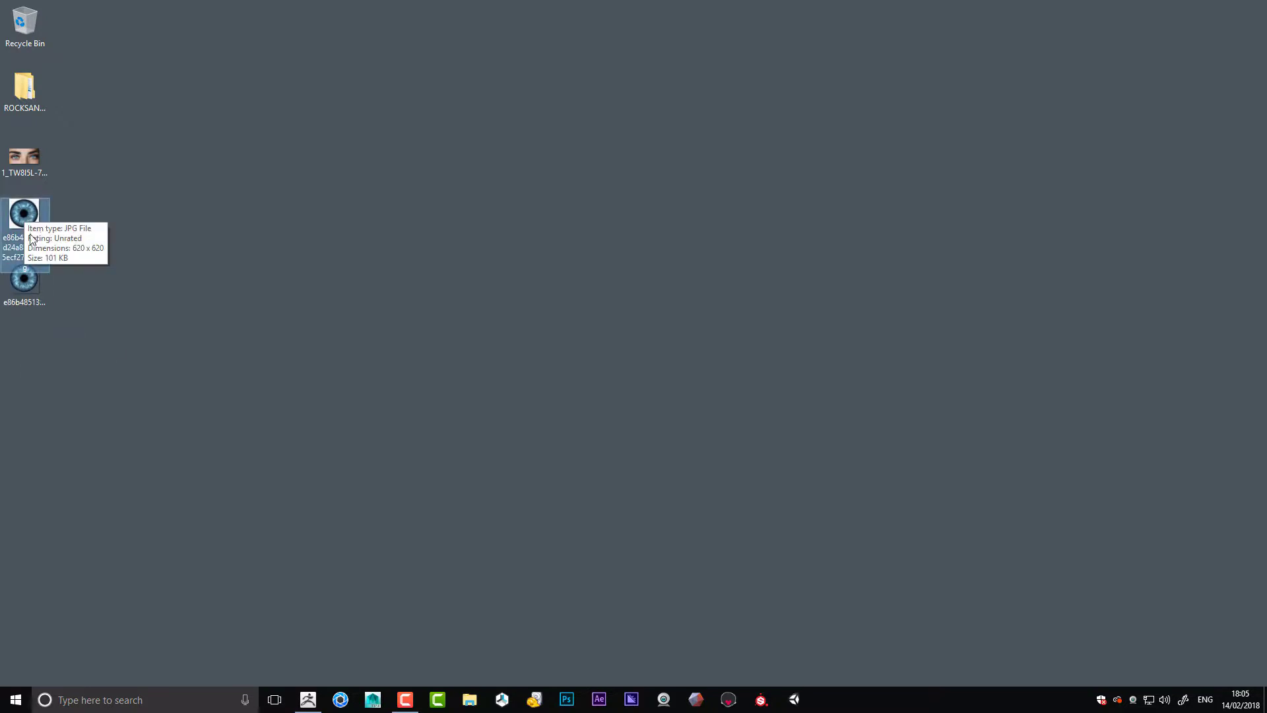
pyautogui.click(27, 281)
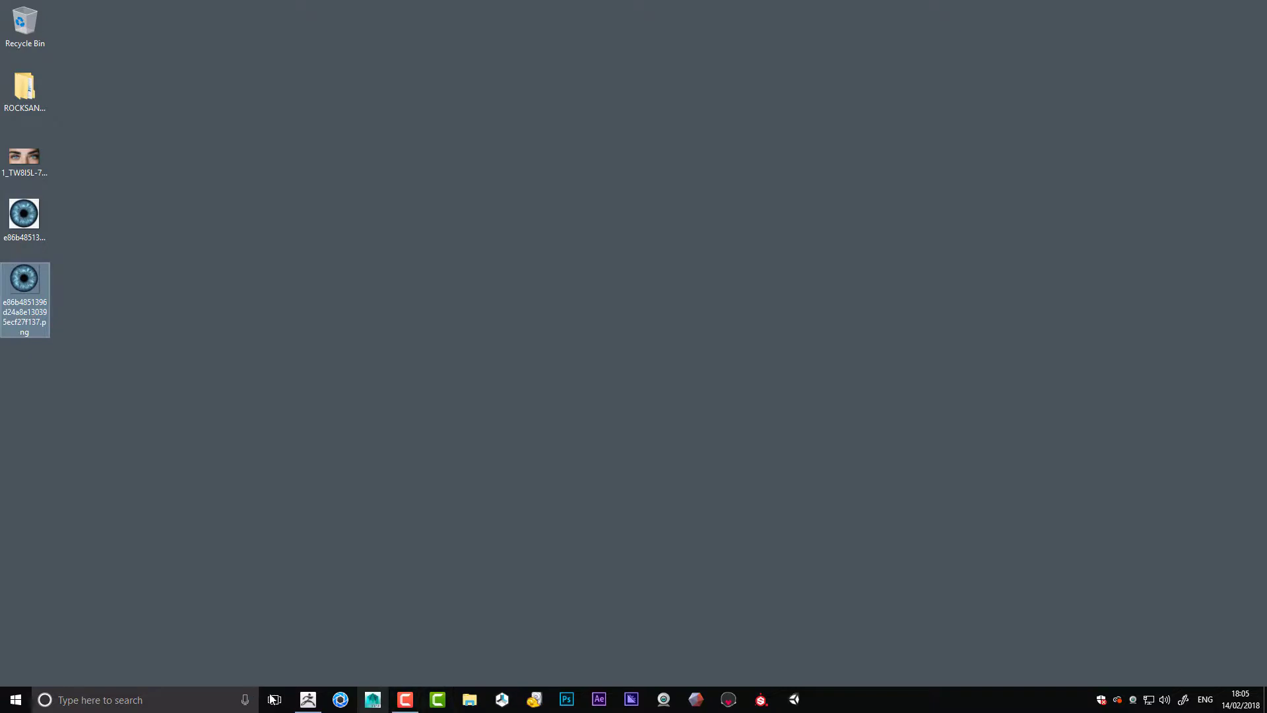
pyautogui.click(308, 700)
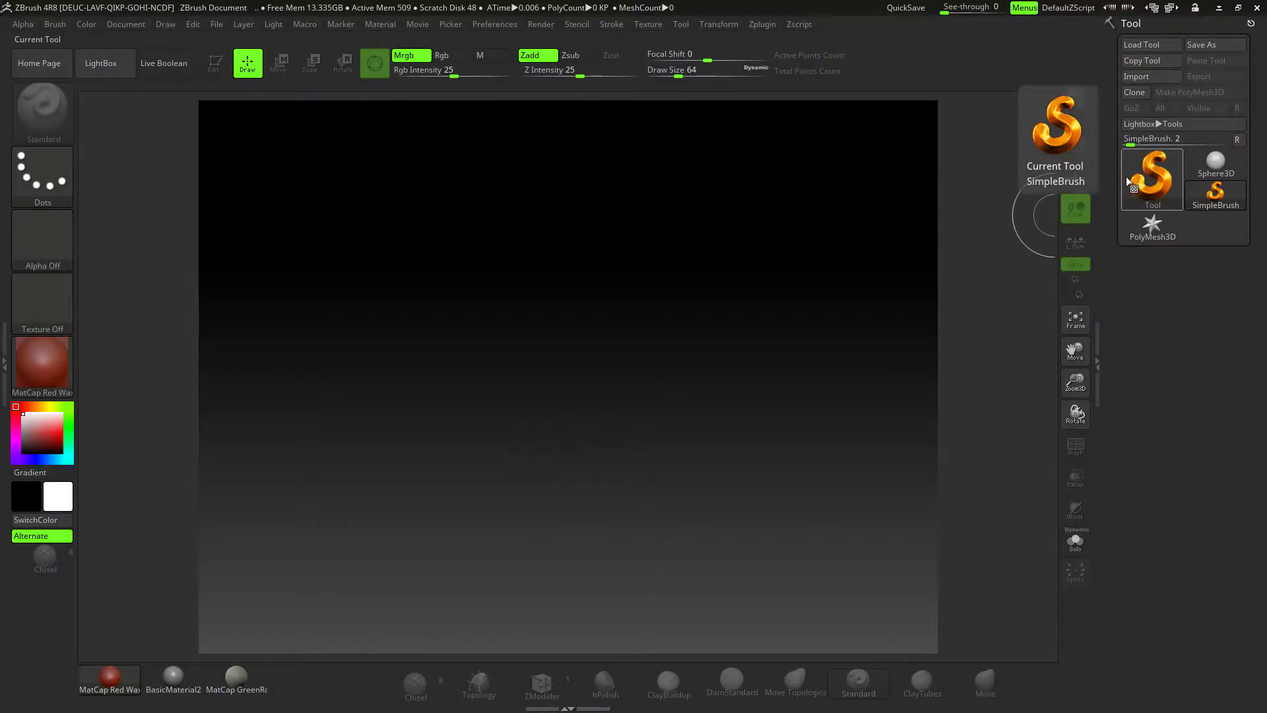
# - Choose the Sphere3D primitive and draw it on the canvas
pyautogui.click(1151, 170)
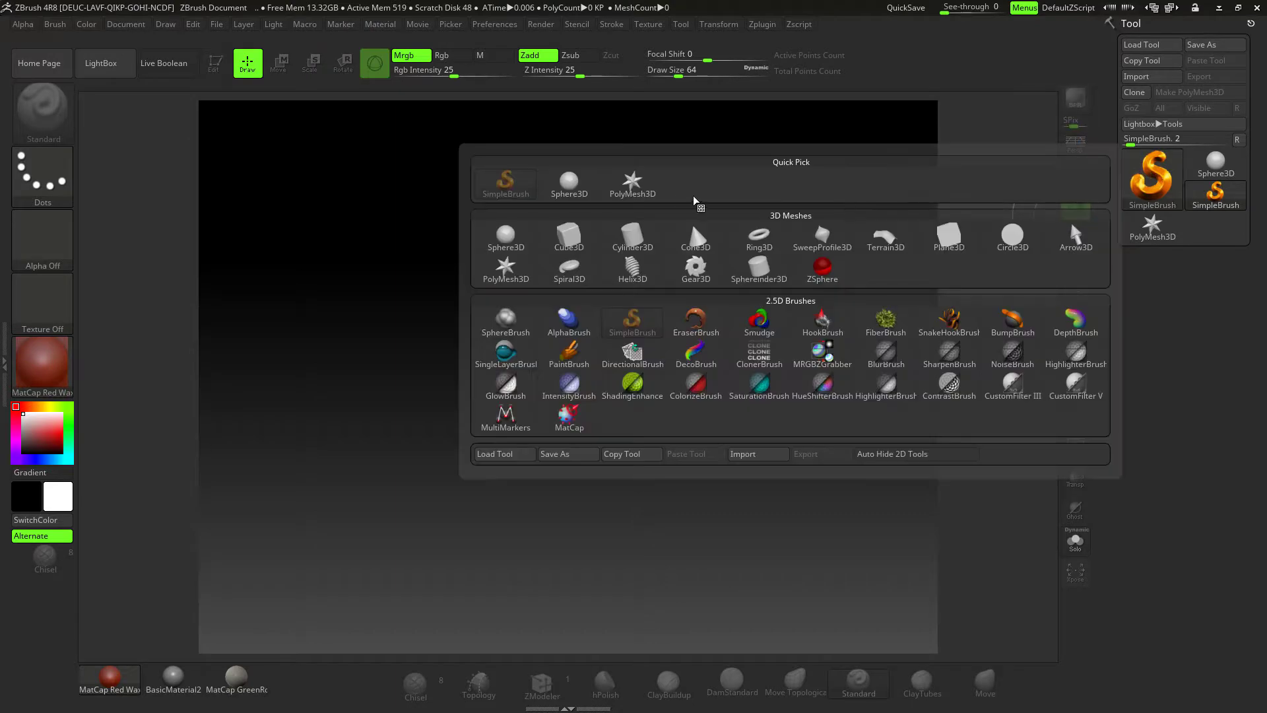
pyautogui.click(509, 241)
pyautogui.moveTo(569, 305)
pyautogui.mouseDown()
pyautogui.moveTo(585, 390)
pyautogui.moveTo(578, 466)
pyautogui.moveTo(680, 501)
pyautogui.mouseUp()
# - Initialize the sphere with HDivide 16 and VDivide 16, and put it into Edit mode
pyautogui.click(1137, 464)
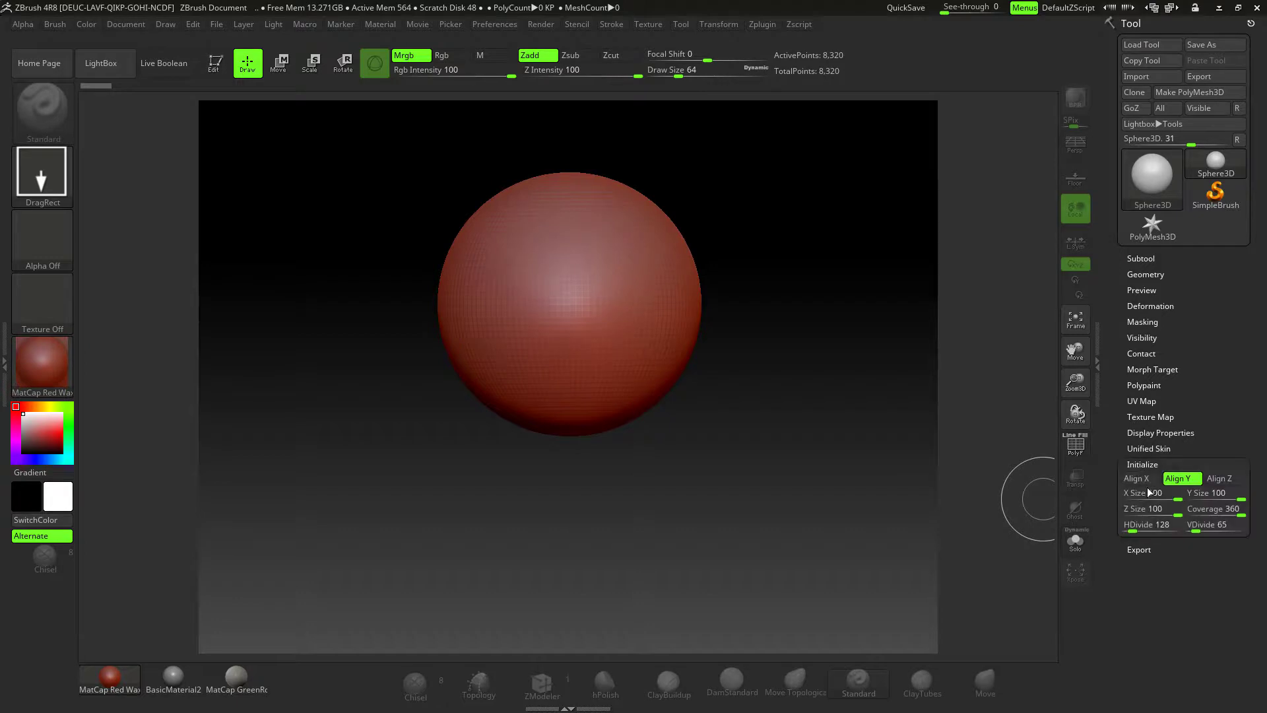
pyautogui.click(1129, 526)
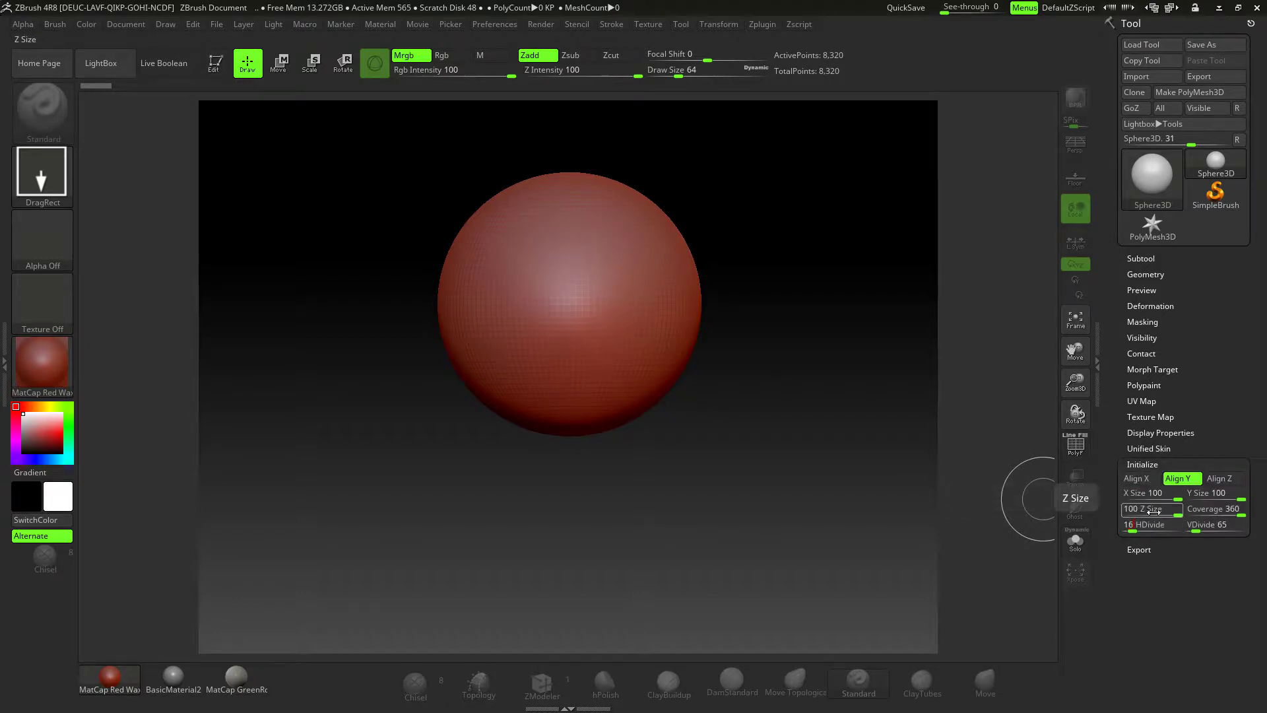
pyautogui.write('16')
pyautogui.press('Return')
pyautogui.click(1193, 524)
pyautogui.write('1')
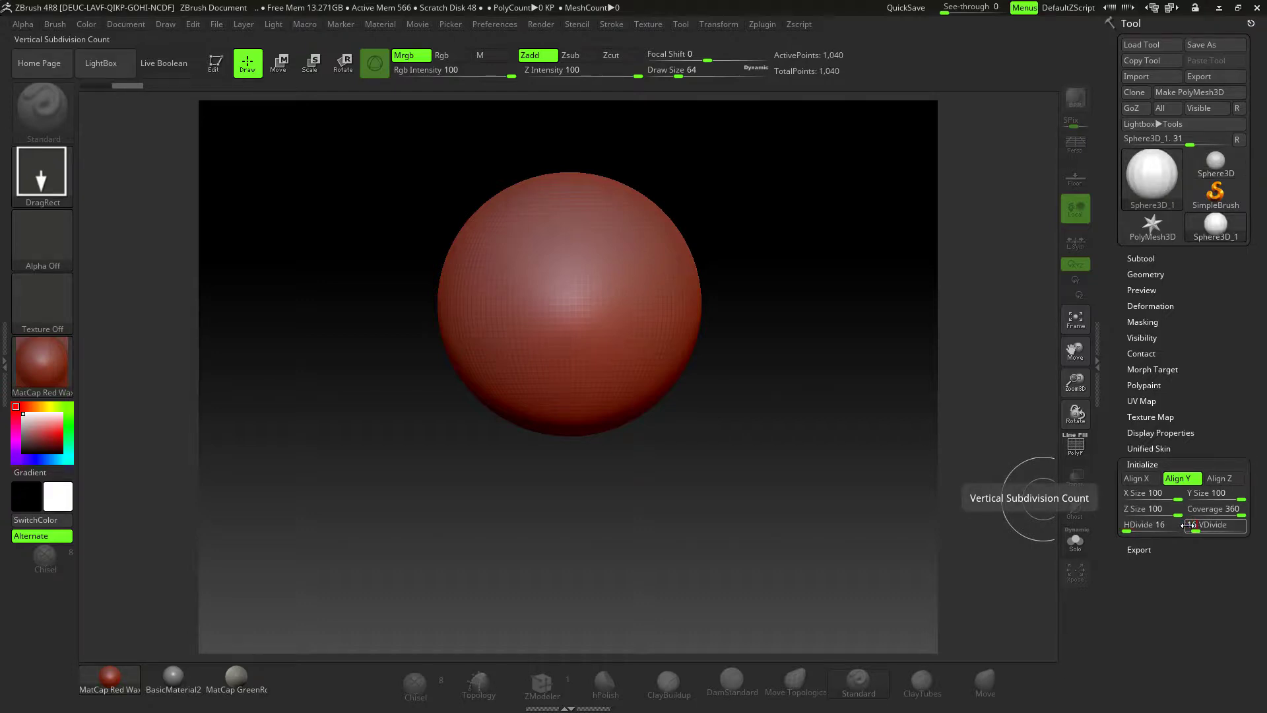
pyautogui.write('16')
pyautogui.press('Return')
pyautogui.click(215, 63)
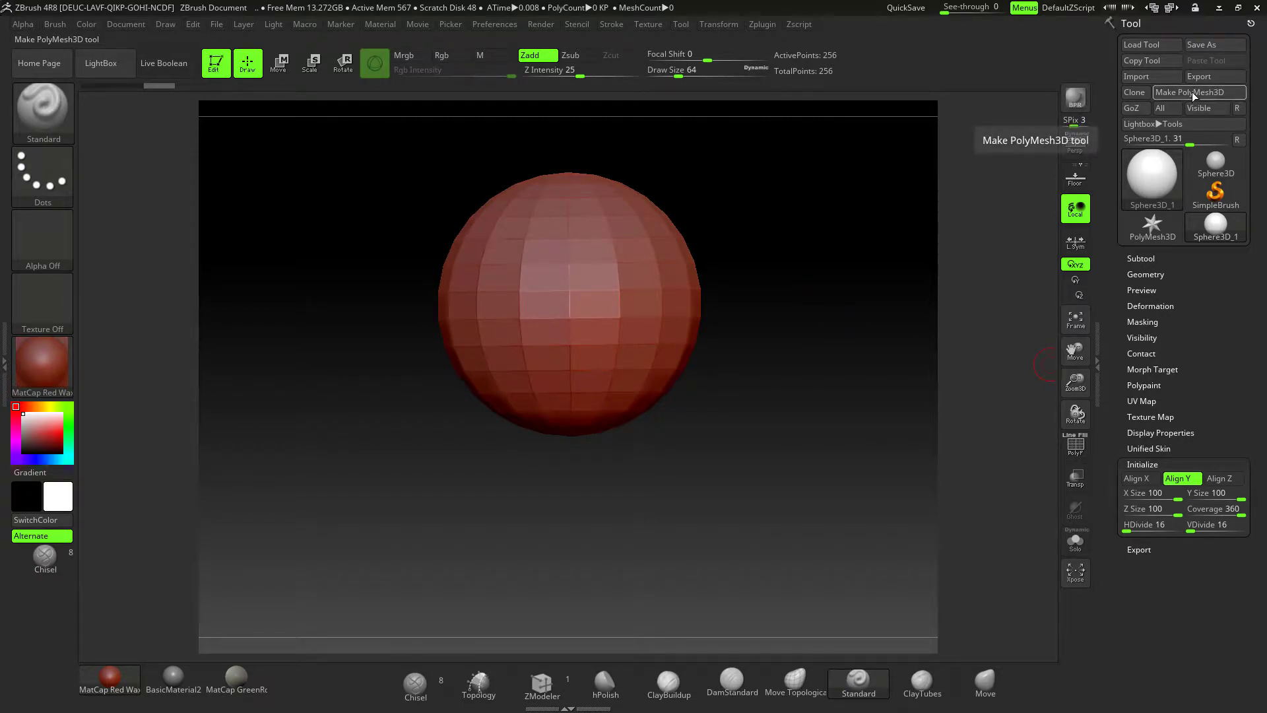
pyautogui.moveTo(1216, 164)
pyautogui.click(1142, 464)
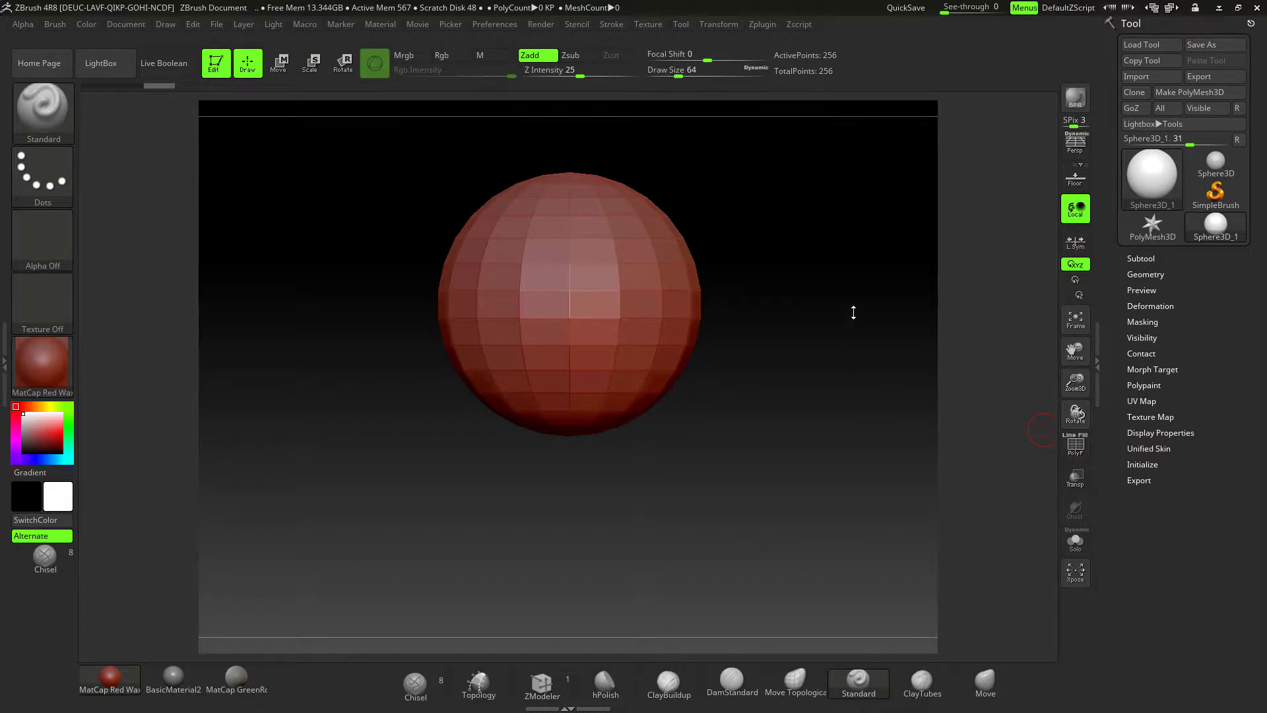
# - Show the floor grid and turn the sphere so that its pole faces the viewer
pyautogui.click(1075, 177)
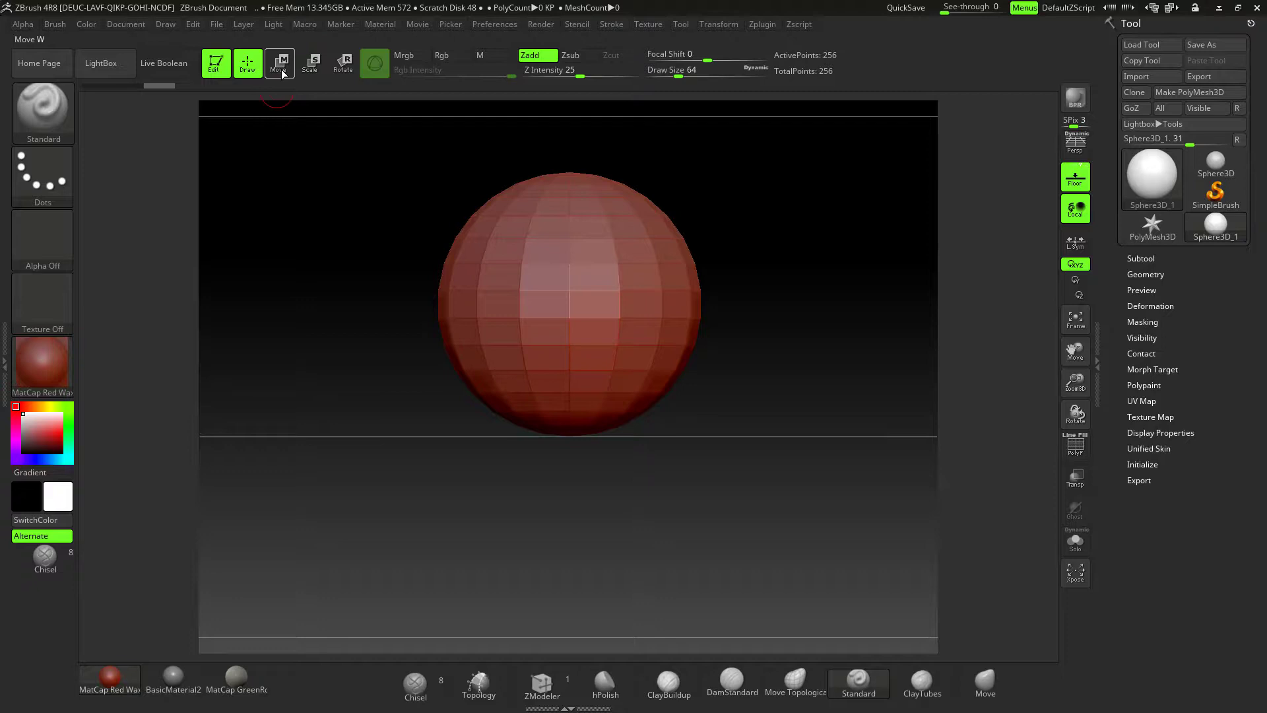
pyautogui.click(342, 64)
pyautogui.moveTo(538, 246); pyautogui.dragTo(489, 330)
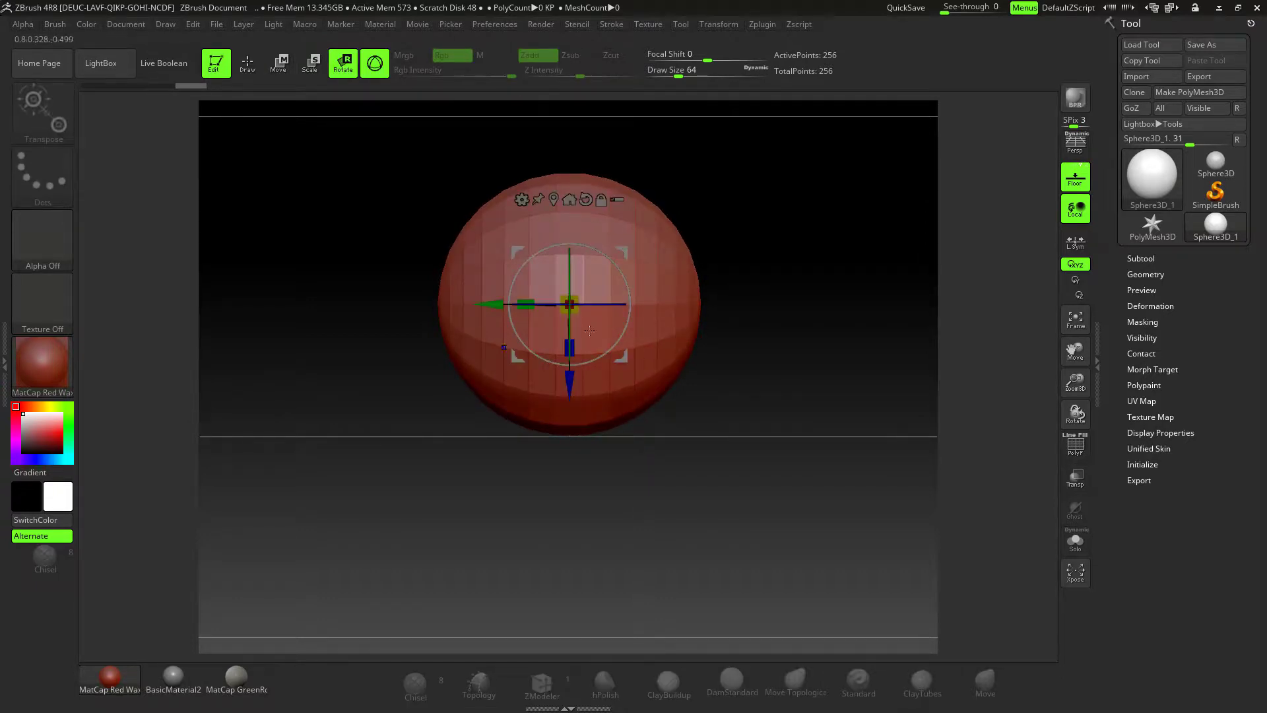
pyautogui.click(247, 62)
pyautogui.moveTo(782, 297)
pyautogui.mouseDown()
pyautogui.moveTo(811, 296)
pyautogui.moveTo(797, 303)
pyautogui.mouseUp()
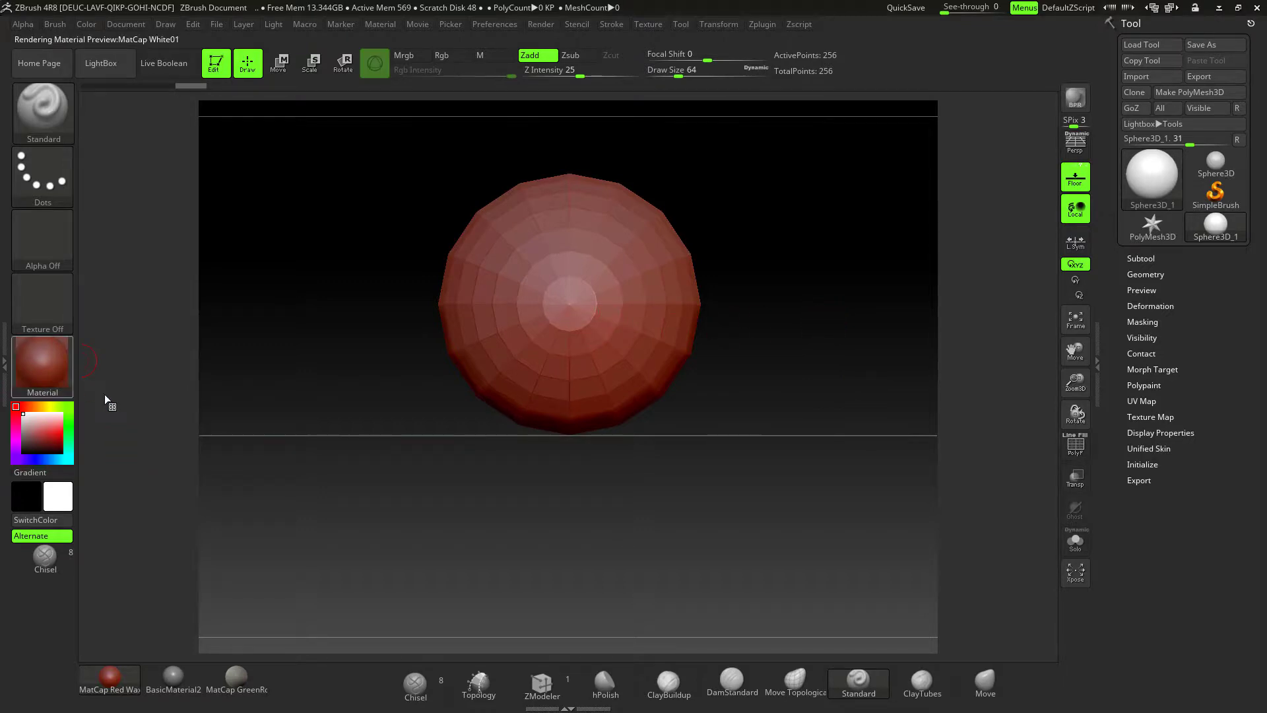
# - Apply BasicMaterial to the sphere and hide the floor grid
pyautogui.click(64, 379)
pyautogui.click(187, 582)
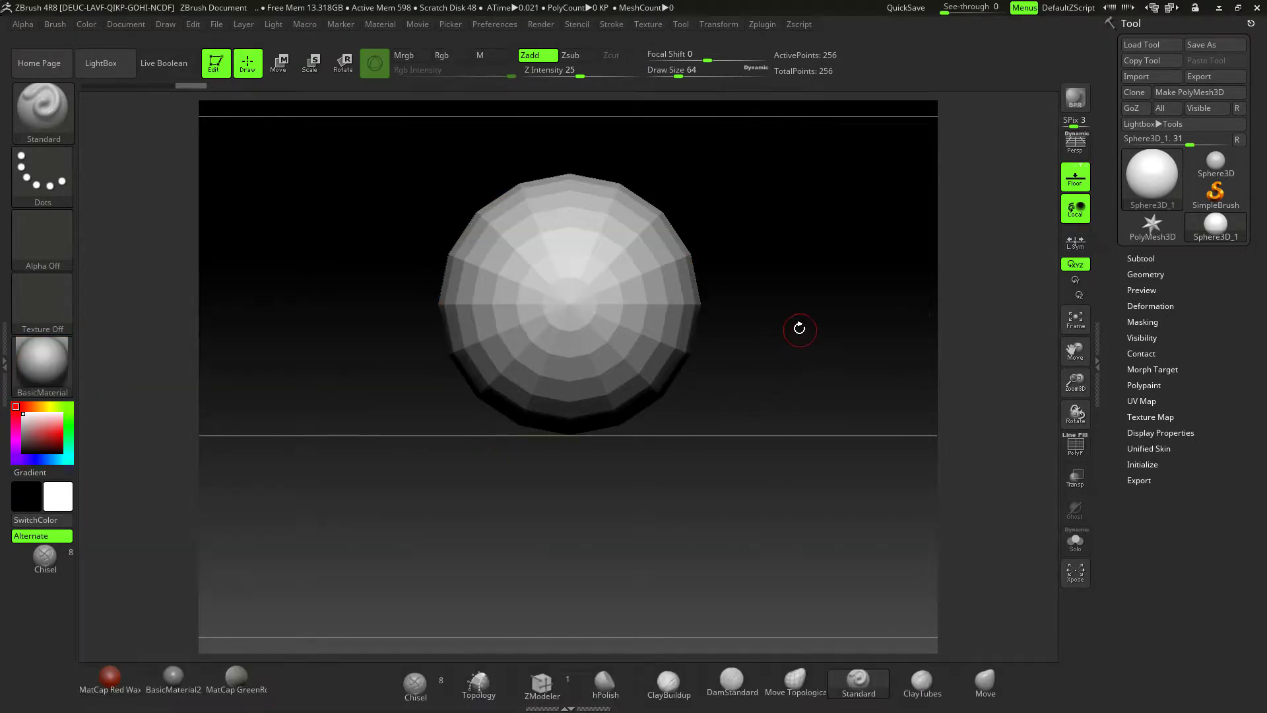
pyautogui.click(1075, 177)
pyautogui.keyDown('alt'); pyautogui.moveTo(797, 316); pyautogui.dragTo(832, 299); pyautogui.keyUp('alt')
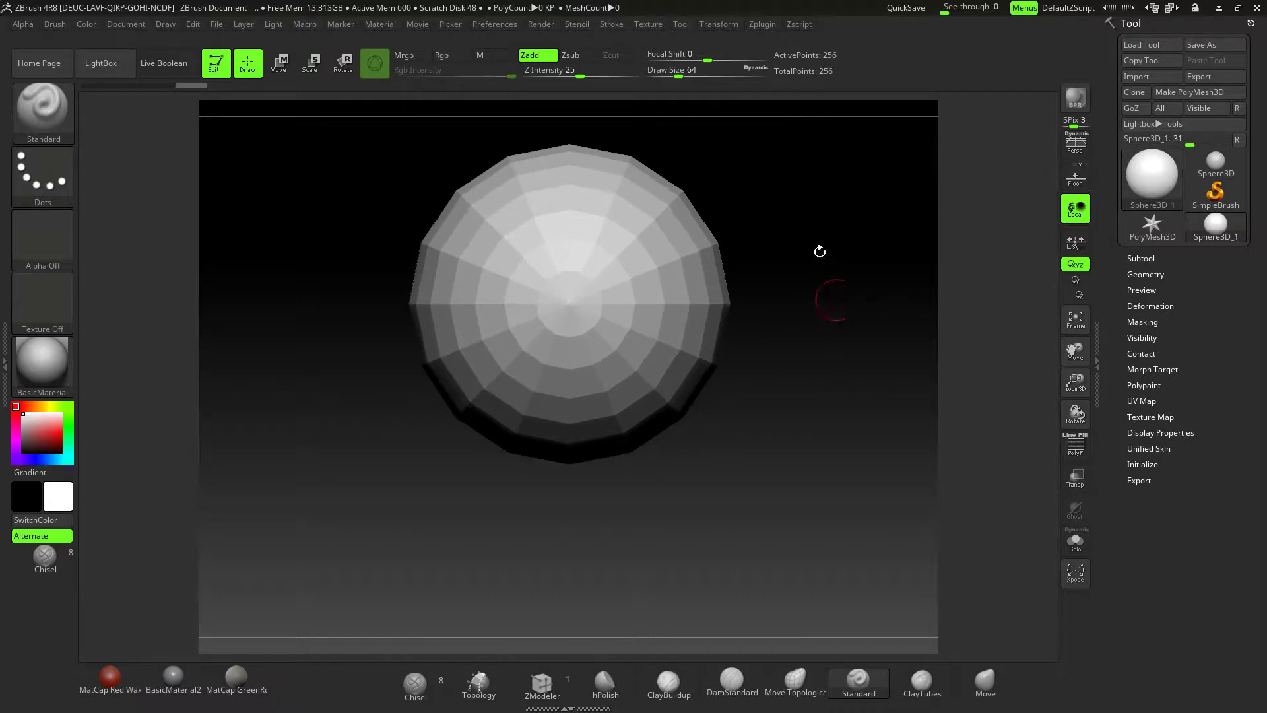
pyautogui.keyDown('alt'); pyautogui.moveTo(823, 255); pyautogui.dragTo(838, 303); pyautogui.keyUp('alt')
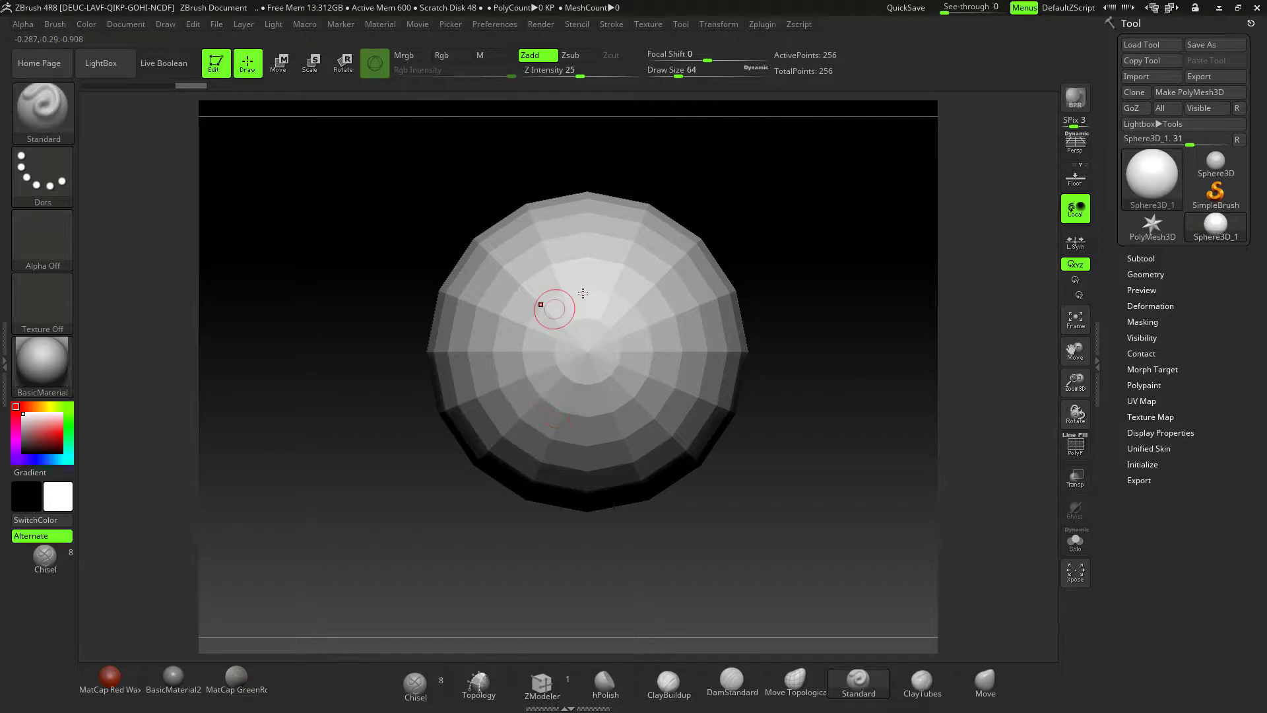
# - Set the Standard brush to Rgb only with Zadd off, and fill the sphere with white
pyautogui.click(452, 55)
pyautogui.click(536, 57)
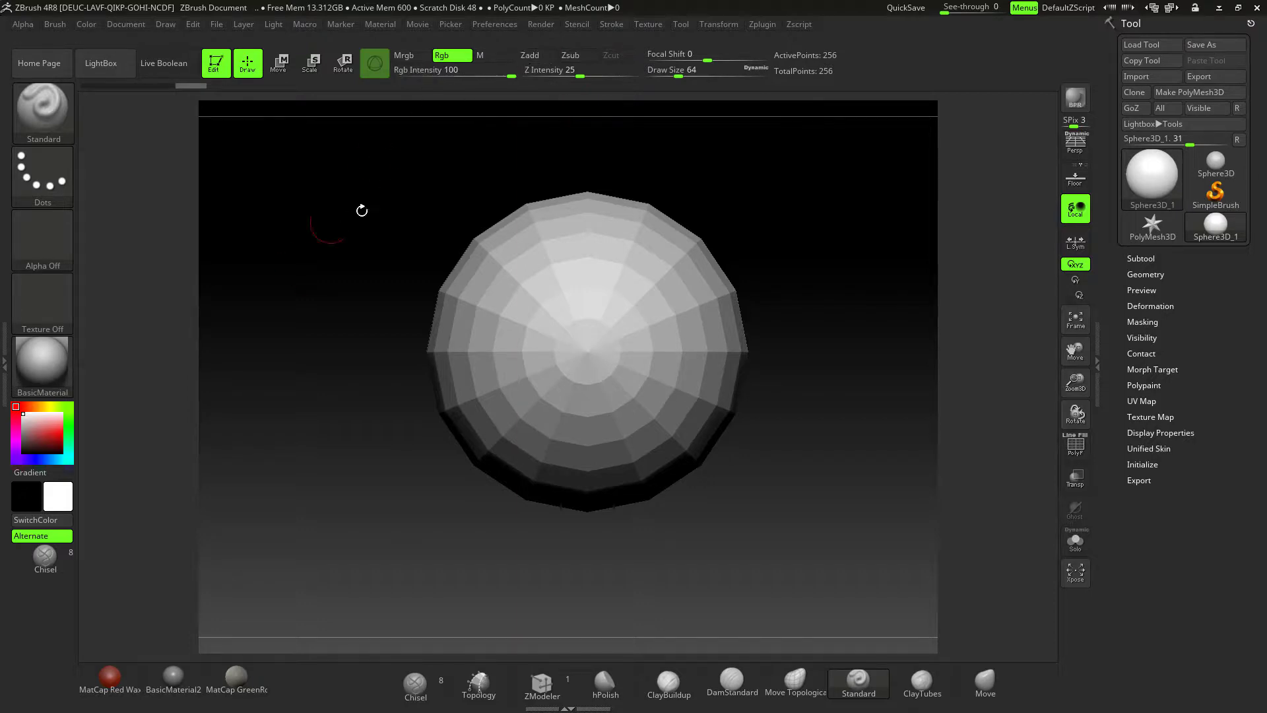
pyautogui.click(59, 444)
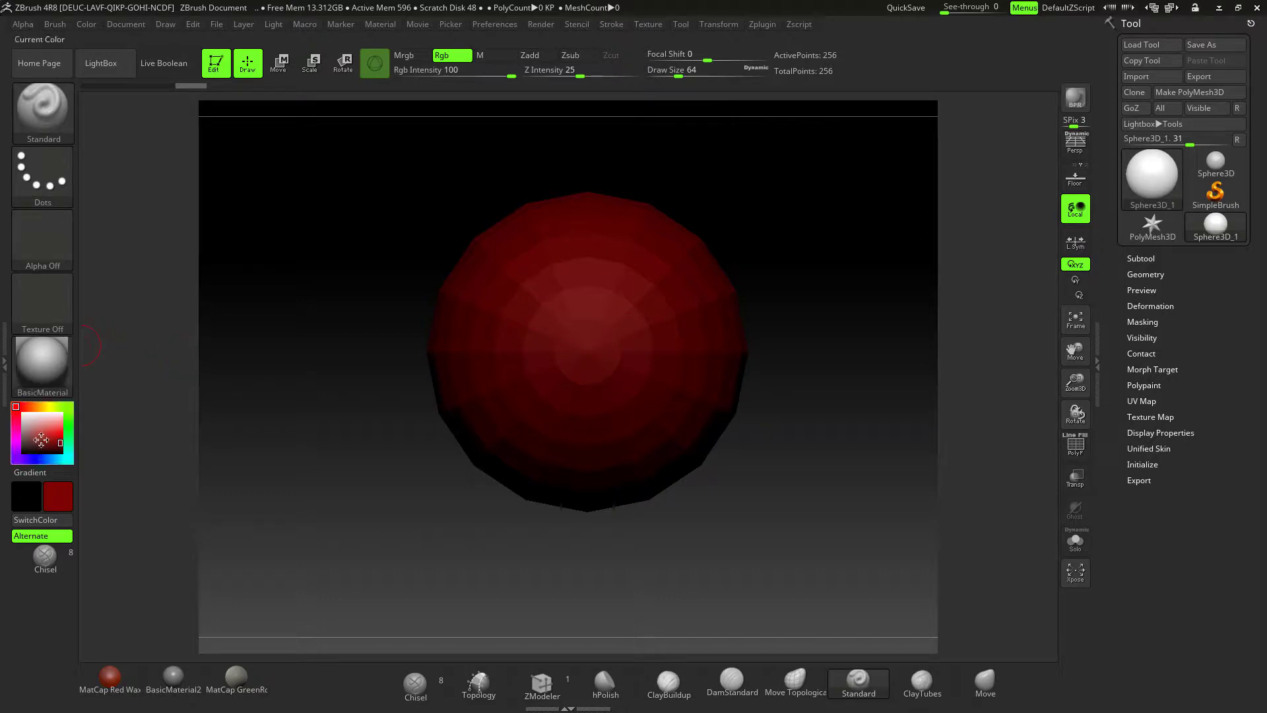
pyautogui.click(22, 414)
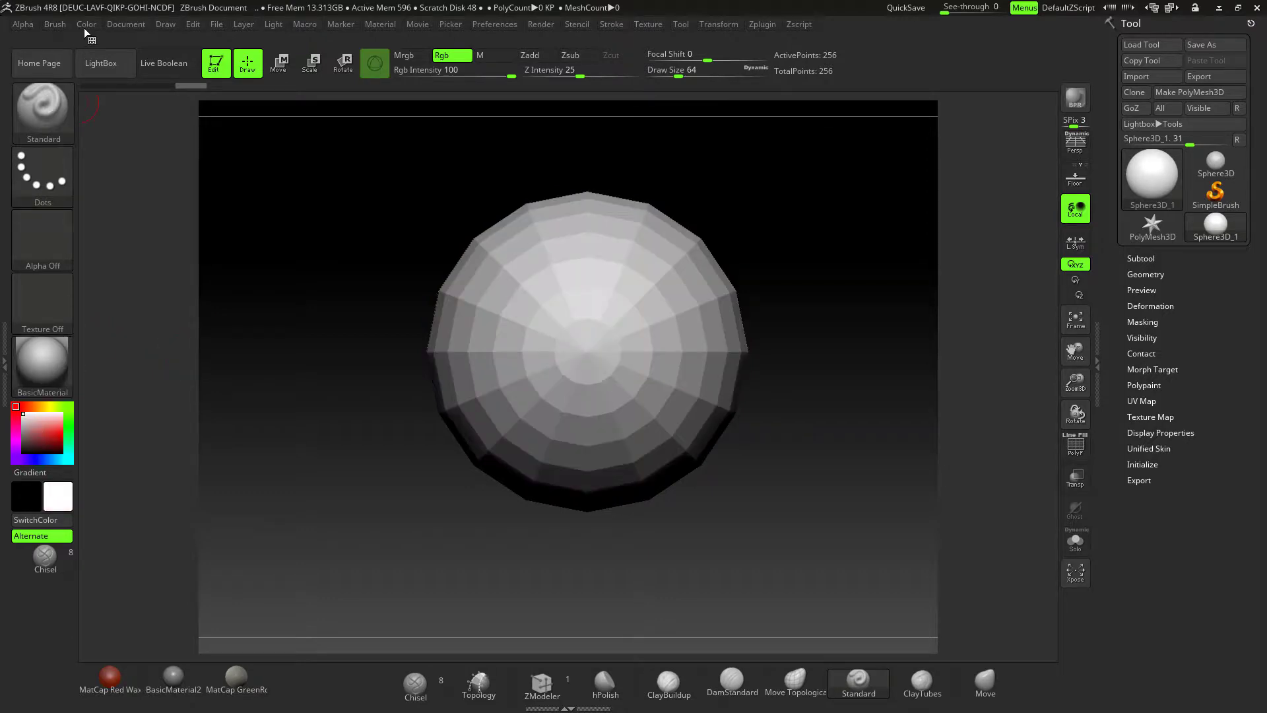
# - Convert the sphere to a PolyMesh3D so it can be painted, and fill it with white
pyautogui.click(61, 438)
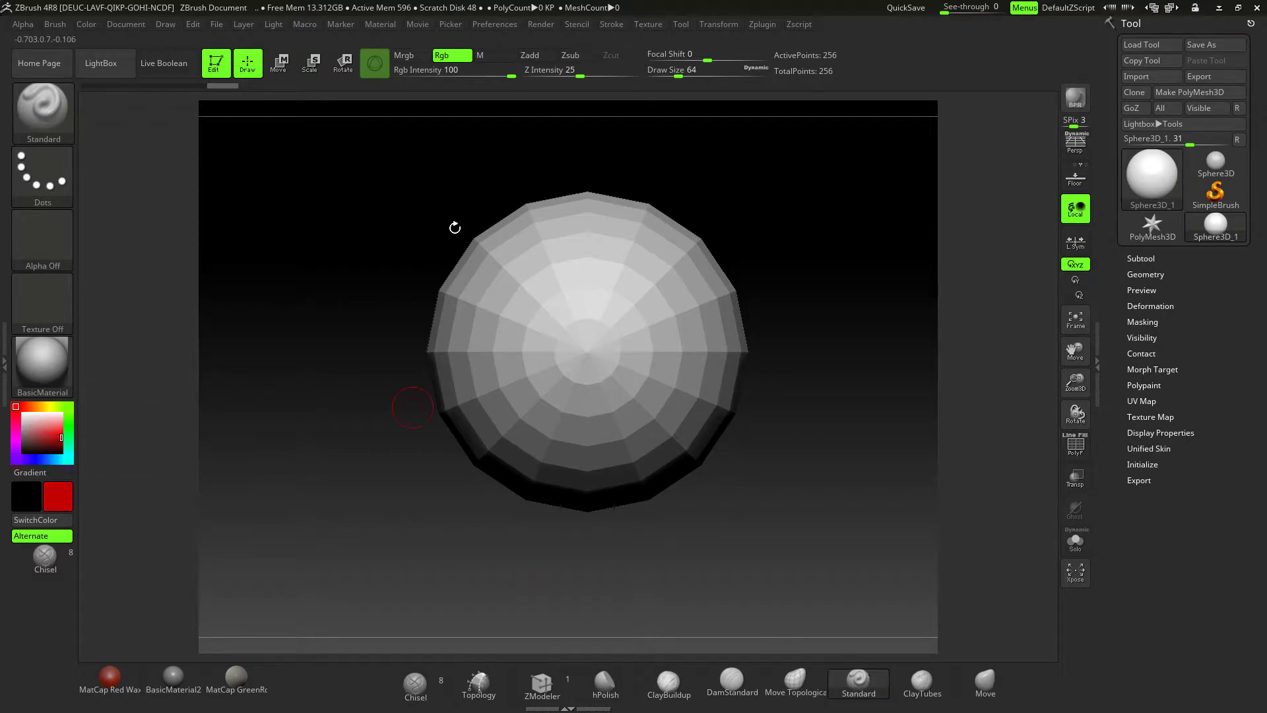
pyautogui.click(552, 344)
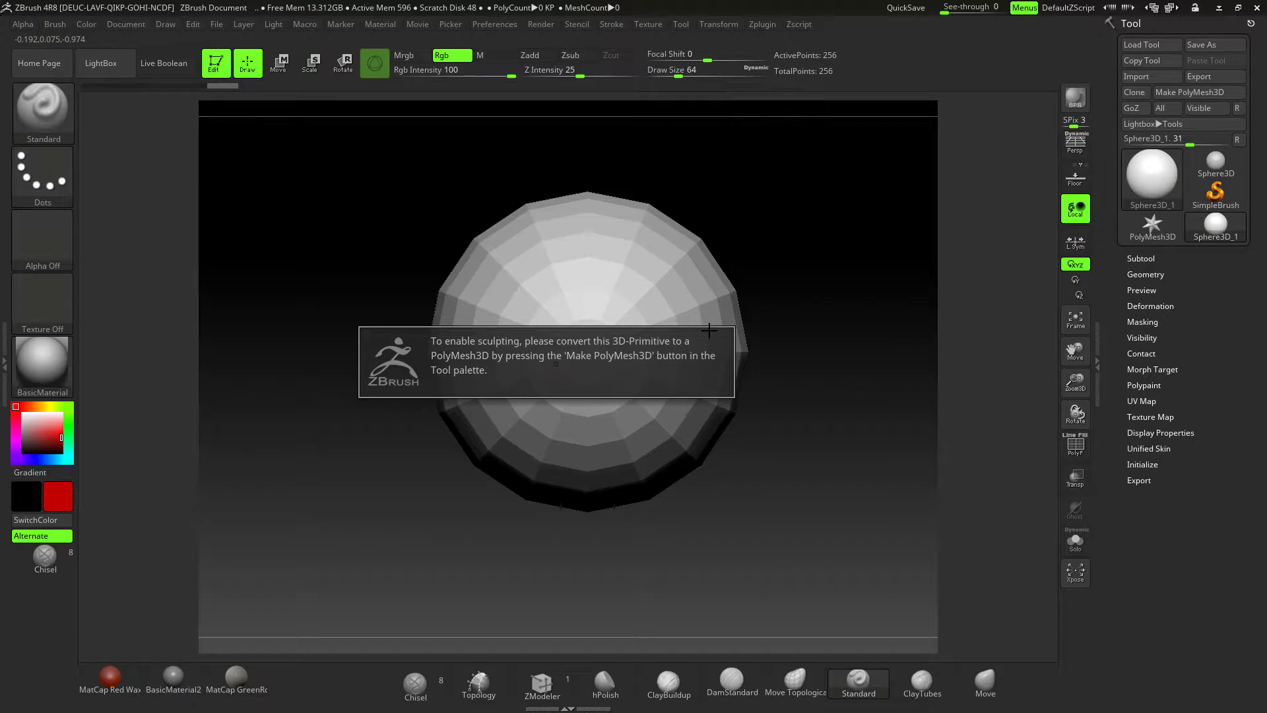
pyautogui.click(1189, 92)
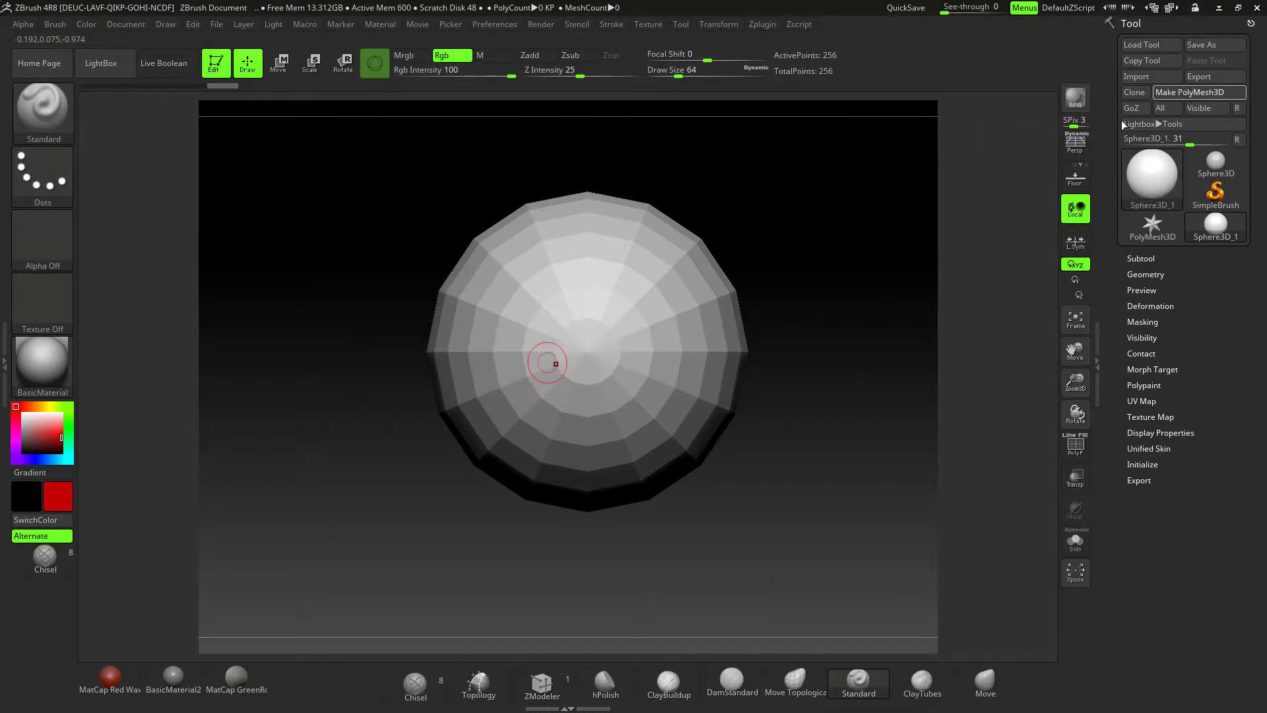
pyautogui.moveTo(51, 427); pyautogui.dragTo(9, 407)
pyautogui.click(85, 27)
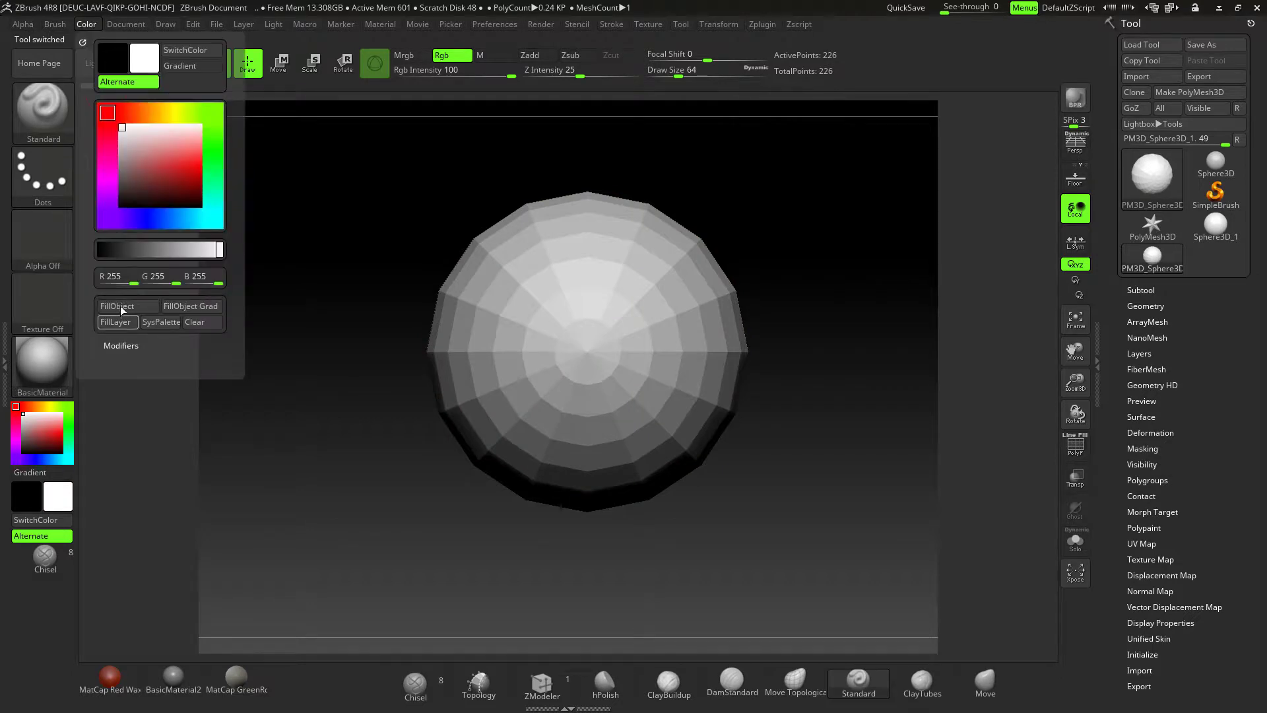
# - Paint dark red test strokes around the sphere's pole, before and after subdividing the mesh
pyautogui.click(55, 435)
pyautogui.click(68, 440)
pyautogui.moveTo(550, 398)
pyautogui.mouseDown()
pyautogui.moveTo(521, 375)
pyautogui.moveTo(518, 343)
pyautogui.moveTo(600, 371)
pyautogui.mouseUp()
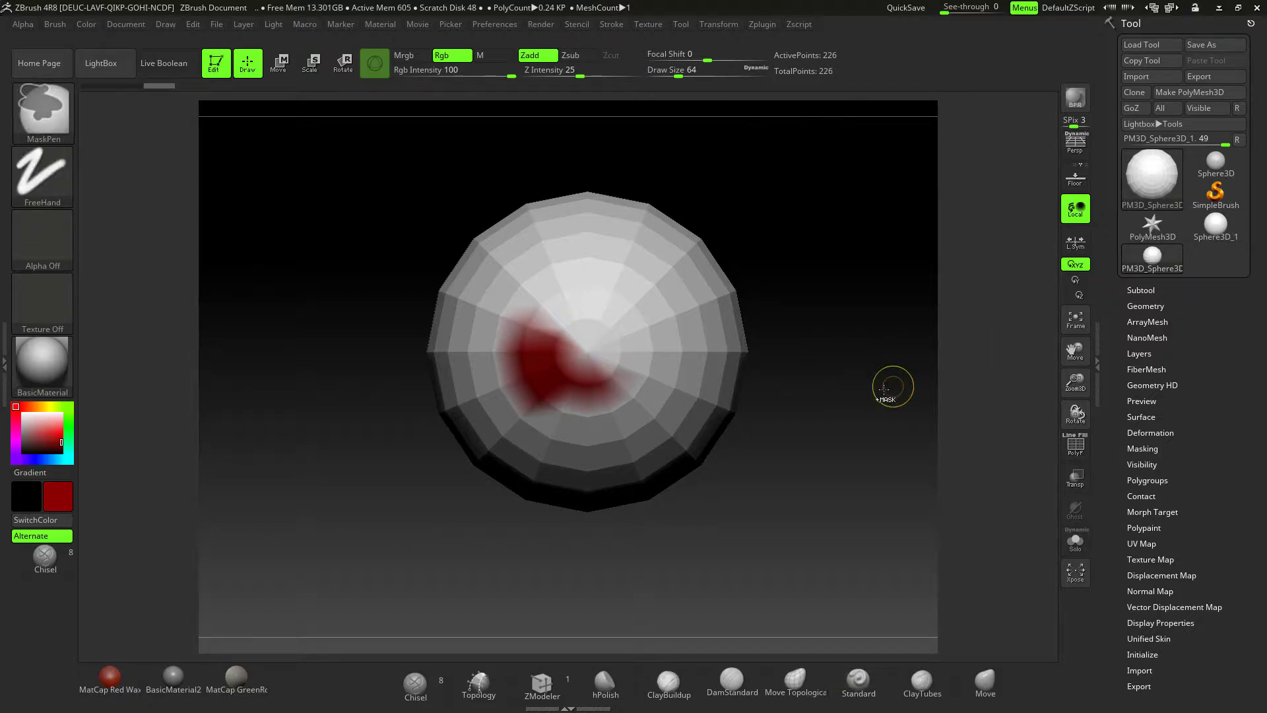
pyautogui.hotkey('ctrl', 'd')
pyautogui.moveTo(625, 375)
pyautogui.mouseDown()
pyautogui.moveTo(632, 329)
pyautogui.moveTo(588, 309)
pyautogui.moveTo(606, 343)
pyautogui.moveTo(600, 309)
pyautogui.mouseUp()
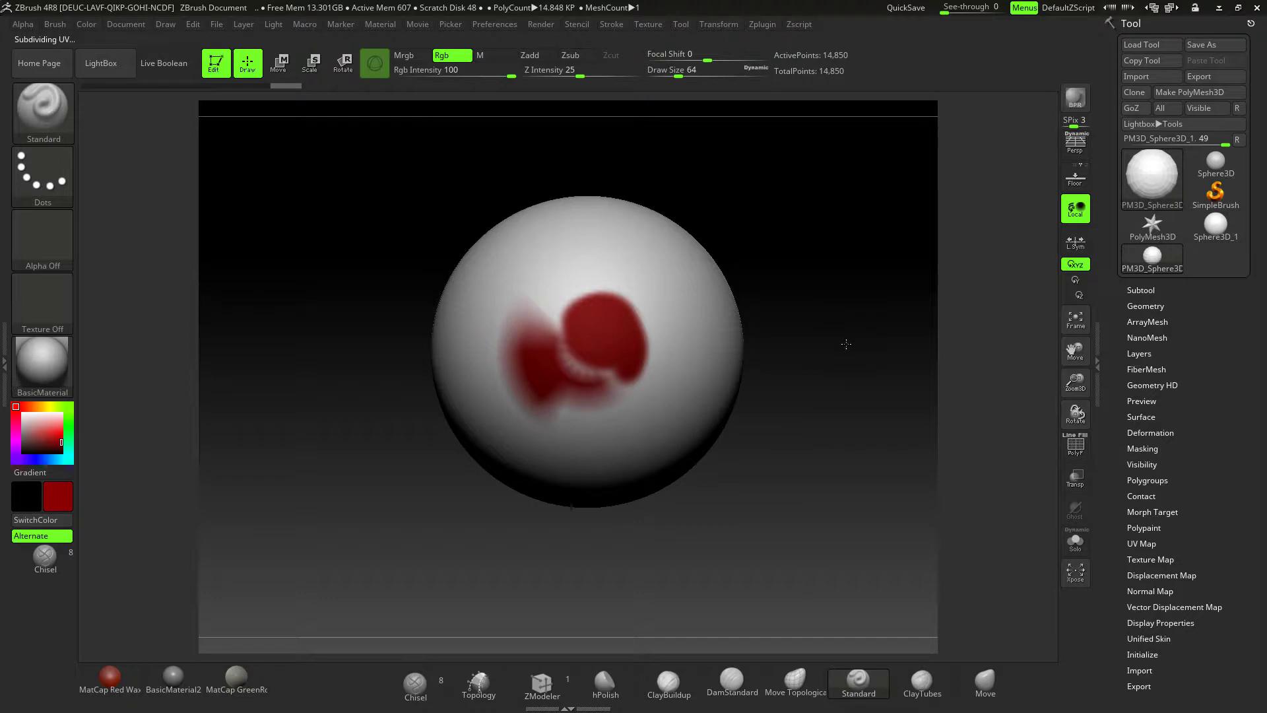
pyautogui.press('f')
pyautogui.click(1076, 447)
pyautogui.click(1076, 448)
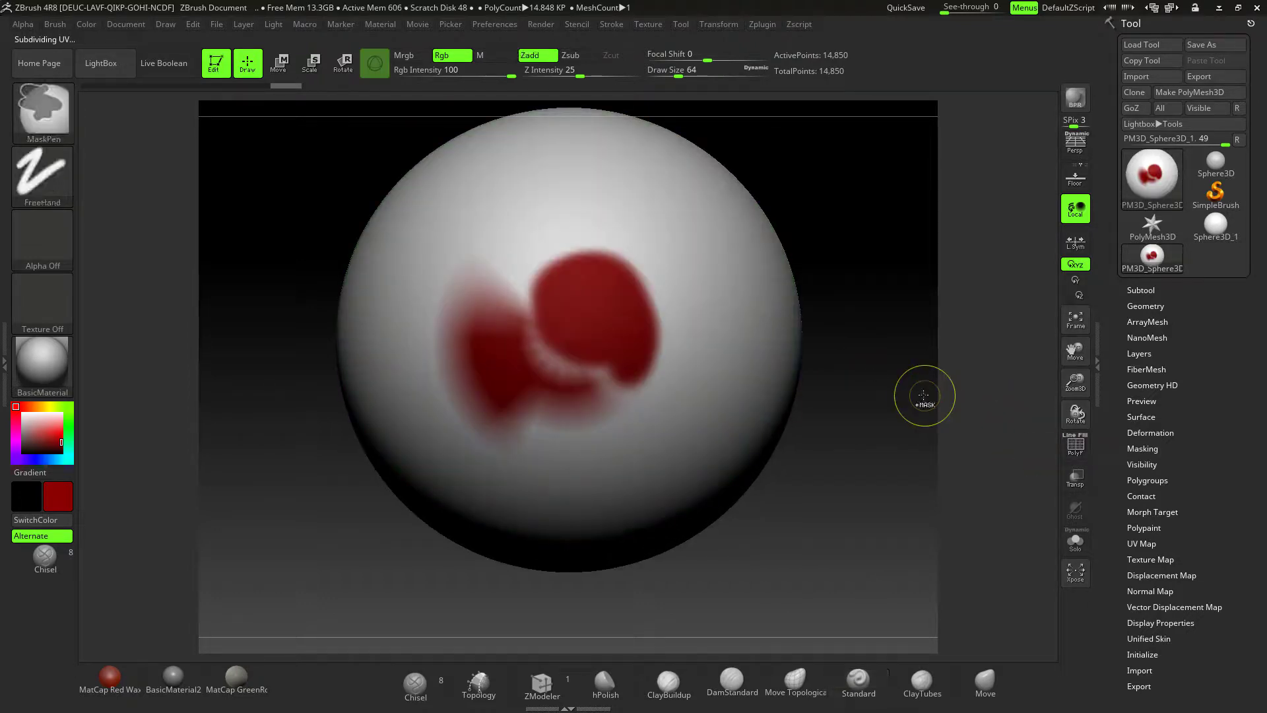
# - Undo the red test strokes and the subdivisions back to the unpainted low-resolution mesh
pyautogui.hotkey('ctrl', 'z')
pyautogui.hotkey('ctrl', 'z')
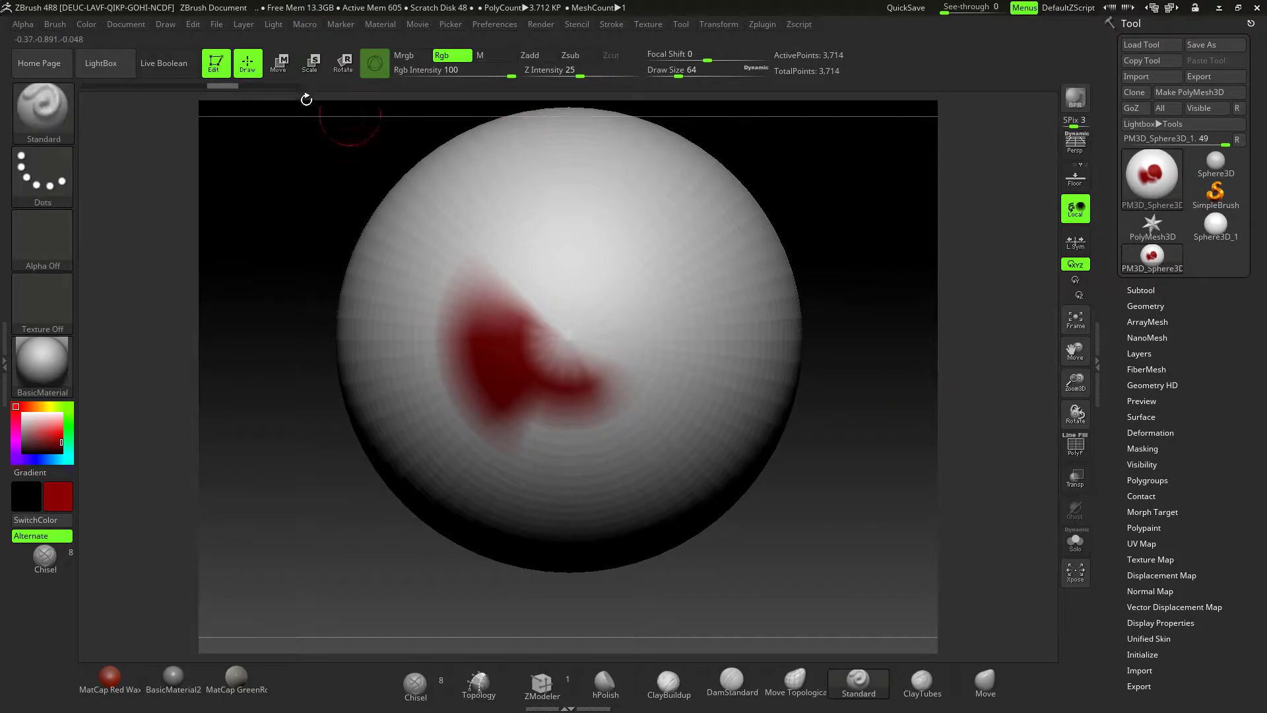
pyautogui.click(197, 87)
pyautogui.moveTo(165, 85); pyautogui.dragTo(129, 85)
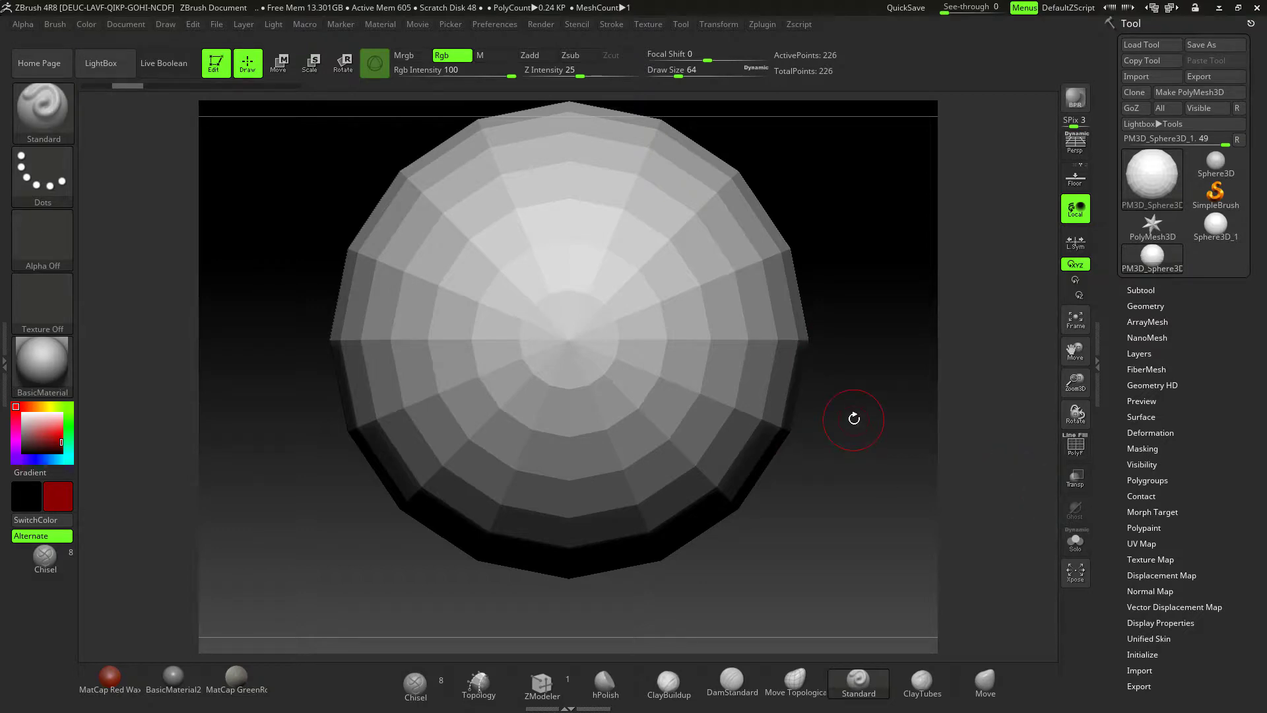
# - Subdivide the polymesh sphere up to subdivision level 6 with smoothing on
pyautogui.moveTo(881, 392); pyautogui.dragTo(890, 405)
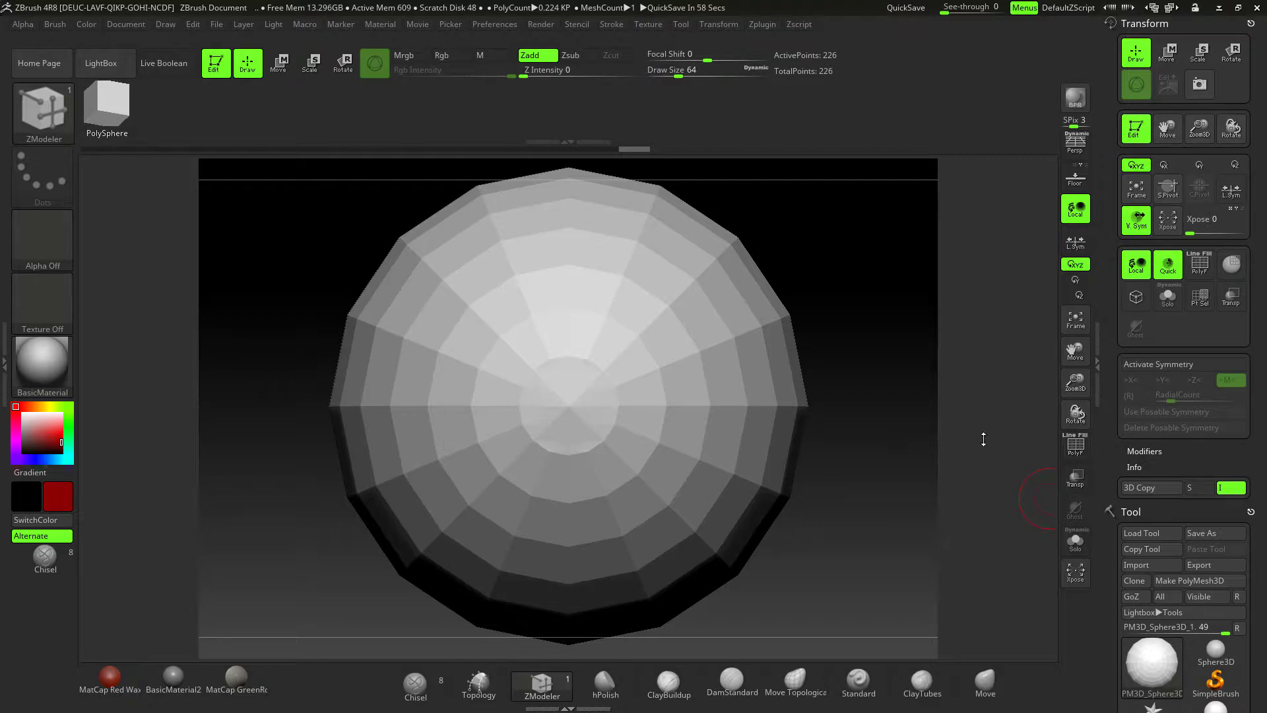
pyautogui.hotkey('ctrl', 'd')
pyautogui.hotkey('ctrl', 'd')
pyautogui.hotkey('ctrl', 'd')
pyautogui.hotkey('ctrl', 'd')
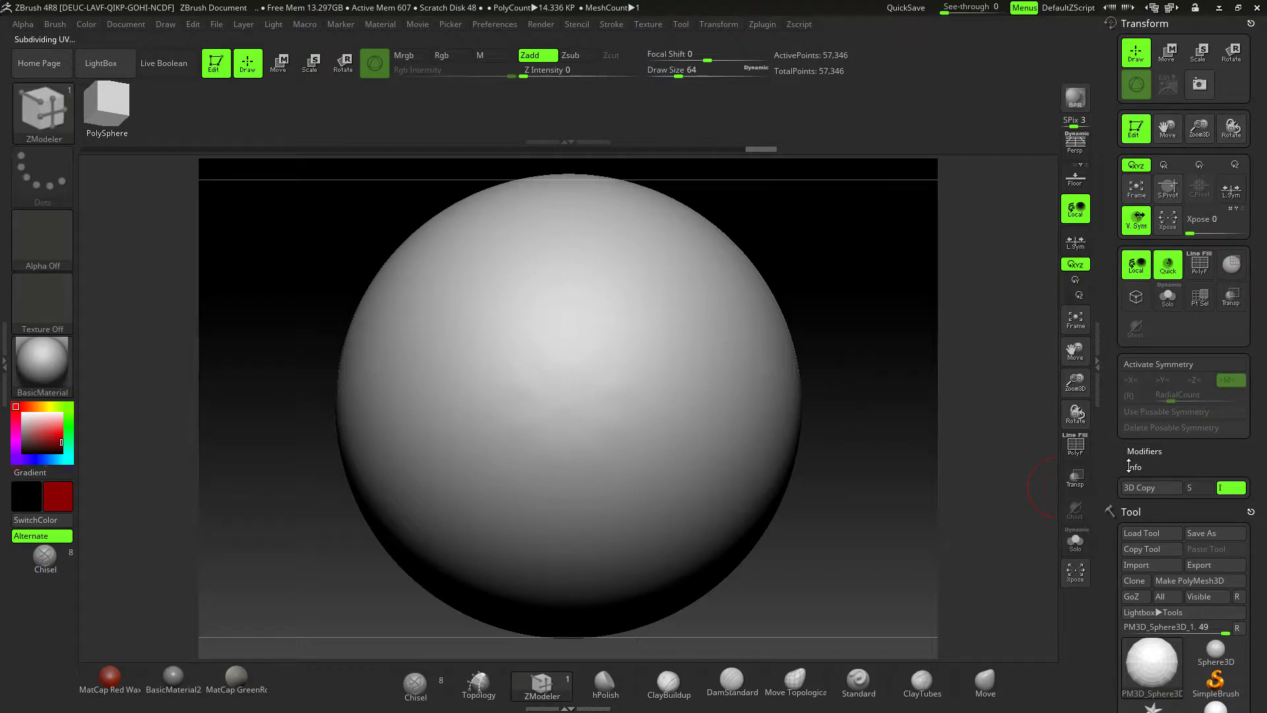
pyautogui.moveTo(1263, 470); pyautogui.dragTo(1243, 341)
pyautogui.click(1133, 368)
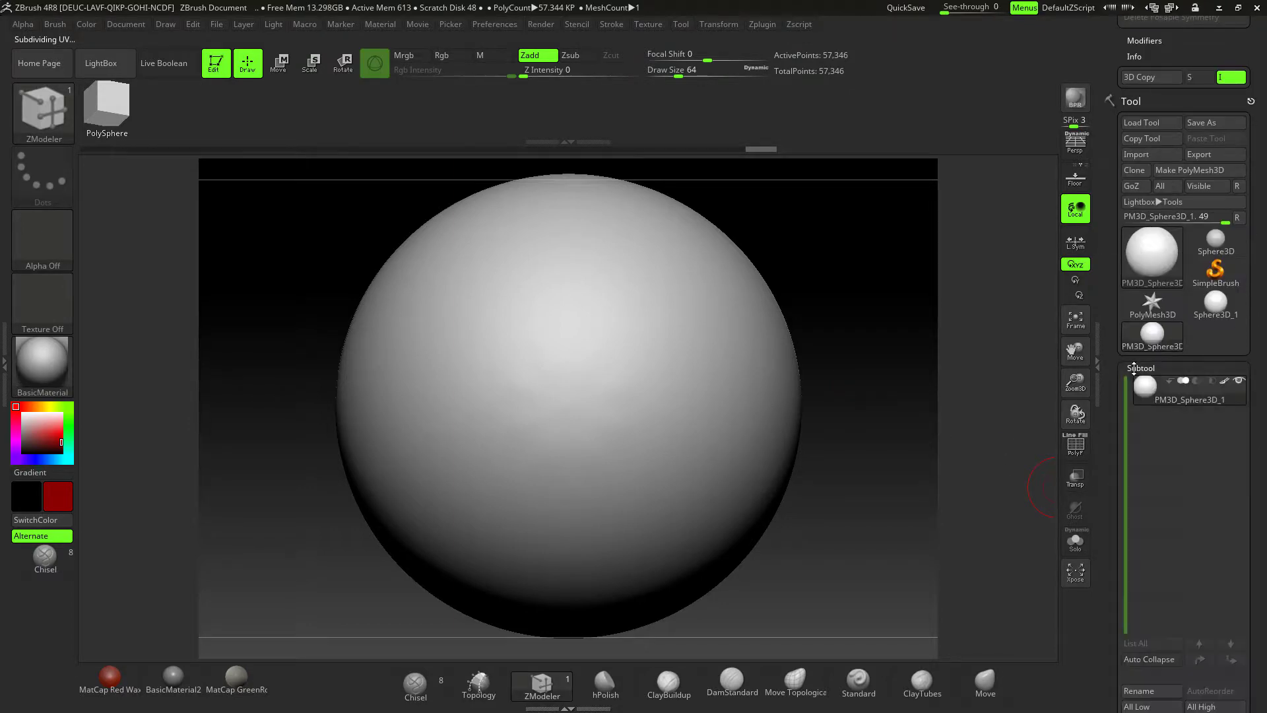
pyautogui.click(1133, 368)
pyautogui.click(1140, 383)
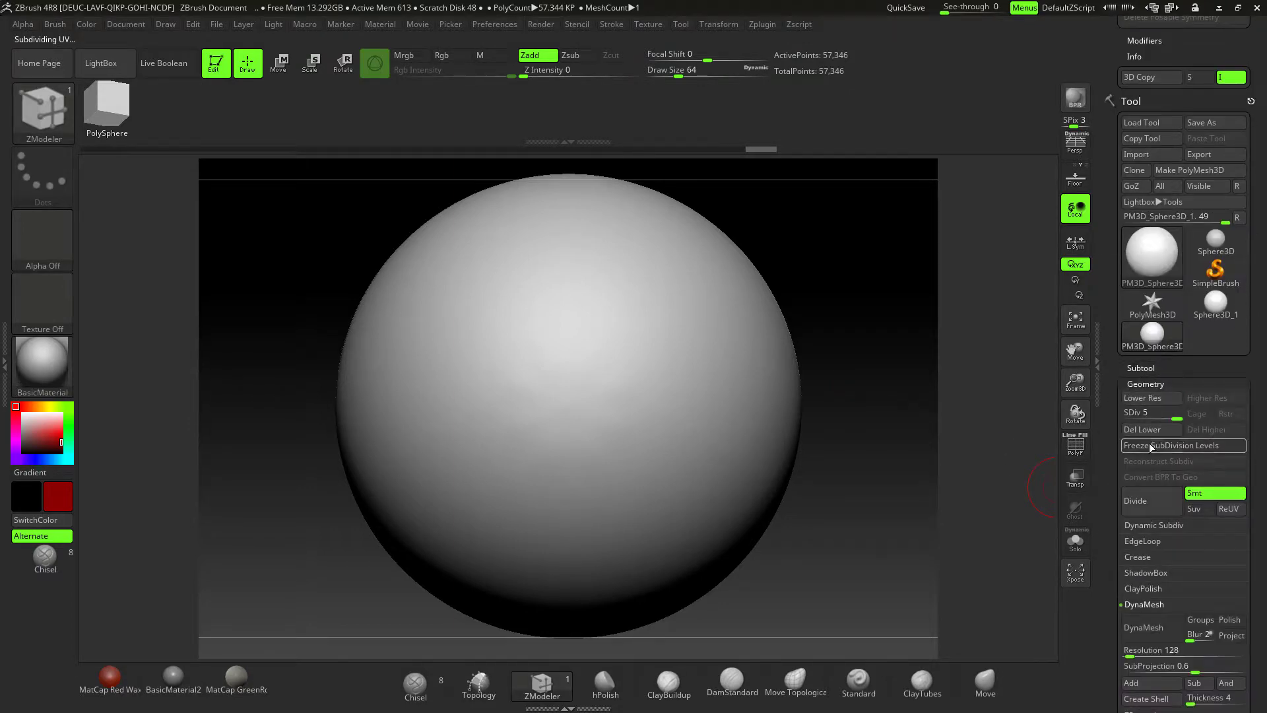
pyautogui.click(1145, 503)
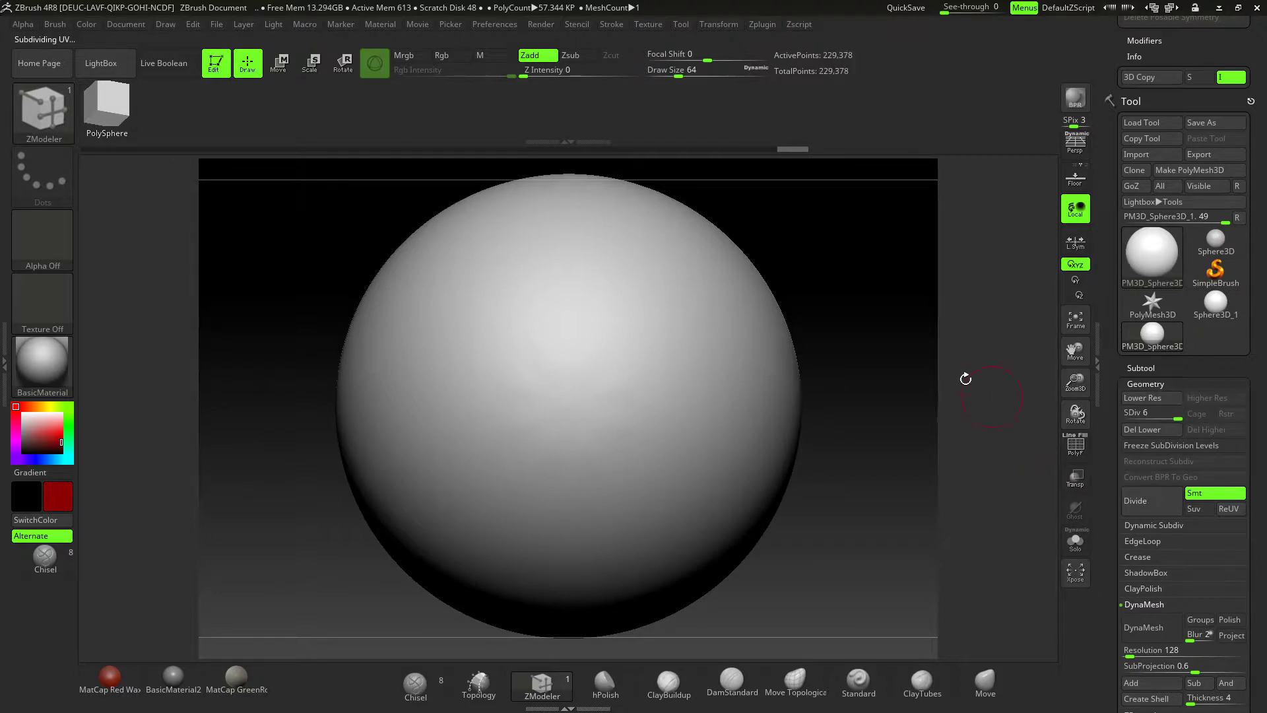
# - Import the iris image e86b4851396d24a8e130395ecf27f137.png from the Desktop as a texture
pyautogui.click(657, 25)
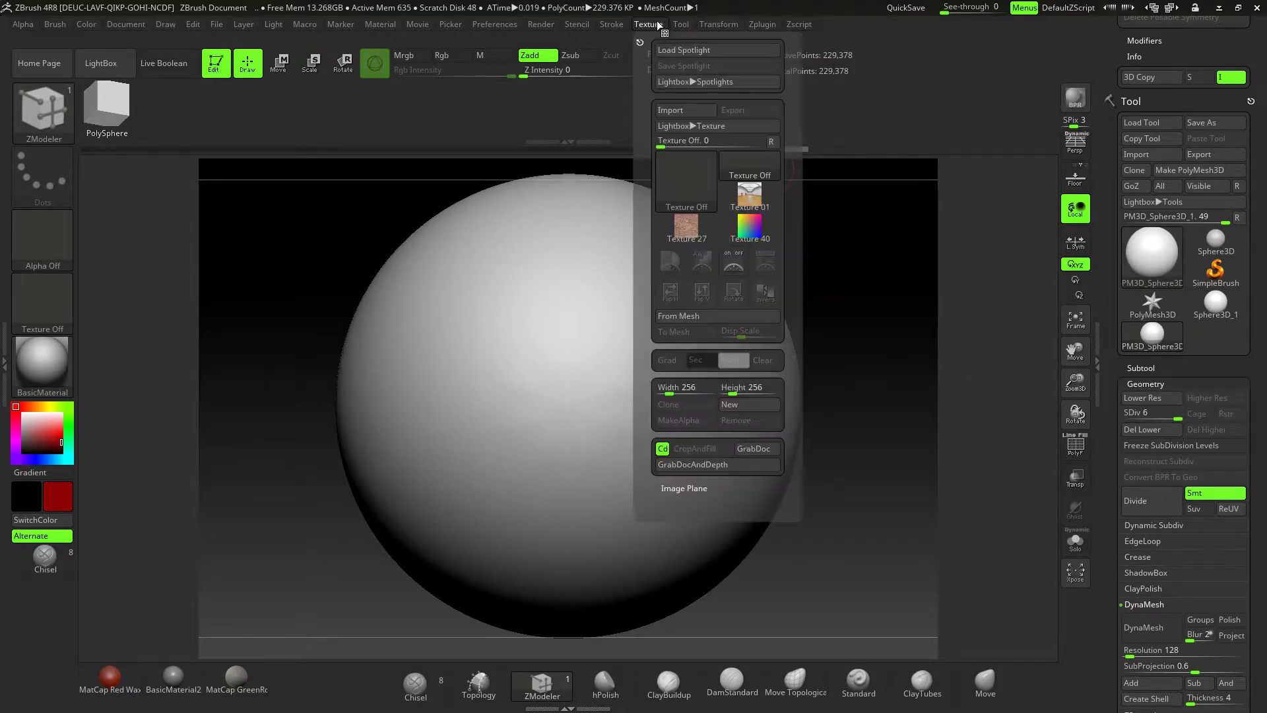
pyautogui.click(670, 110)
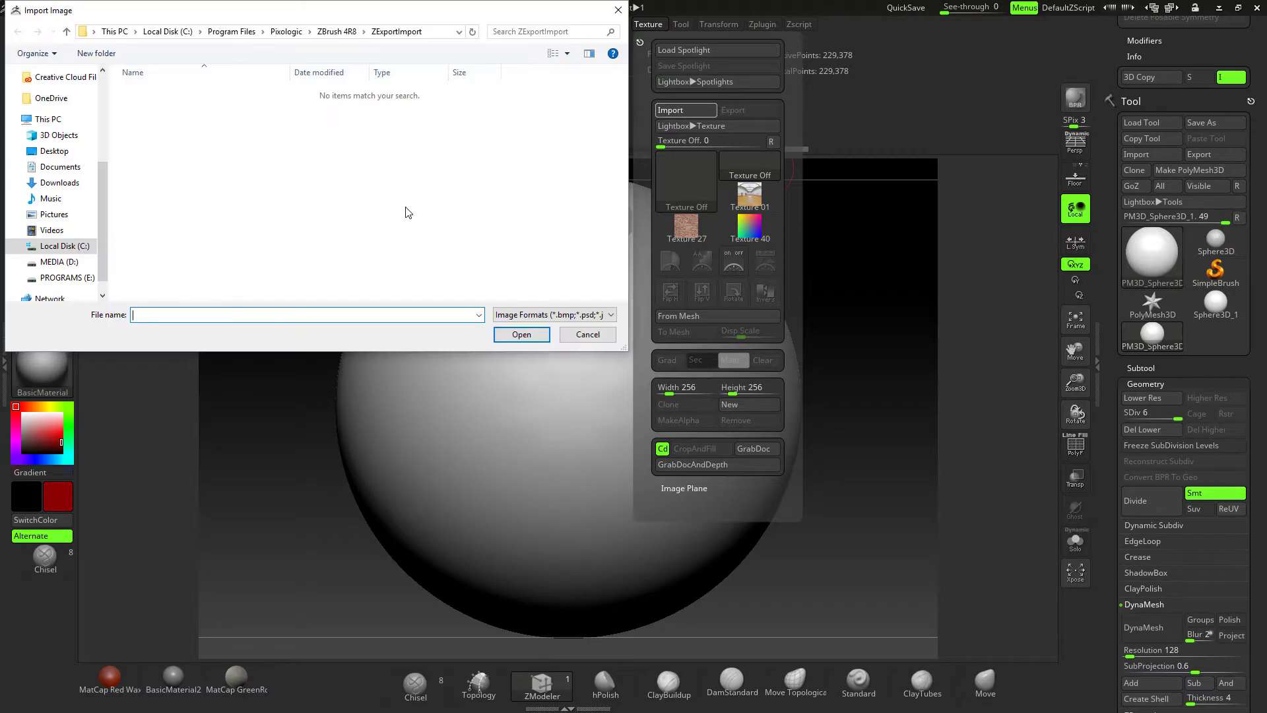
pyautogui.click(54, 152)
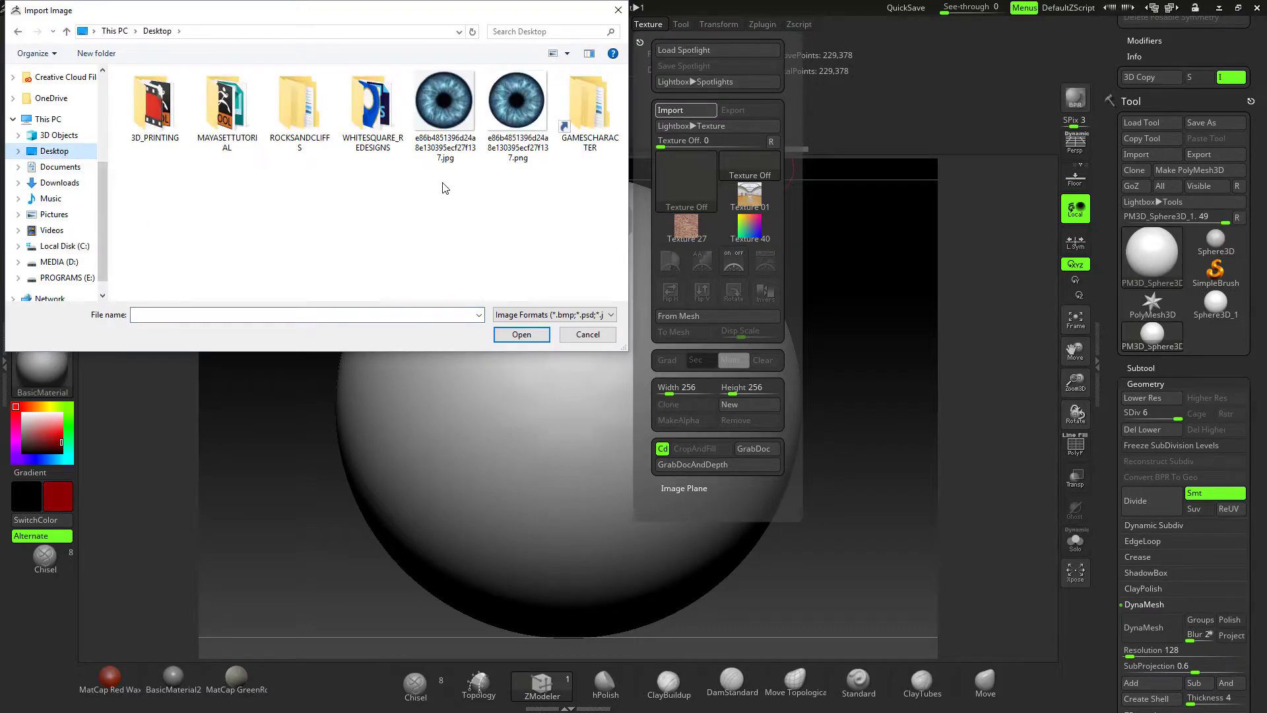
pyautogui.click(516, 109)
pyautogui.click(522, 334)
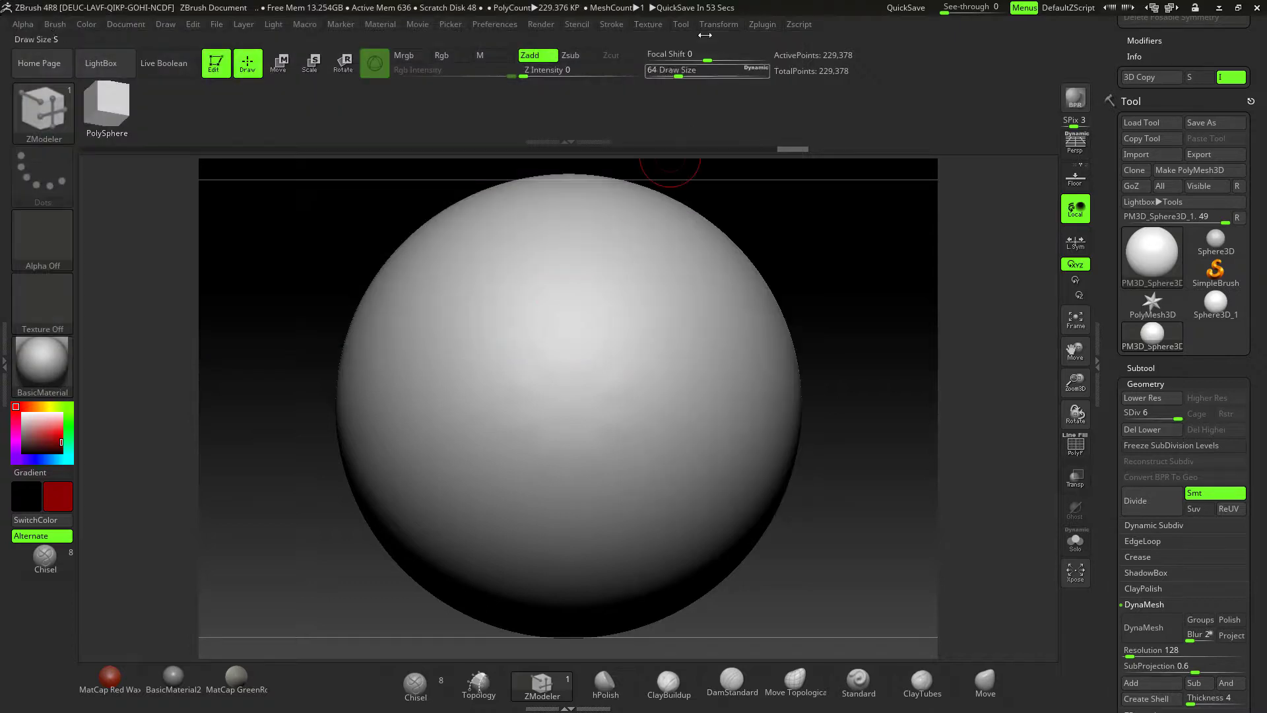
# - Add the imported PNG iris texture to Spotlight, and centre and shrink it over the front of the sphere
pyautogui.click(644, 25)
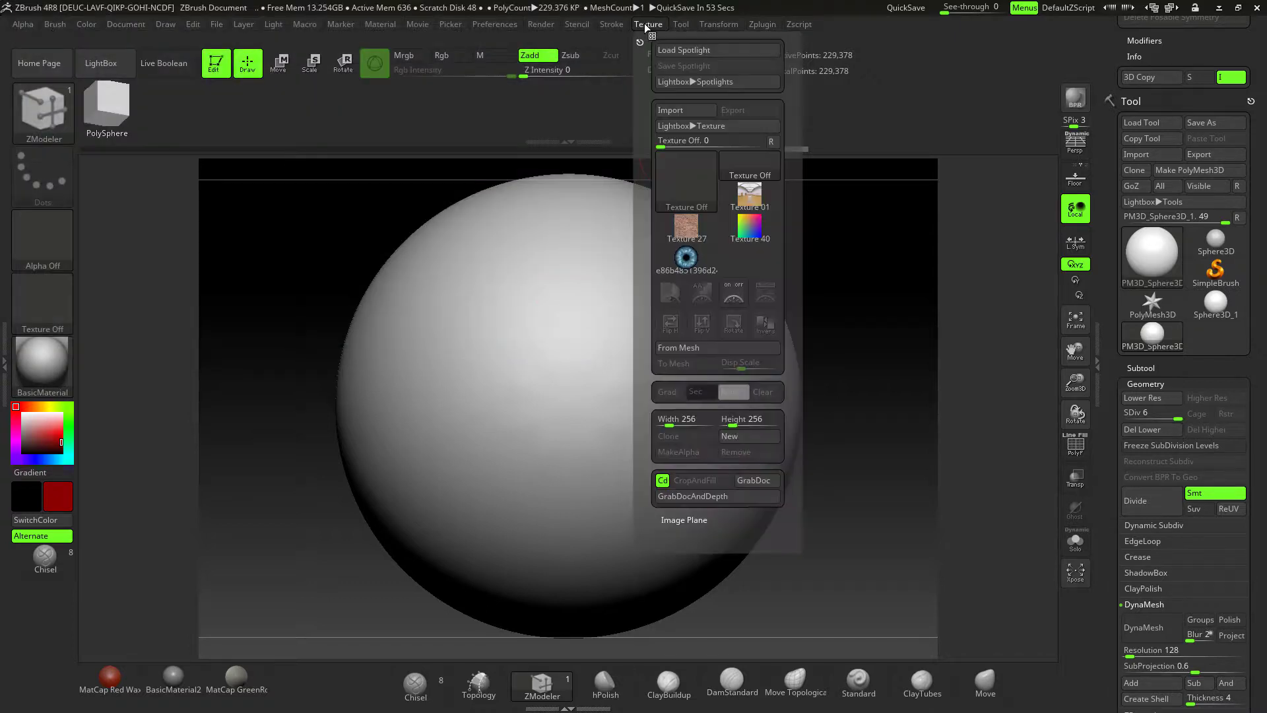
pyautogui.click(712, 260)
pyautogui.click(765, 297)
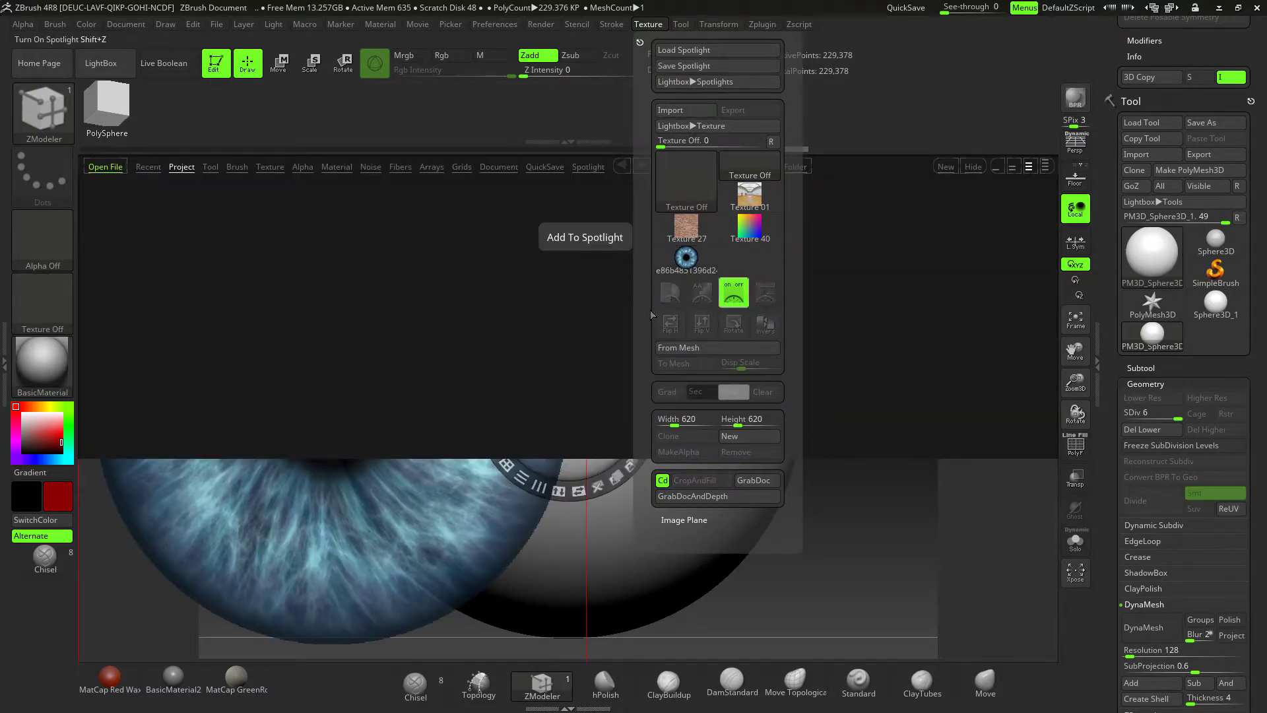
pyautogui.click(101, 62)
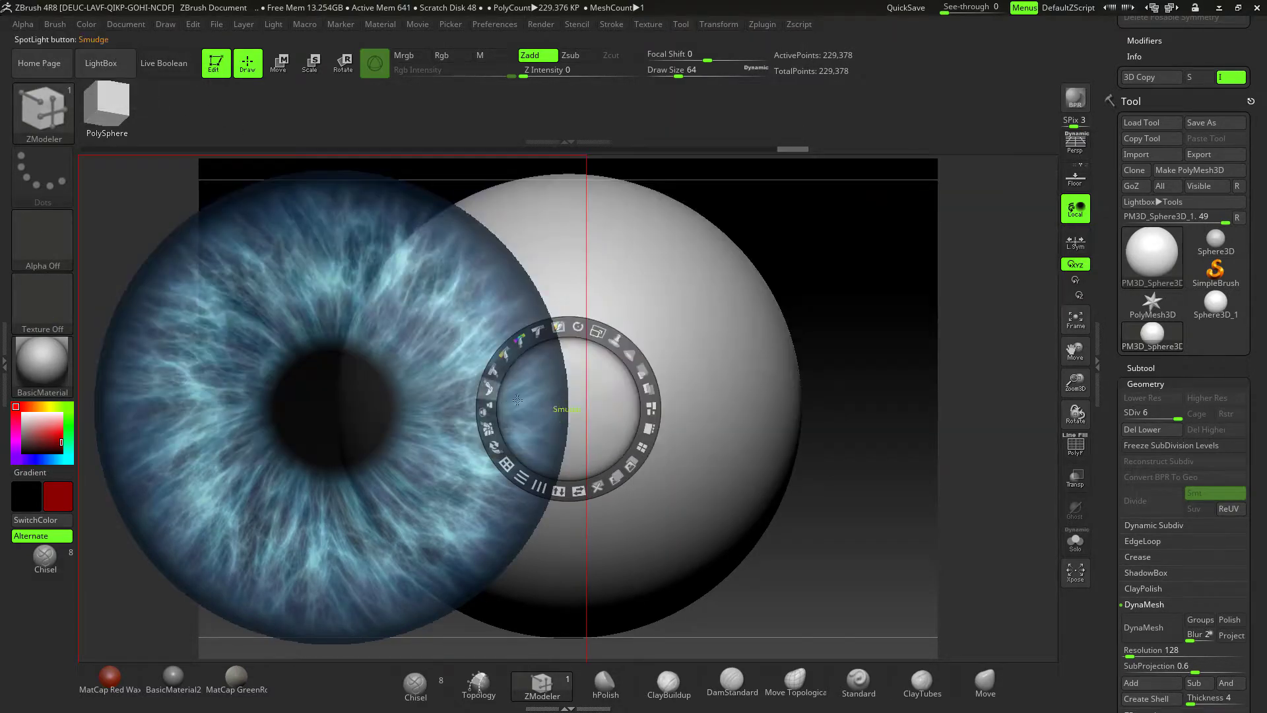
pyautogui.moveTo(568, 410); pyautogui.dragTo(331, 410)
pyautogui.moveTo(441, 377); pyautogui.dragTo(578, 386)
pyautogui.moveTo(597, 331); pyautogui.dragTo(526, 305)
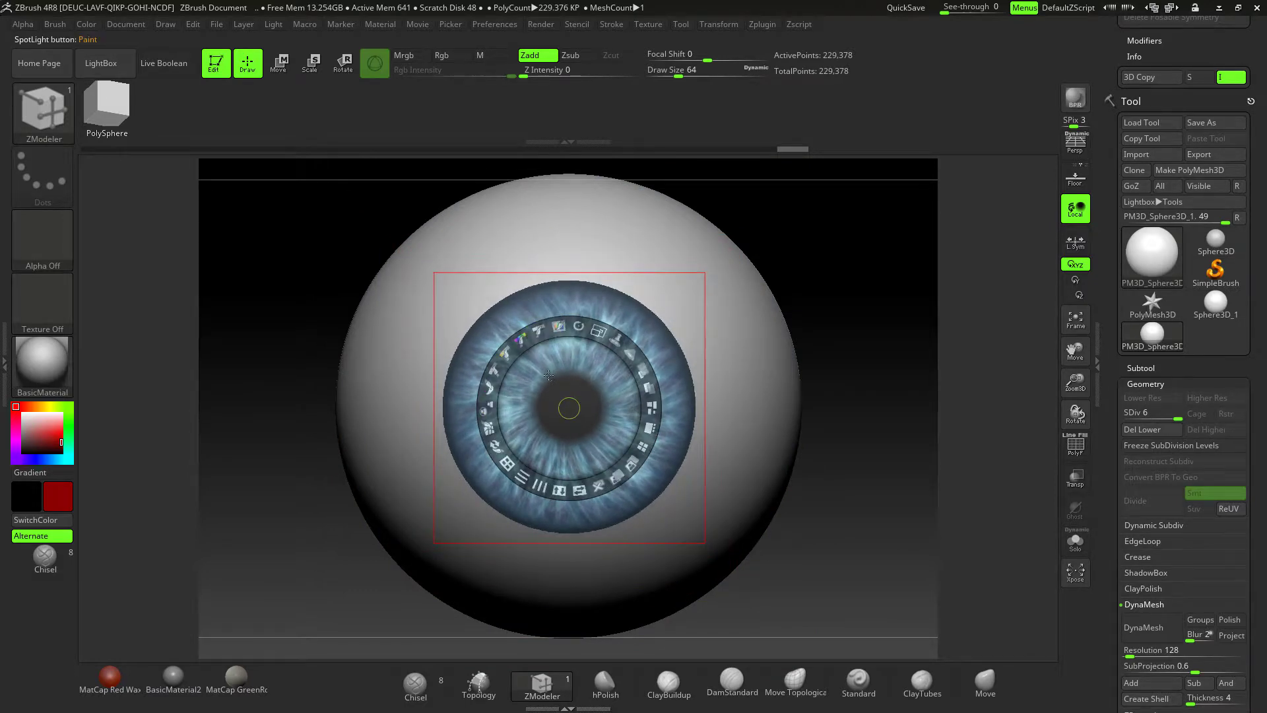
# - Leave Spotlight's editing mode and set up the Standard brush to paint Rgb only, with a draw size of 379
pyautogui.press('z')
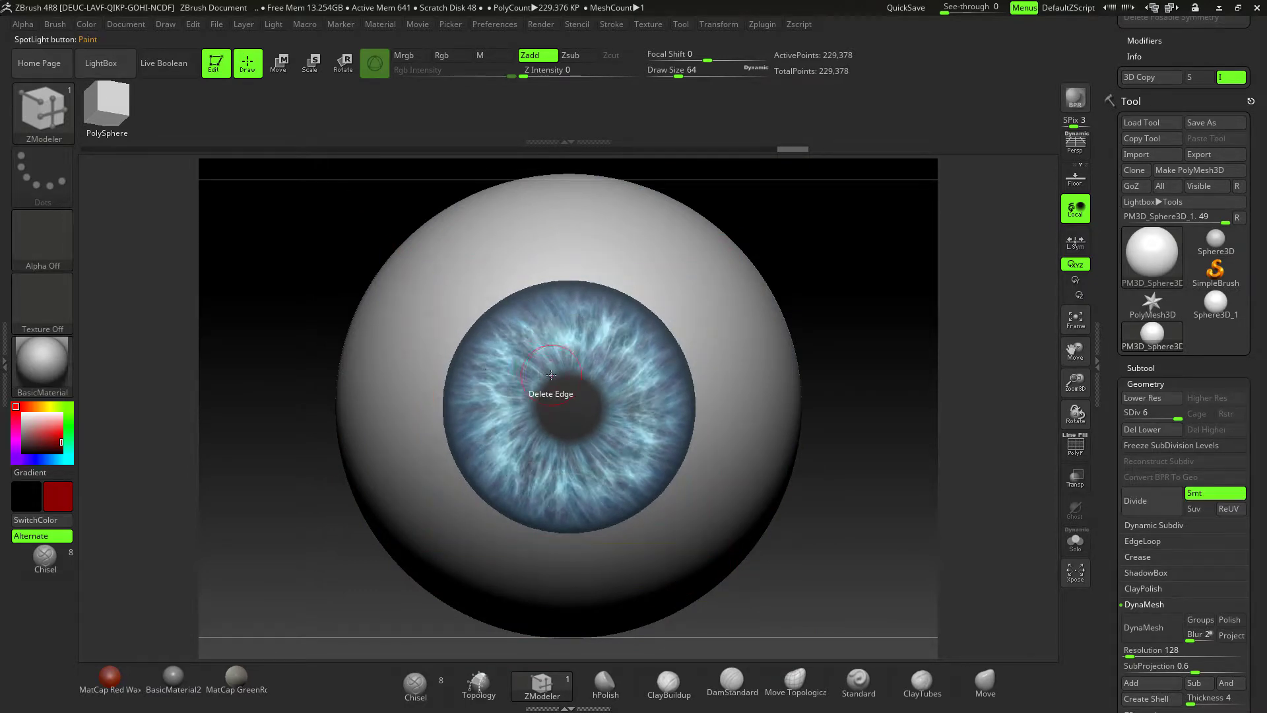
pyautogui.click(444, 58)
pyautogui.click(858, 683)
pyautogui.hotkey('ctrl', 'z')
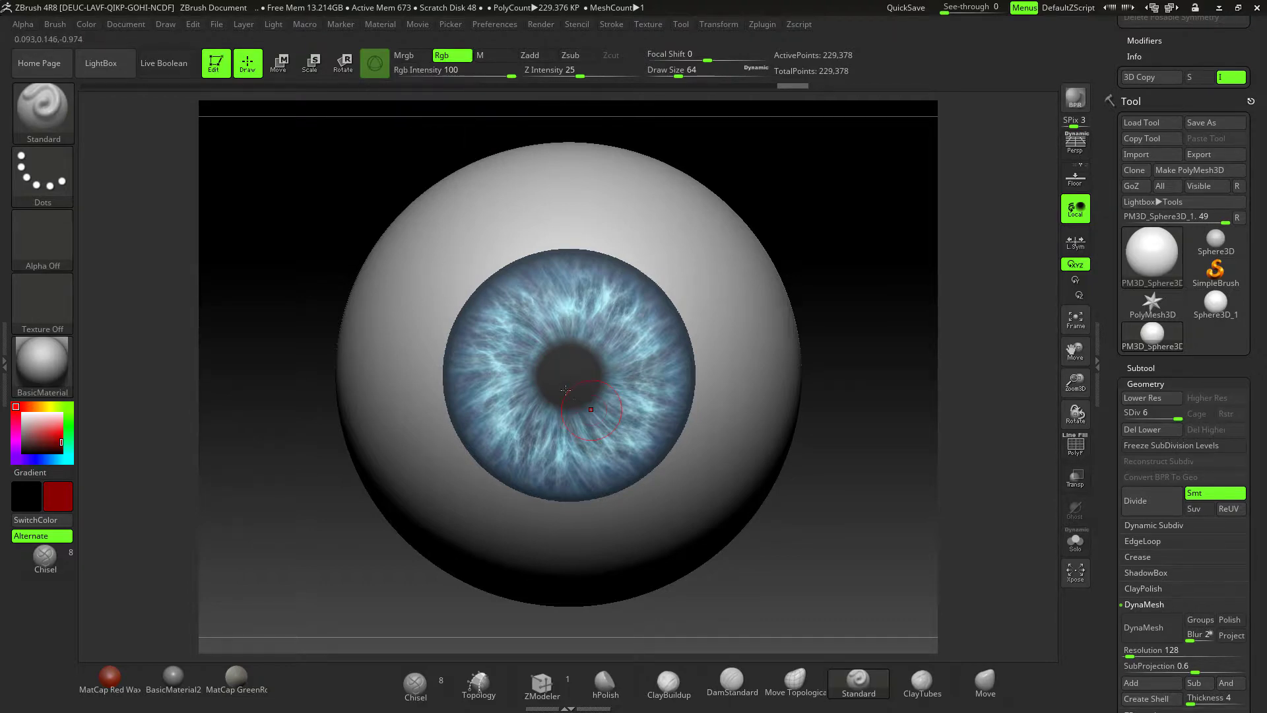
pyautogui.press('space')
pyautogui.moveTo(533, 321); pyautogui.dragTo(576, 318)
# - Paint the PNG iris onto the front of the sphere, check its edge up close, and undo the painting
pyautogui.moveTo(591, 377)
pyautogui.mouseDown()
pyautogui.moveTo(554, 361)
pyautogui.moveTo(632, 333)
pyautogui.moveTo(484, 445)
pyautogui.mouseUp()
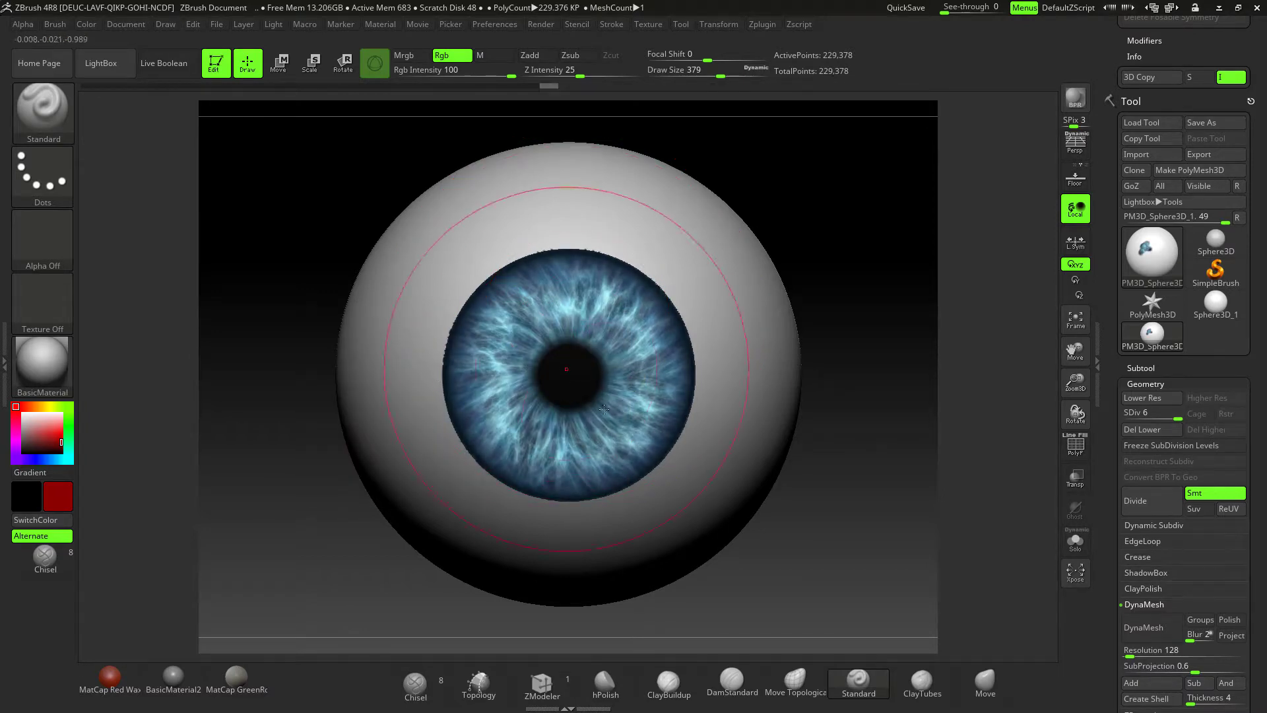
pyautogui.keyDown('shift'); pyautogui.moveTo(616, 422); pyautogui.dragTo(626, 427); pyautogui.keyUp('shift')
pyautogui.keyDown('alt'); pyautogui.moveTo(902, 420); pyautogui.dragTo(955, 525); pyautogui.keyUp('alt')
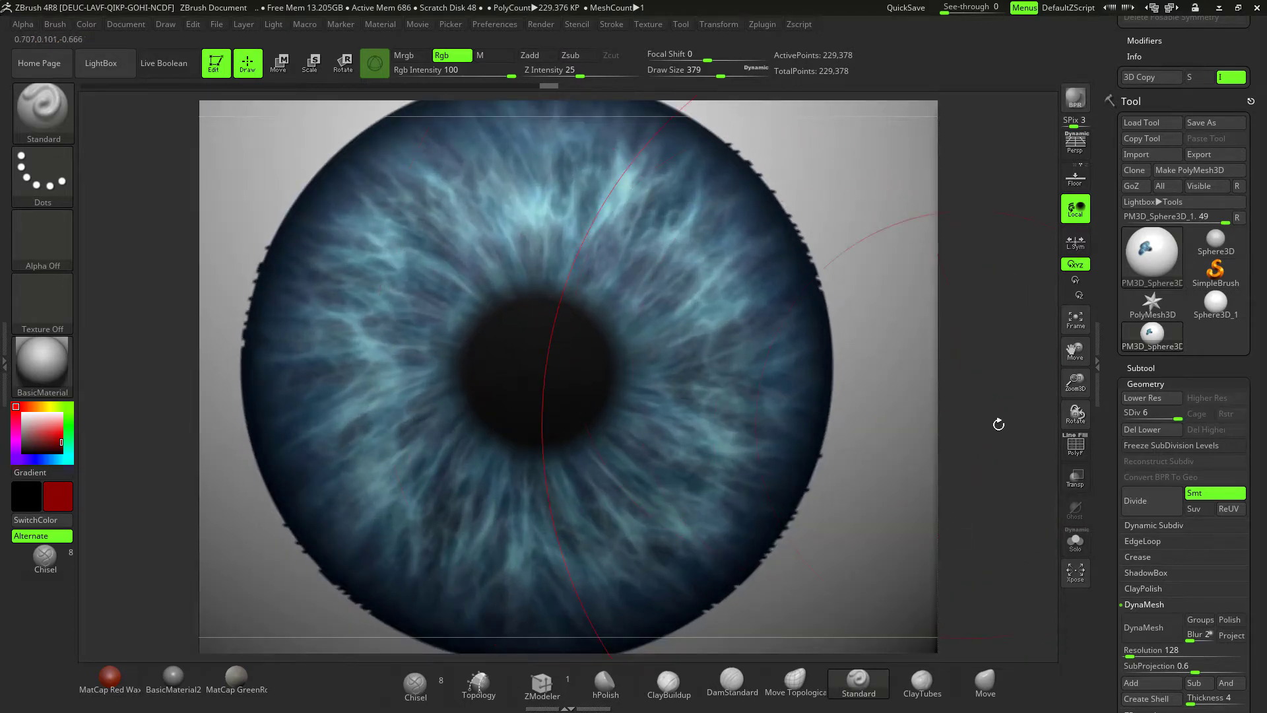
pyautogui.press('f')
pyautogui.press('f')
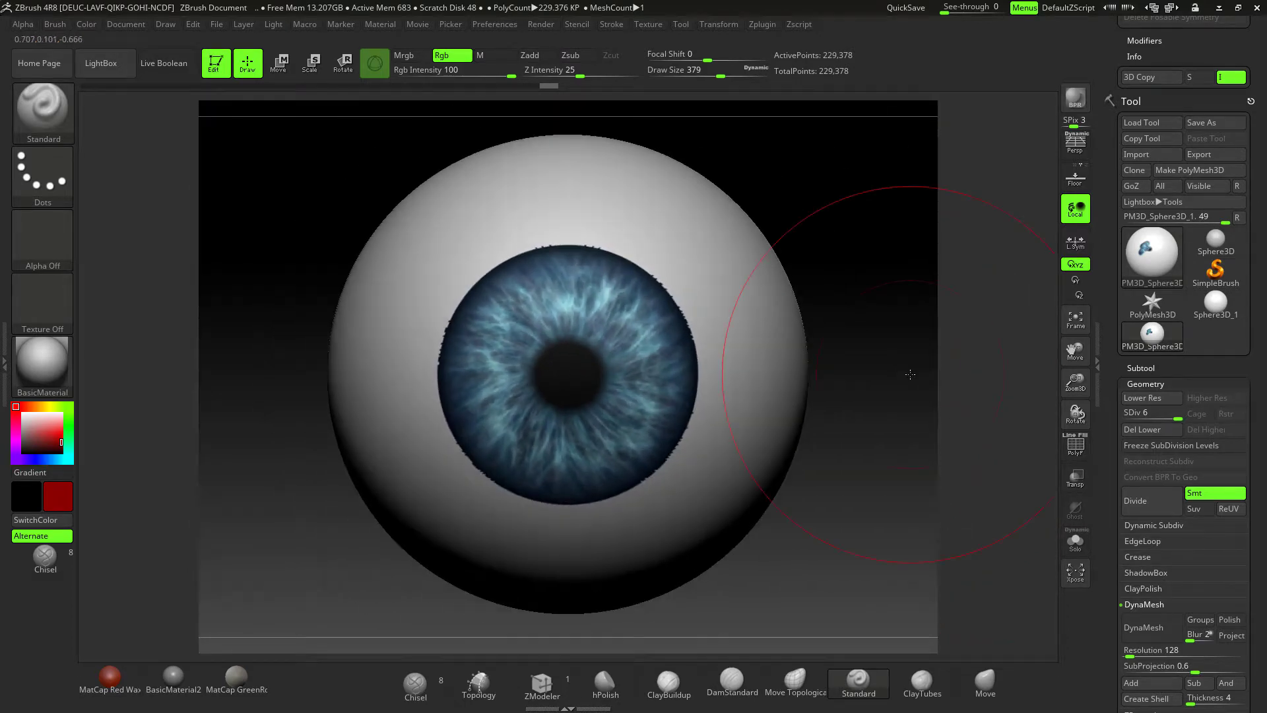
pyautogui.keyDown('ctrl'); pyautogui.click(907, 373); pyautogui.keyUp('ctrl')
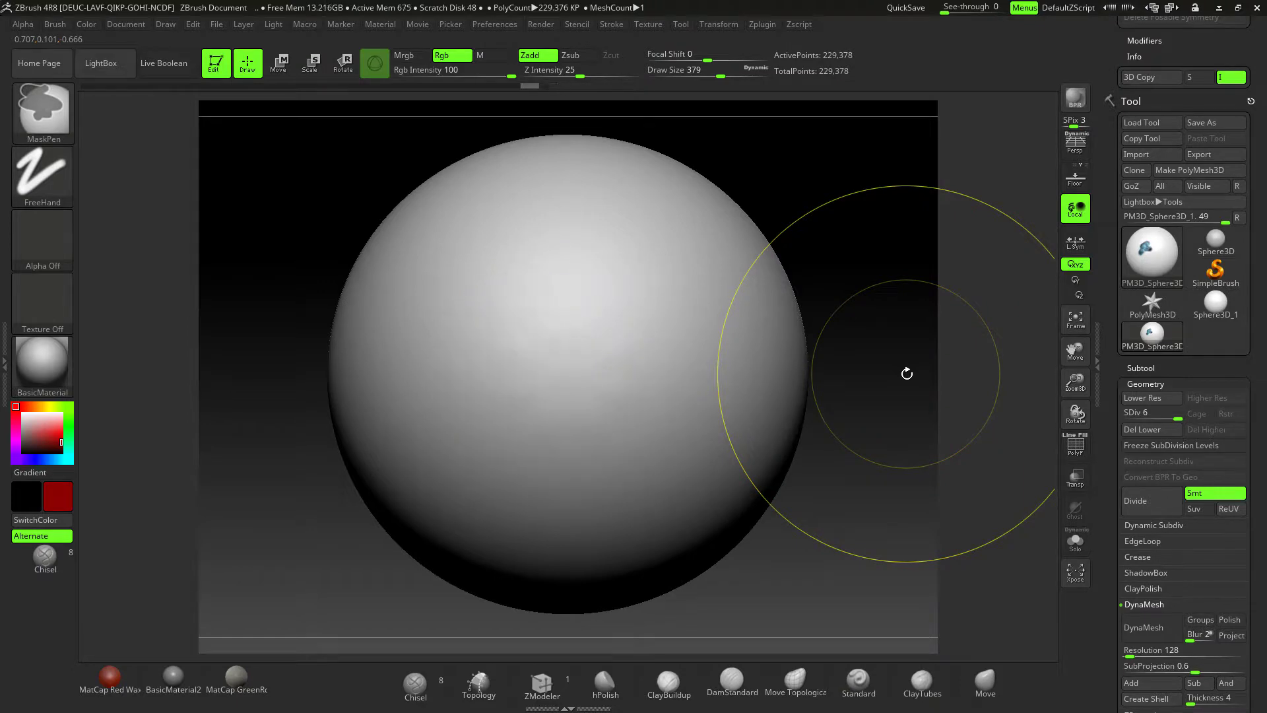
# - Import the iris image e86b4851396d24a8e130395ecf27f137.jpg from the Desktop as a texture
pyautogui.click(646, 25)
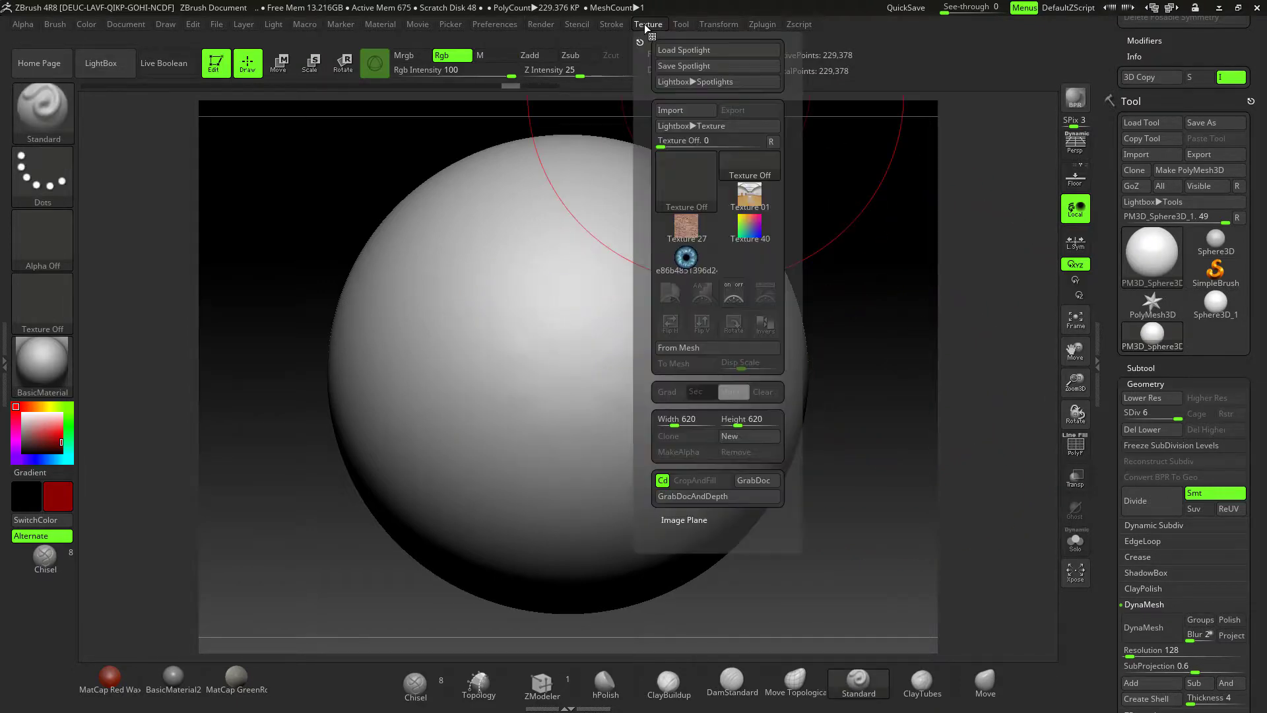
pyautogui.click(685, 110)
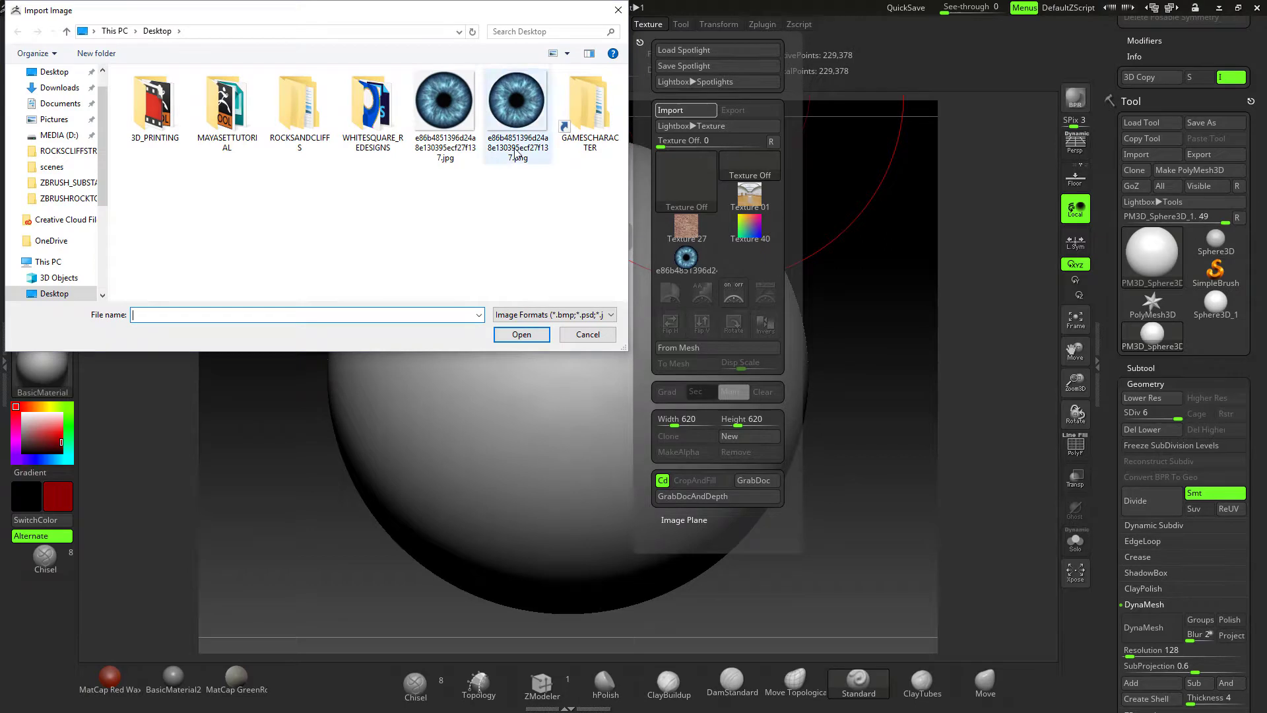
pyautogui.click(467, 150)
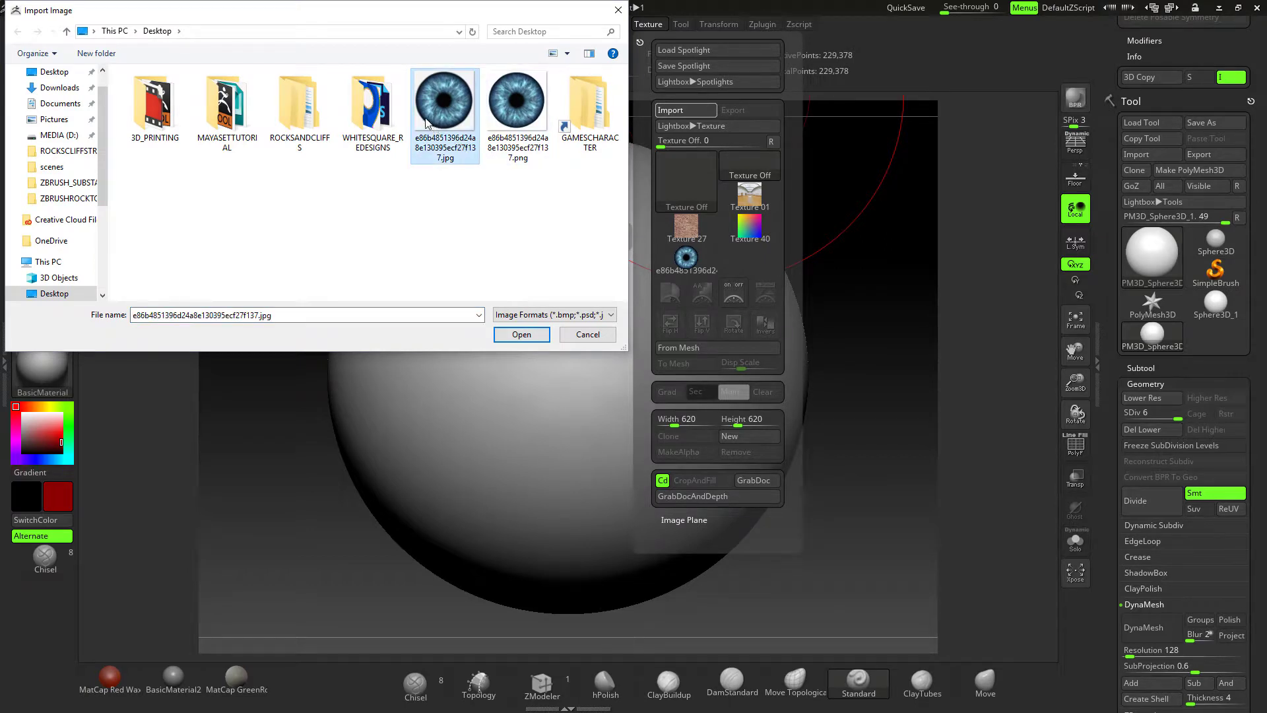
pyautogui.click(522, 334)
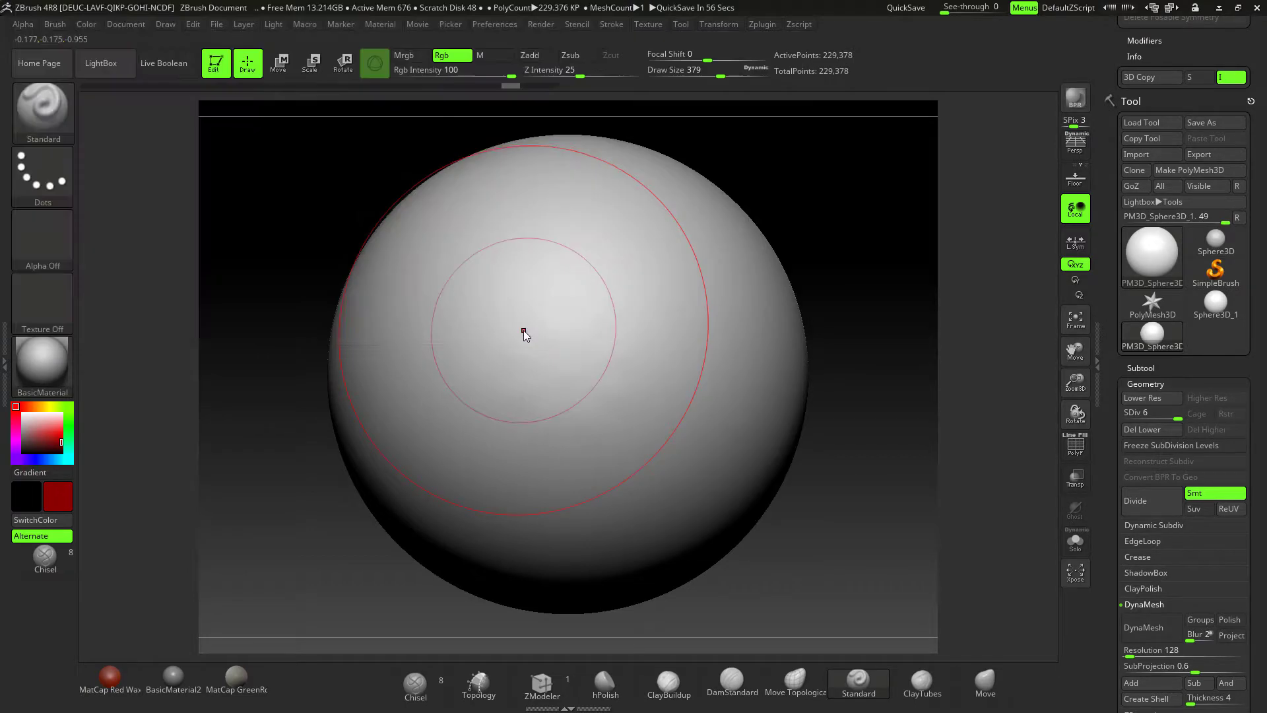
# - Add the JPG iris with the white background to Spotlight, and centre and shrink it over the sphere
pyautogui.click(649, 25)
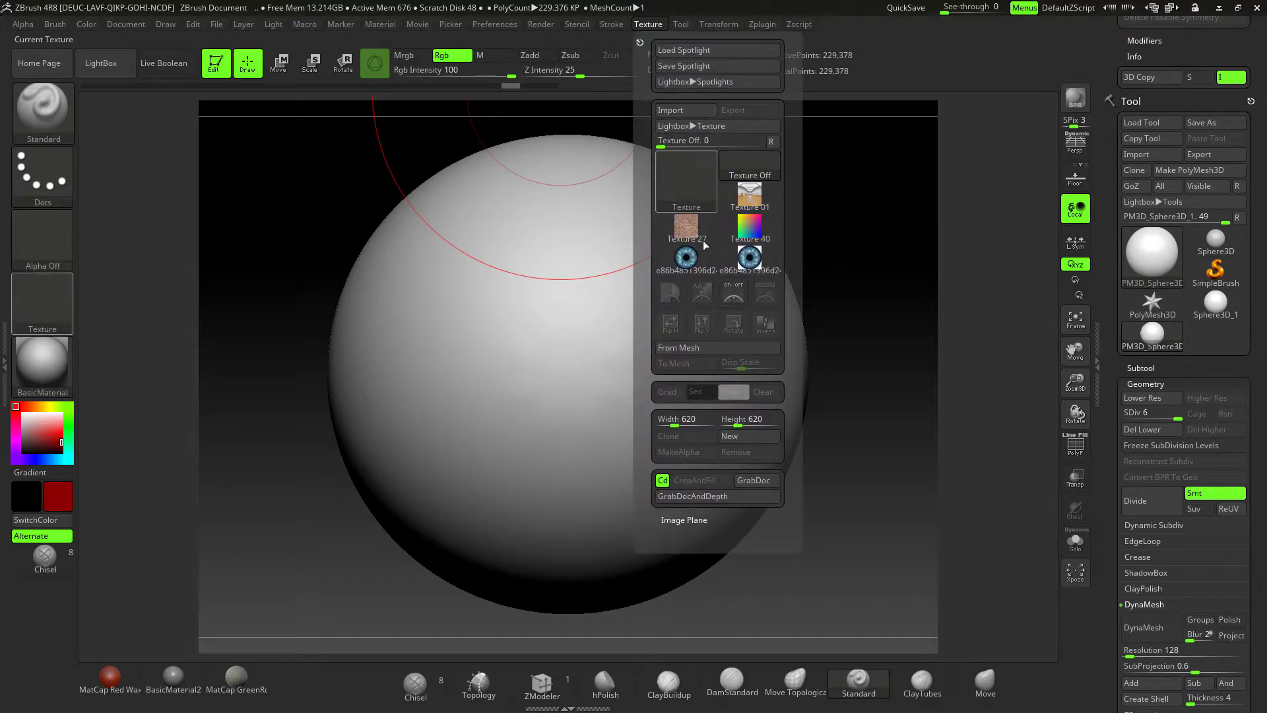
pyautogui.click(754, 259)
pyautogui.click(670, 291)
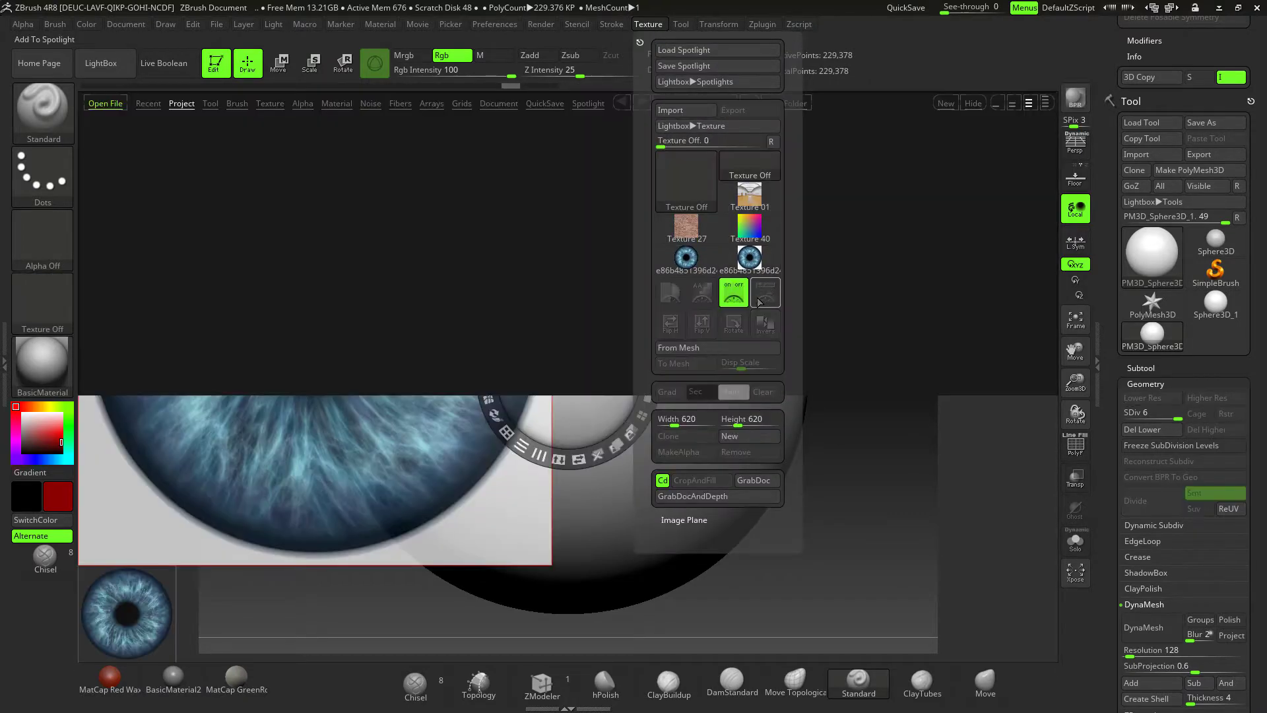
pyautogui.click(125, 69)
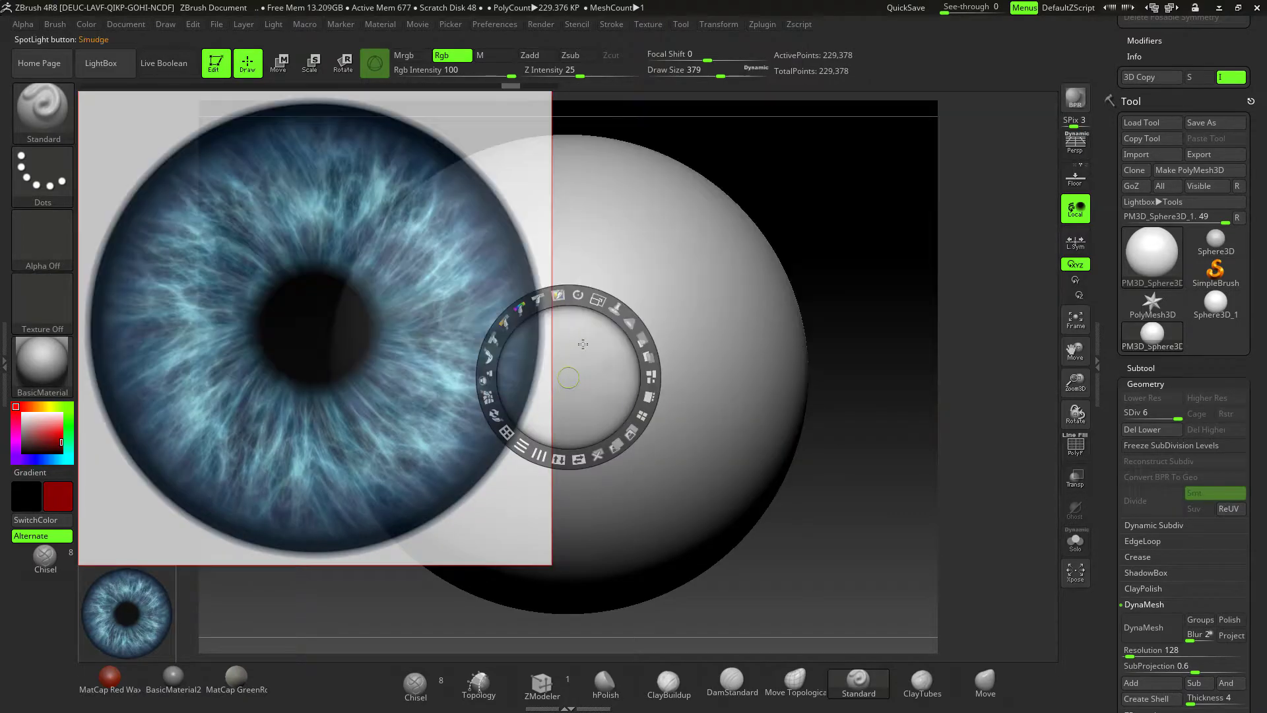
pyautogui.moveTo(568, 377); pyautogui.dragTo(569, 346)
pyautogui.moveTo(594, 290); pyautogui.dragTo(568, 315)
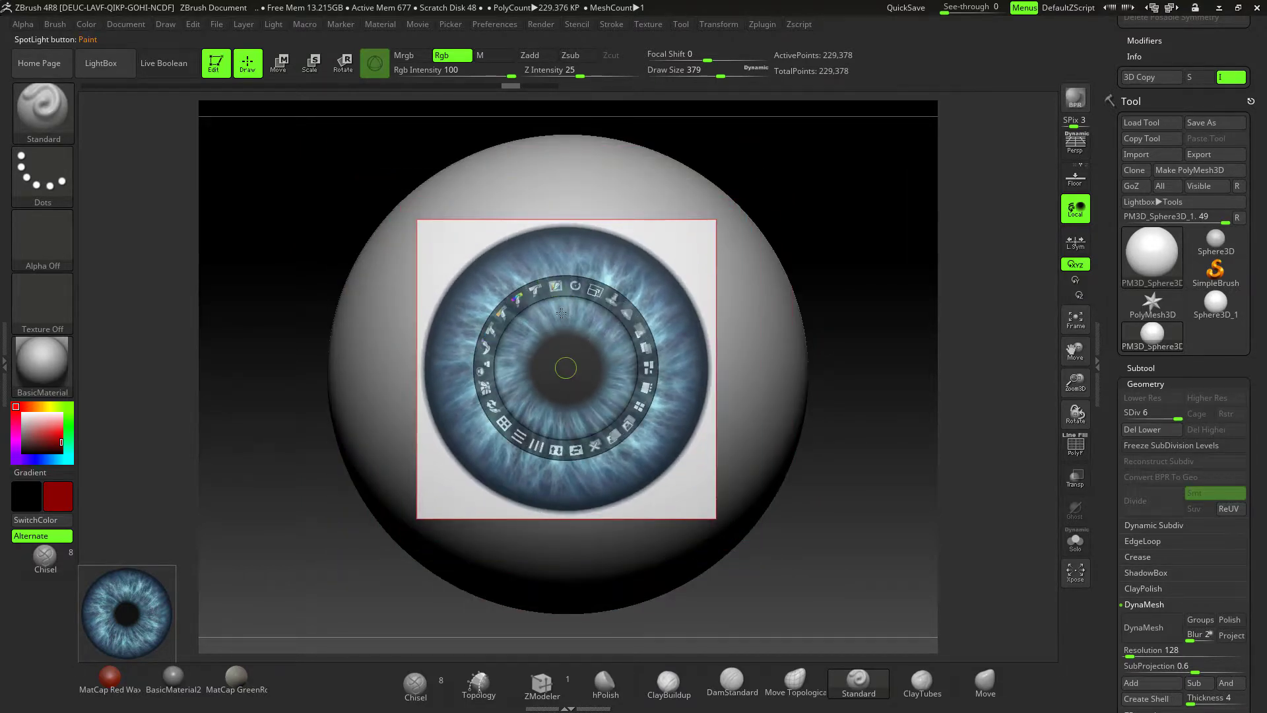
# - Paint the JPG iris through Spotlight onto the front of the sphere and turn Spotlight off
pyautogui.press('z')
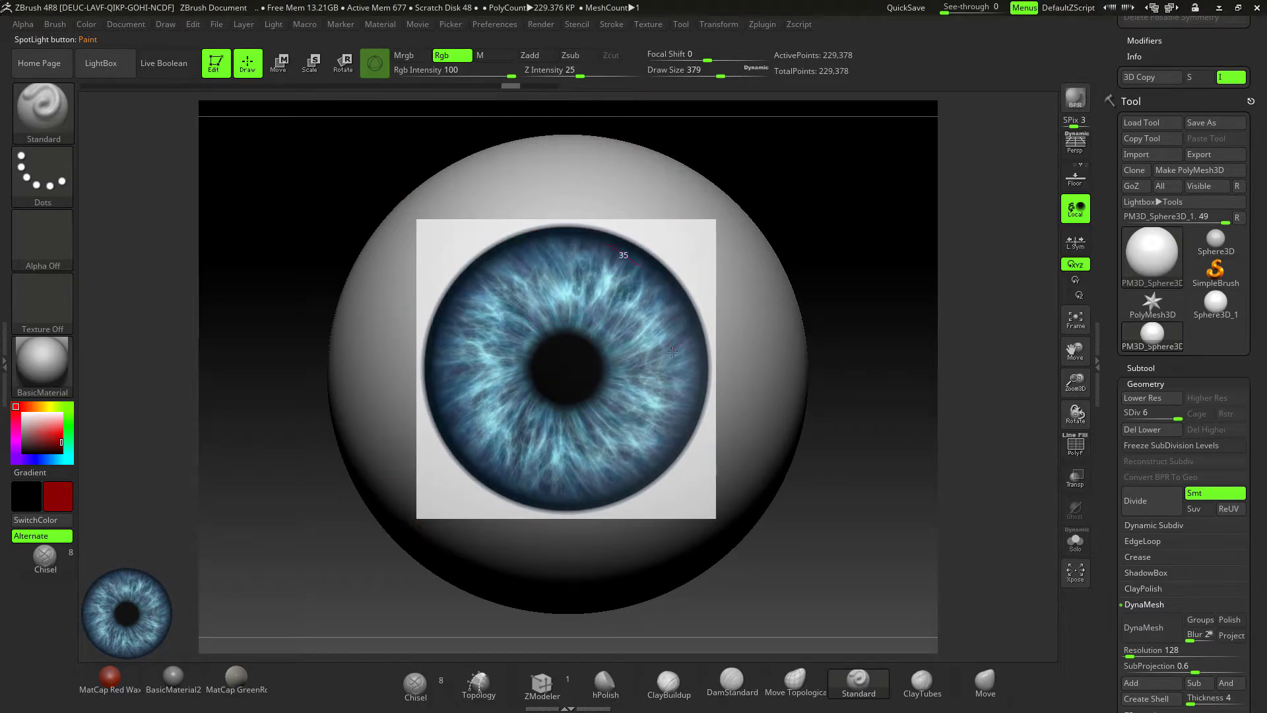
pyautogui.moveTo(673, 332); pyautogui.dragTo(462, 410)
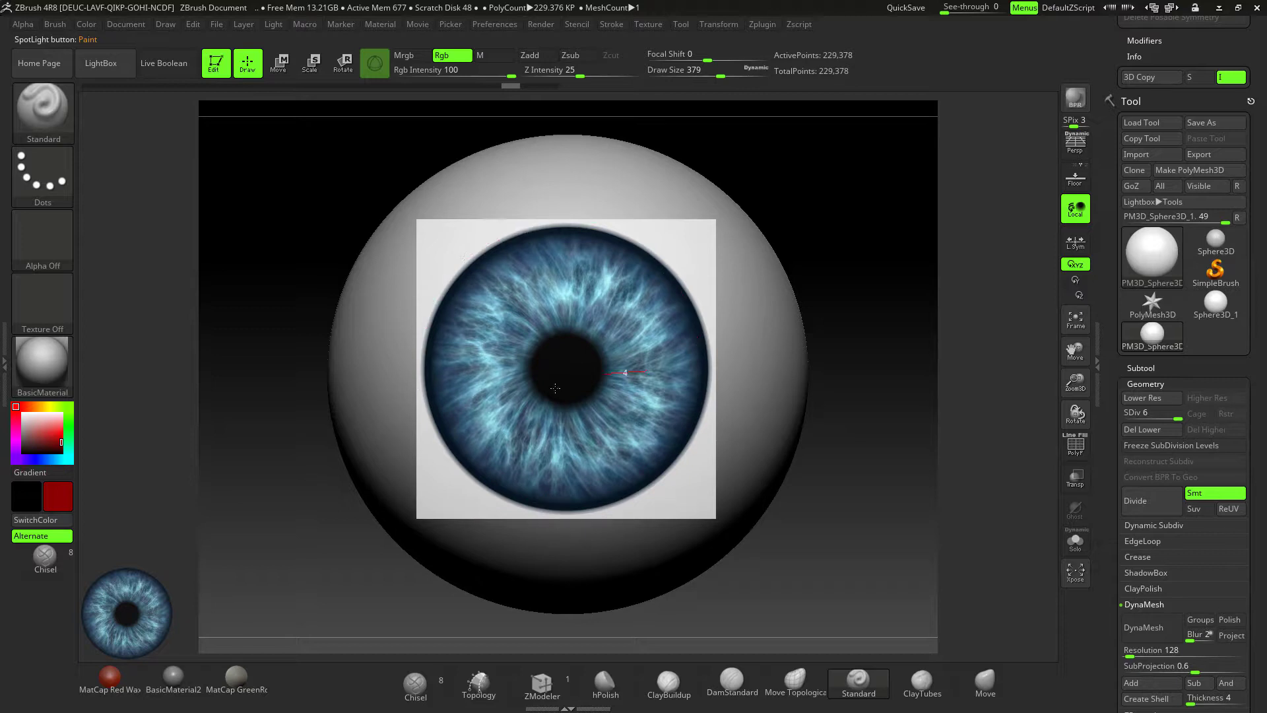
pyautogui.press('shift')
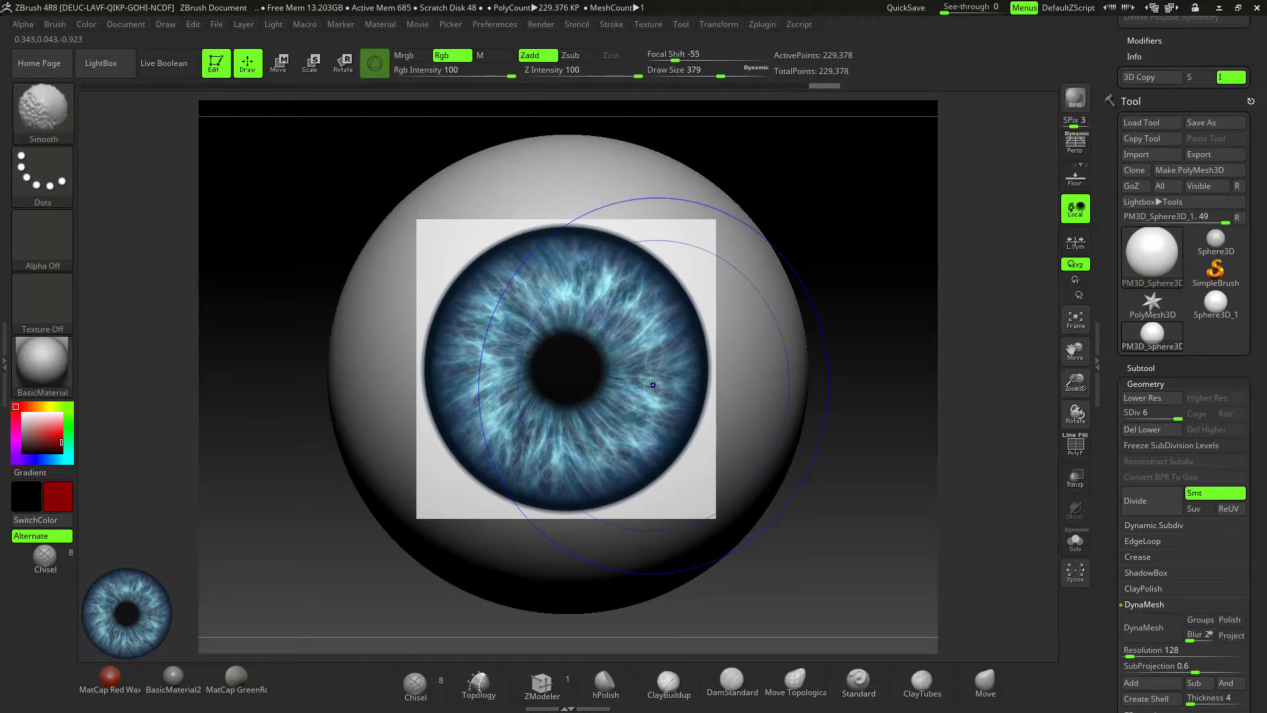
pyautogui.hotkey('shift', 'z')
# - Examine the painted iris from closer up and check the mesh density with the polyframe display
pyautogui.keyDown('ctrl'); pyautogui.moveTo(907, 365); pyautogui.dragTo(955, 474, button='right'); pyautogui.keyUp('ctrl')
pyautogui.keyDown('alt'); pyautogui.moveTo(985, 357); pyautogui.dragTo(851, 266); pyautogui.keyUp('alt')
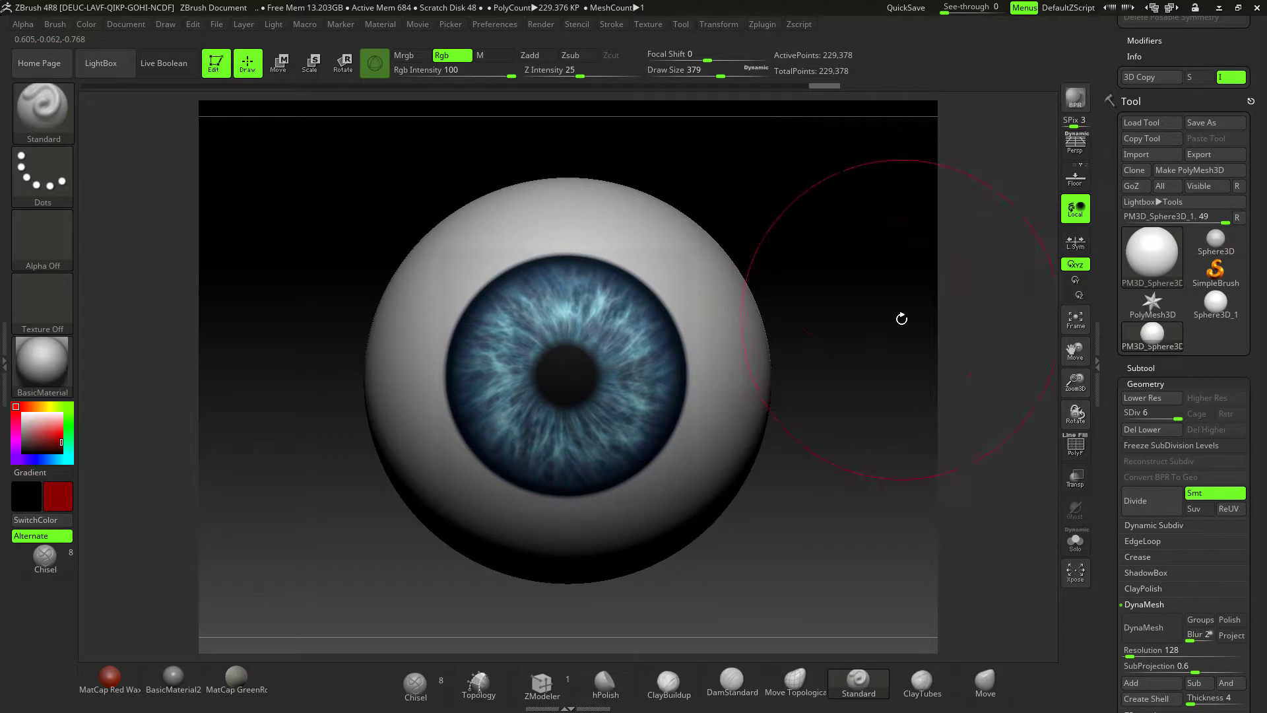
pyautogui.moveTo(912, 356)
pyautogui.mouseDown()
pyautogui.moveTo(994, 353)
pyautogui.moveTo(903, 352)
pyautogui.mouseUp()
pyautogui.moveTo(891, 303)
pyautogui.keyDown('alt'); pyautogui.mouseDown()
pyautogui.moveTo(903, 324)
pyautogui.moveTo(903, 308)
pyautogui.mouseUp(); pyautogui.keyUp('alt')
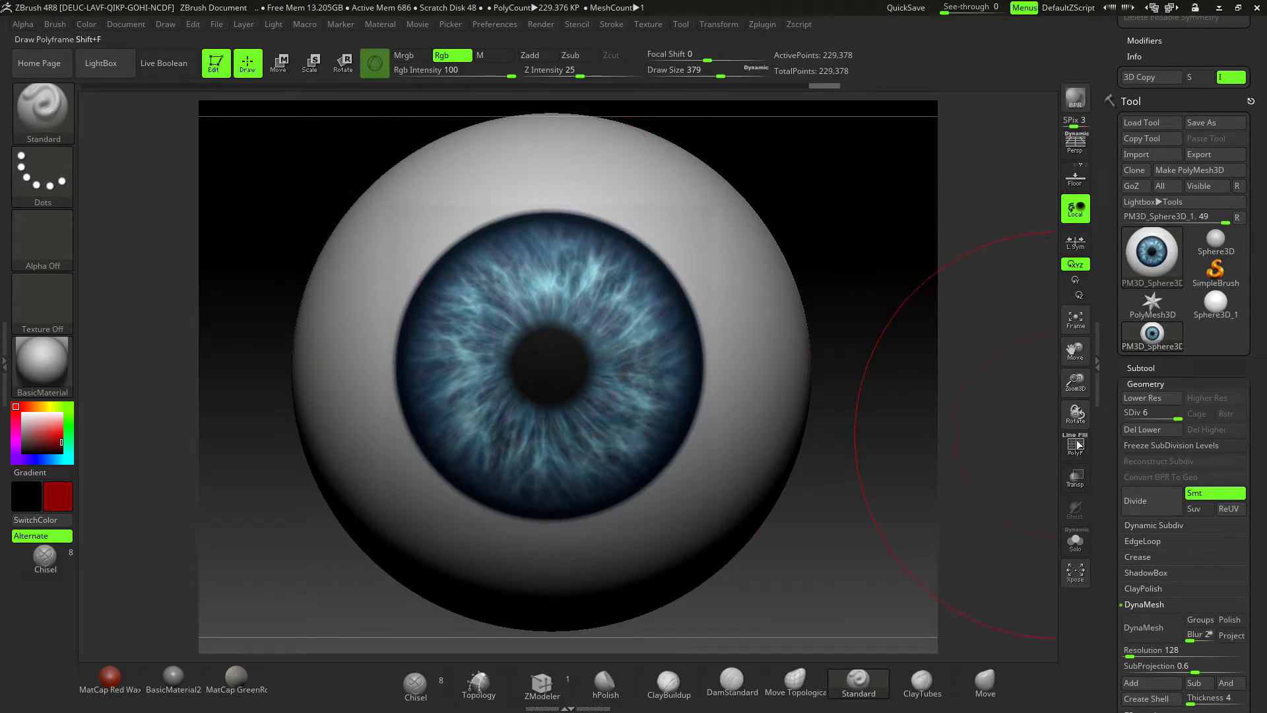
pyautogui.hotkey('shift', 'f')
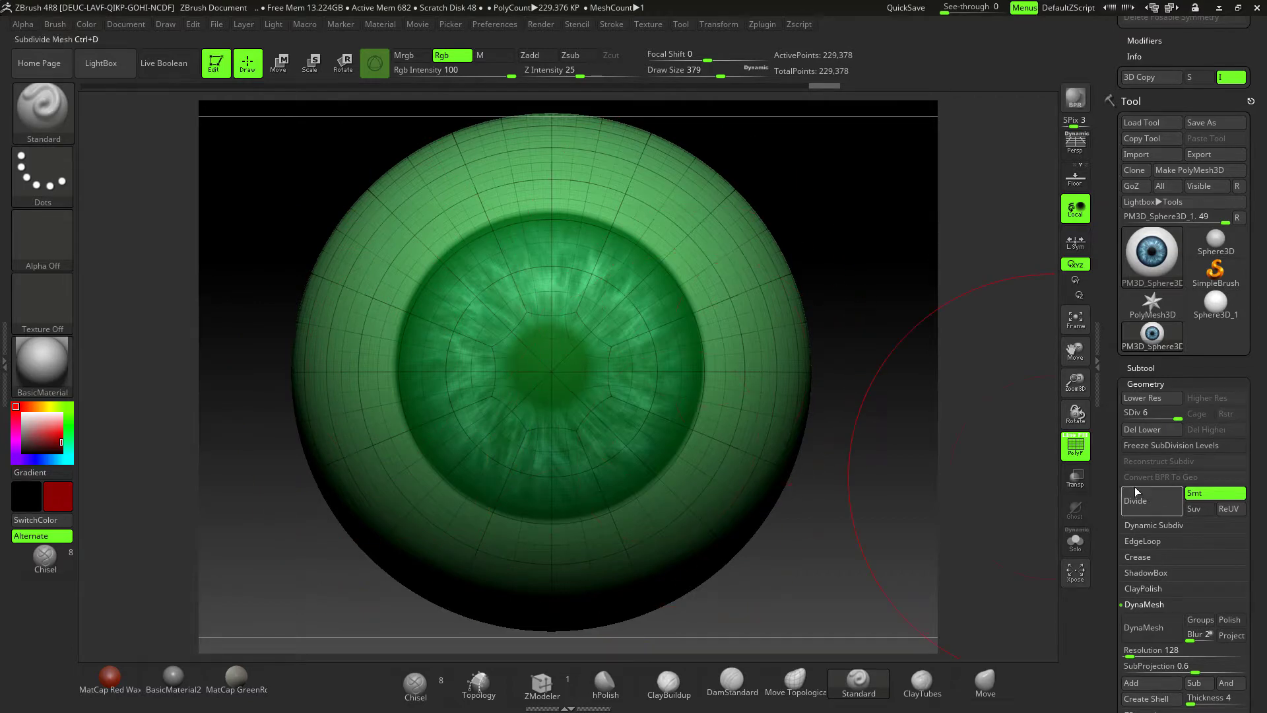
pyautogui.click(1076, 449)
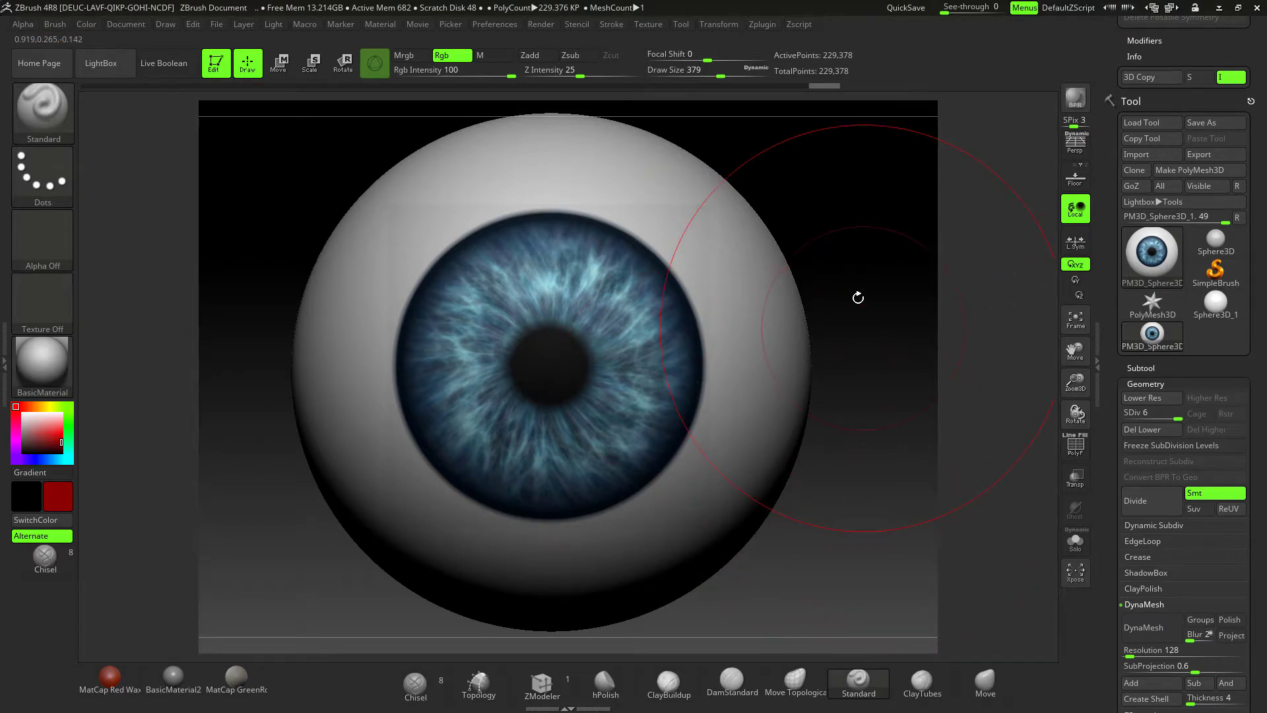
# - Revert the sphere to its unpainted state at subdivision level 5, select the PNG iris texture, and turn Spotlight back on
pyautogui.click(765, 85)
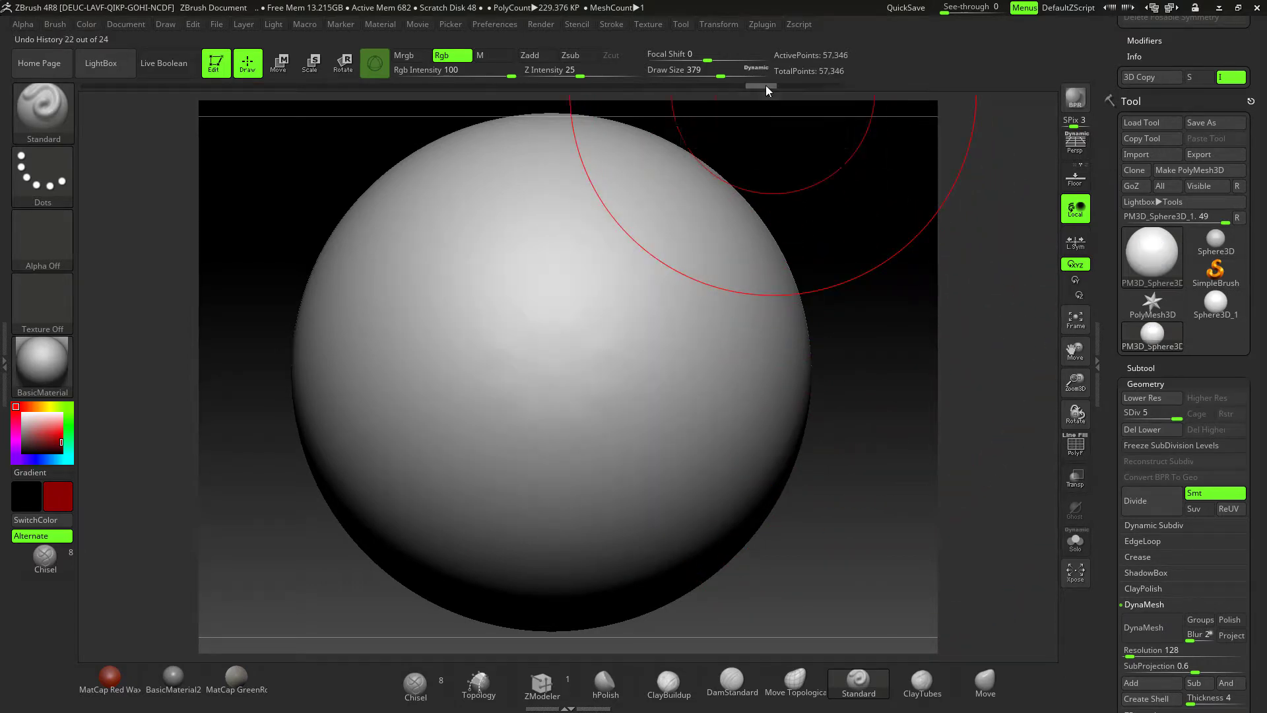
pyautogui.click(713, 22)
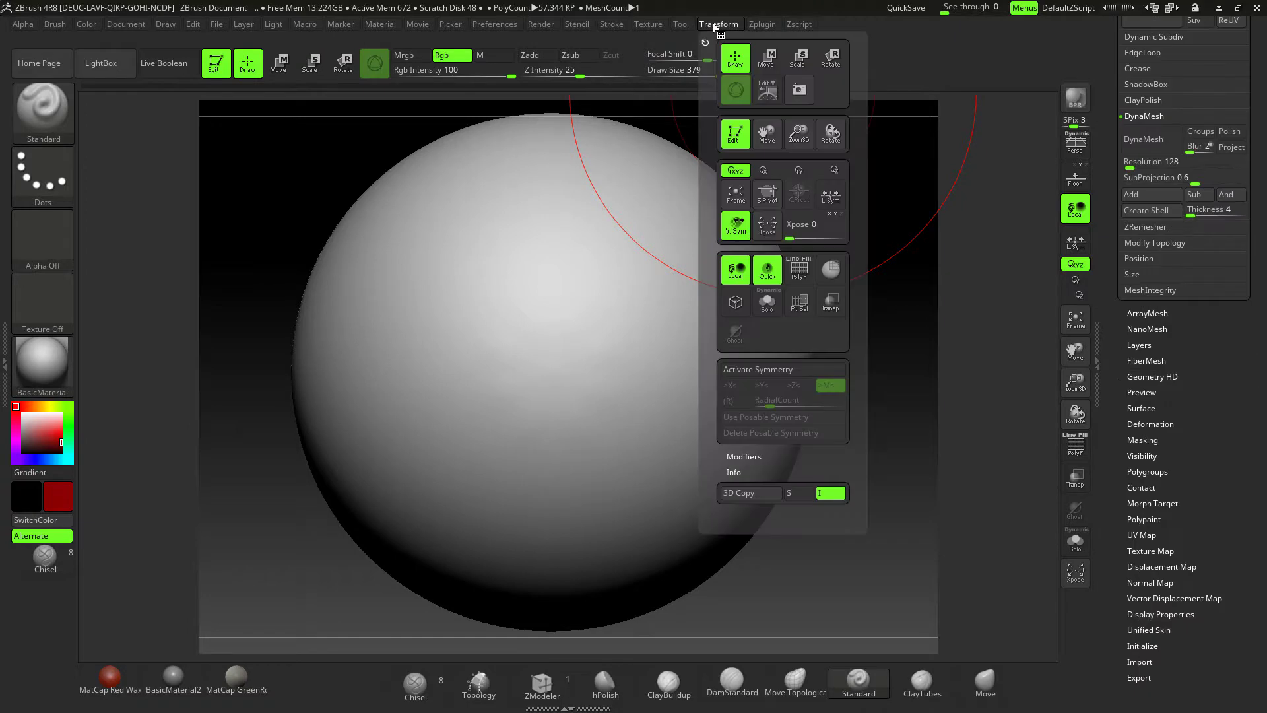
pyautogui.moveTo(679, 22)
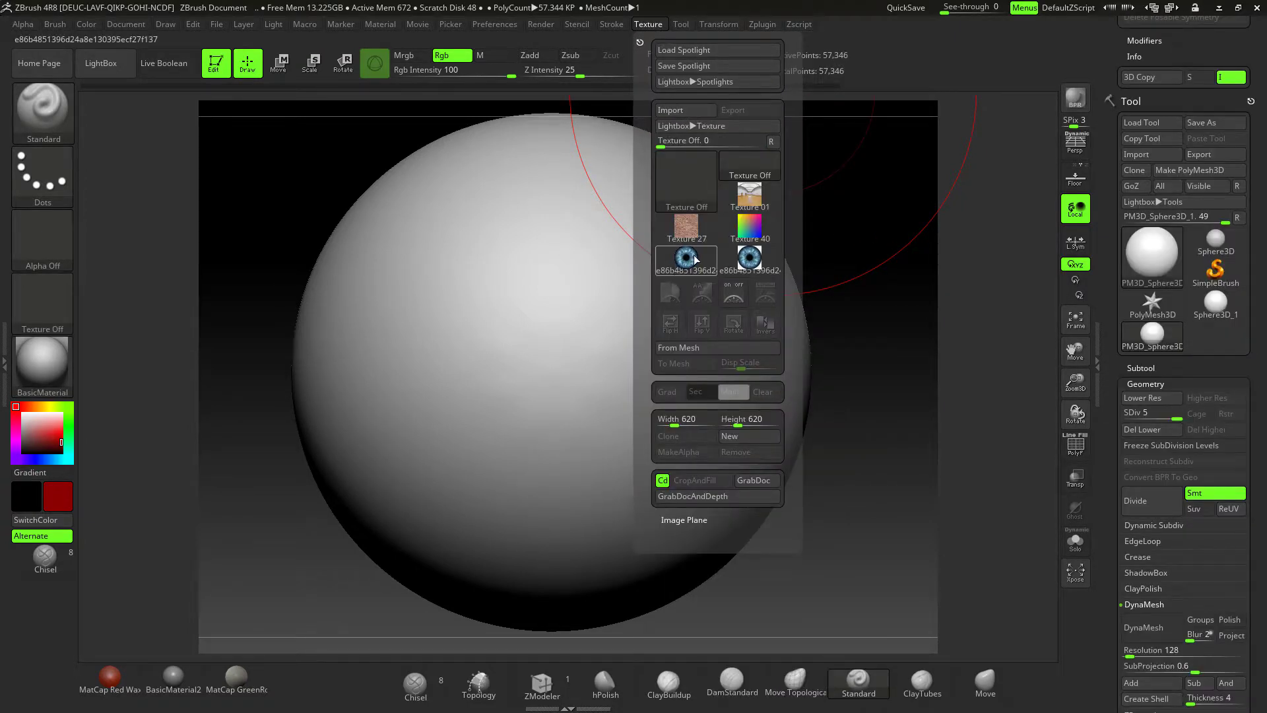
pyautogui.click(687, 258)
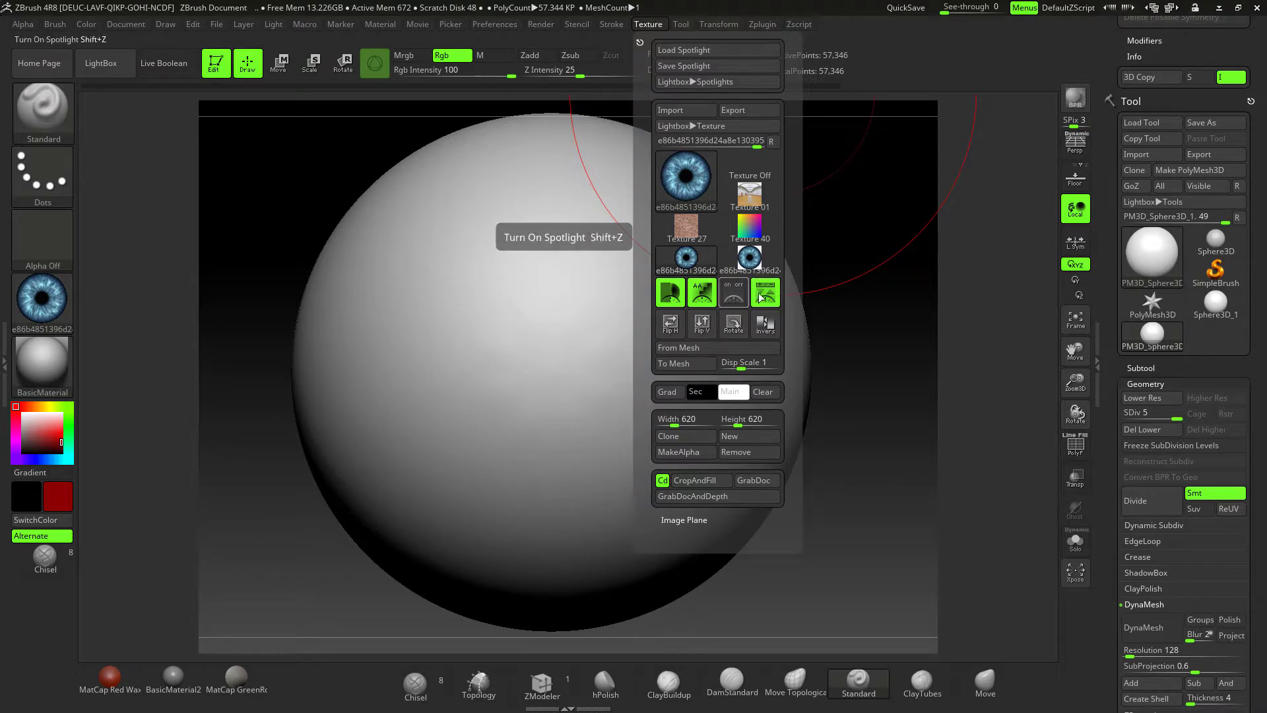
pyautogui.click(763, 298)
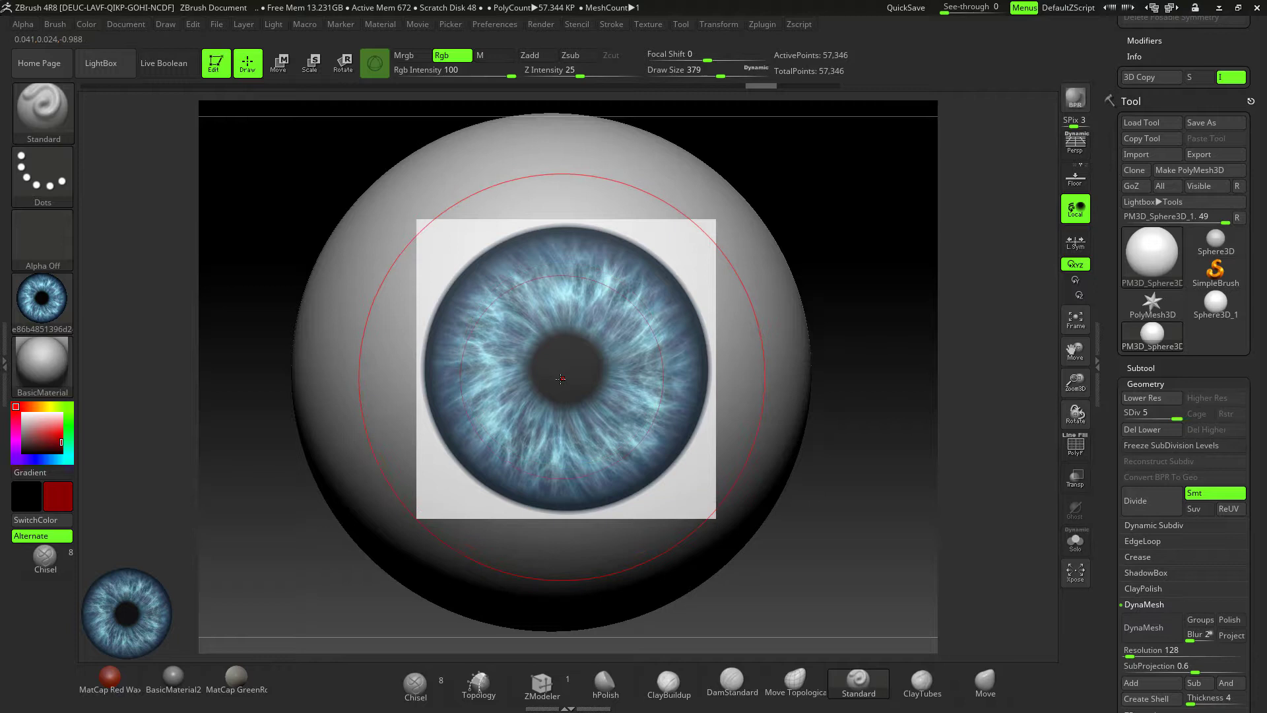
# - Paint the iris onto the subdivision level 5 sphere and undo the strokes
pyautogui.moveTo(567, 369)
pyautogui.mouseDown()
pyautogui.moveTo(508, 341)
pyautogui.moveTo(605, 236)
pyautogui.moveTo(693, 403)
pyautogui.moveTo(454, 403)
pyautogui.mouseUp()
pyautogui.moveTo(532, 253); pyautogui.dragTo(590, 267)
pyautogui.hotkey('ctrl', 'z')
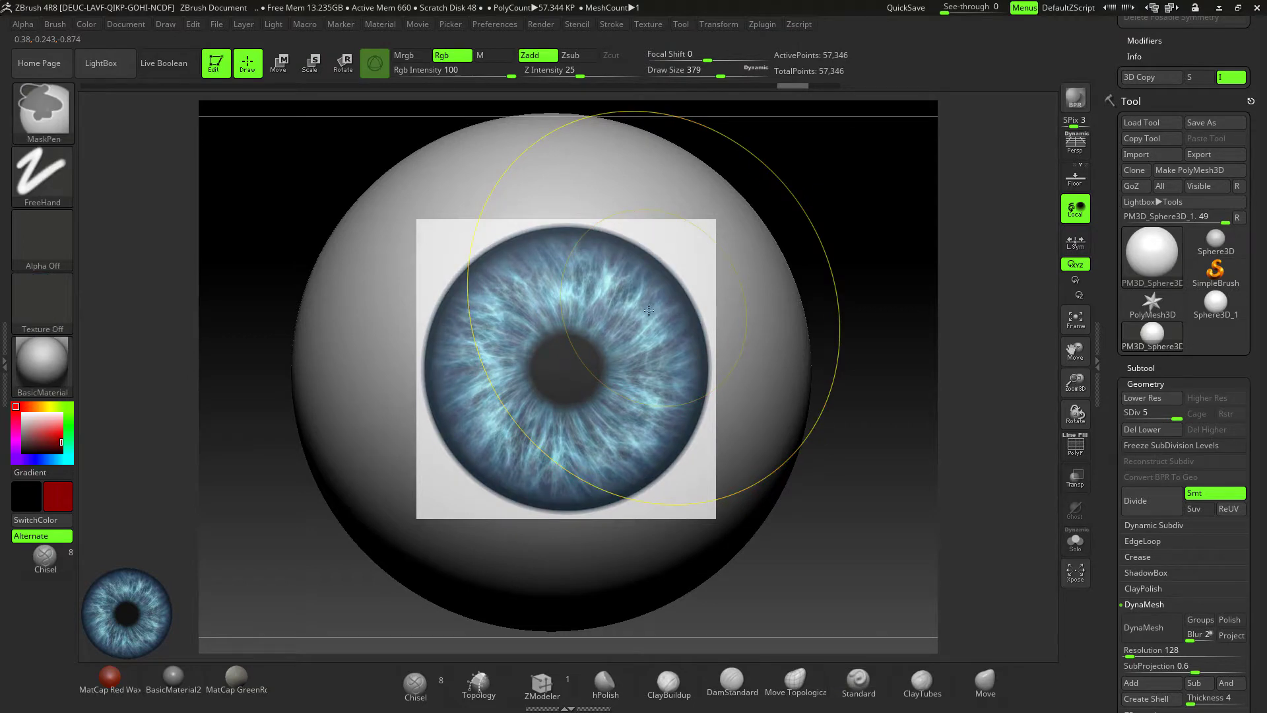
# - Move the JPG iris off the sphere in Spotlight, then position and scale the PNG iris over the centre of the sphere's front
pyautogui.hotkey('shift', 'z')
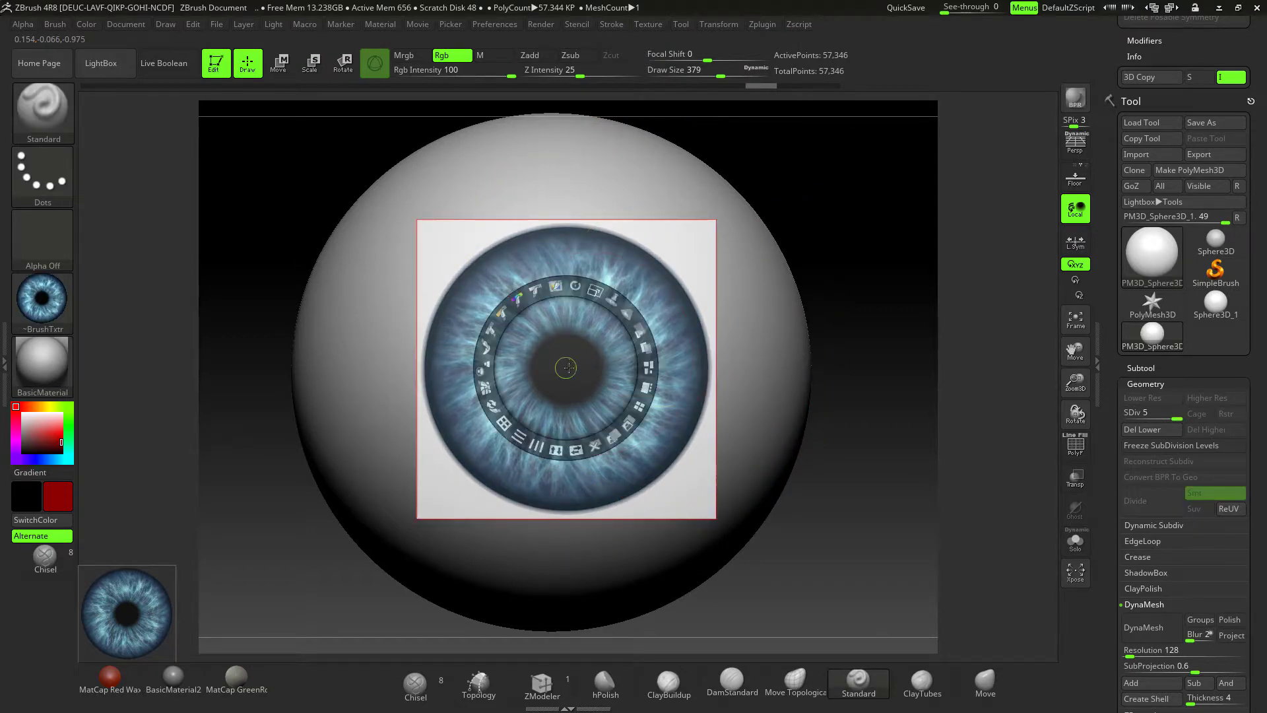
pyautogui.moveTo(576, 347); pyautogui.dragTo(142, 281)
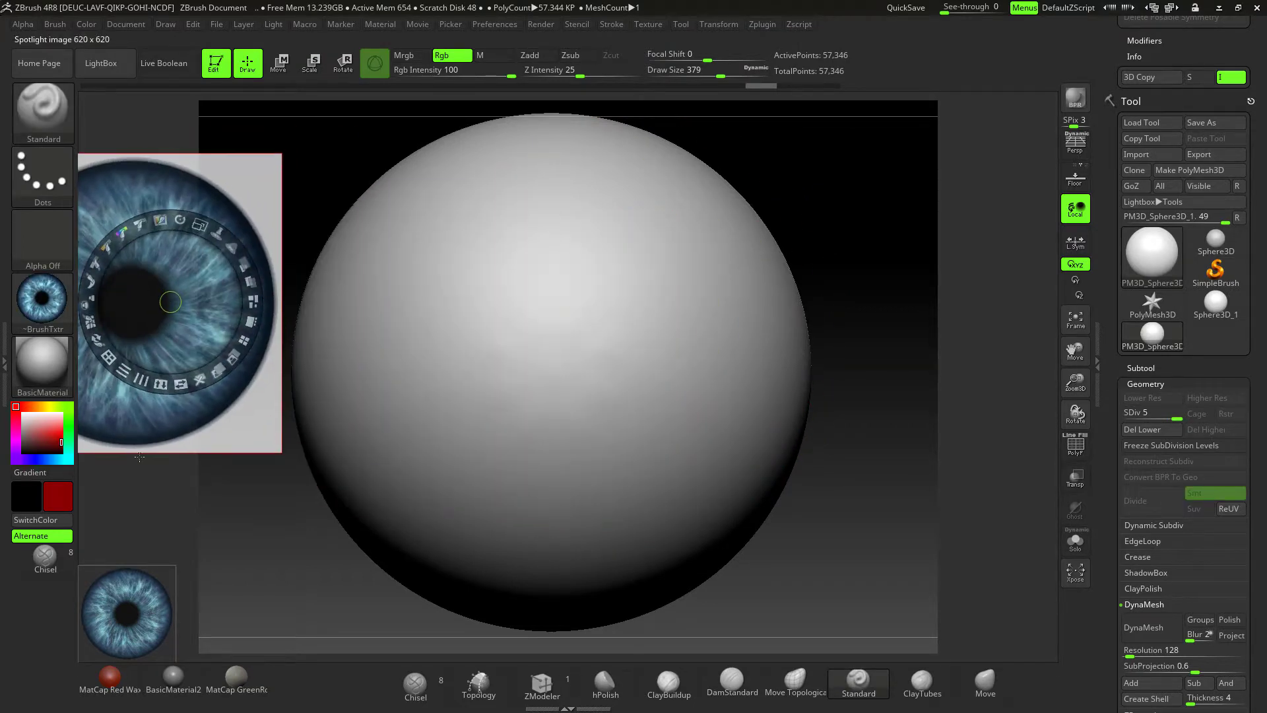
pyautogui.click(142, 607)
pyautogui.moveTo(171, 571); pyautogui.dragTo(591, 308)
pyautogui.click(535, 352)
pyautogui.click(548, 352)
pyautogui.moveTo(577, 276); pyautogui.dragTo(573, 348)
pyautogui.moveTo(585, 282); pyautogui.dragTo(578, 338)
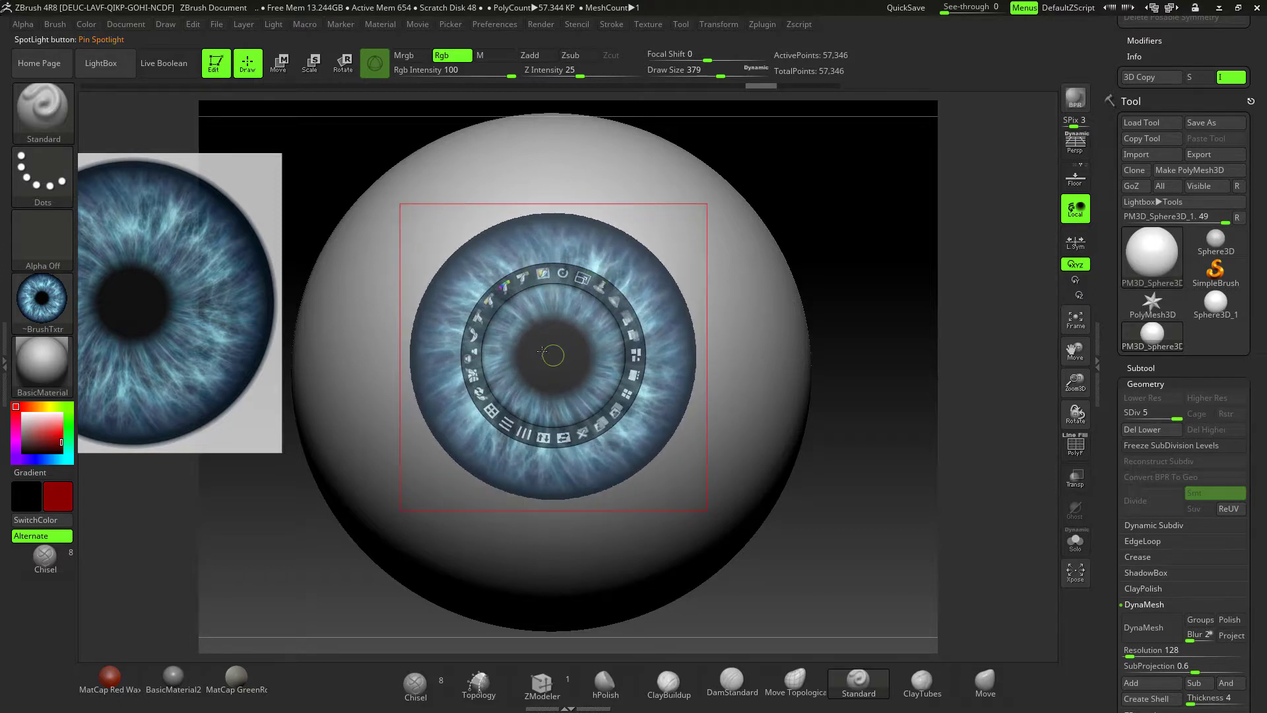
# - Paint the PNG iris through Spotlight onto the front of the sphere and turn Spotlight off
pyautogui.press('z')
pyautogui.moveTo(542, 406)
pyautogui.mouseDown()
pyautogui.moveTo(443, 360)
pyautogui.moveTo(607, 238)
pyautogui.moveTo(509, 487)
pyautogui.mouseUp()
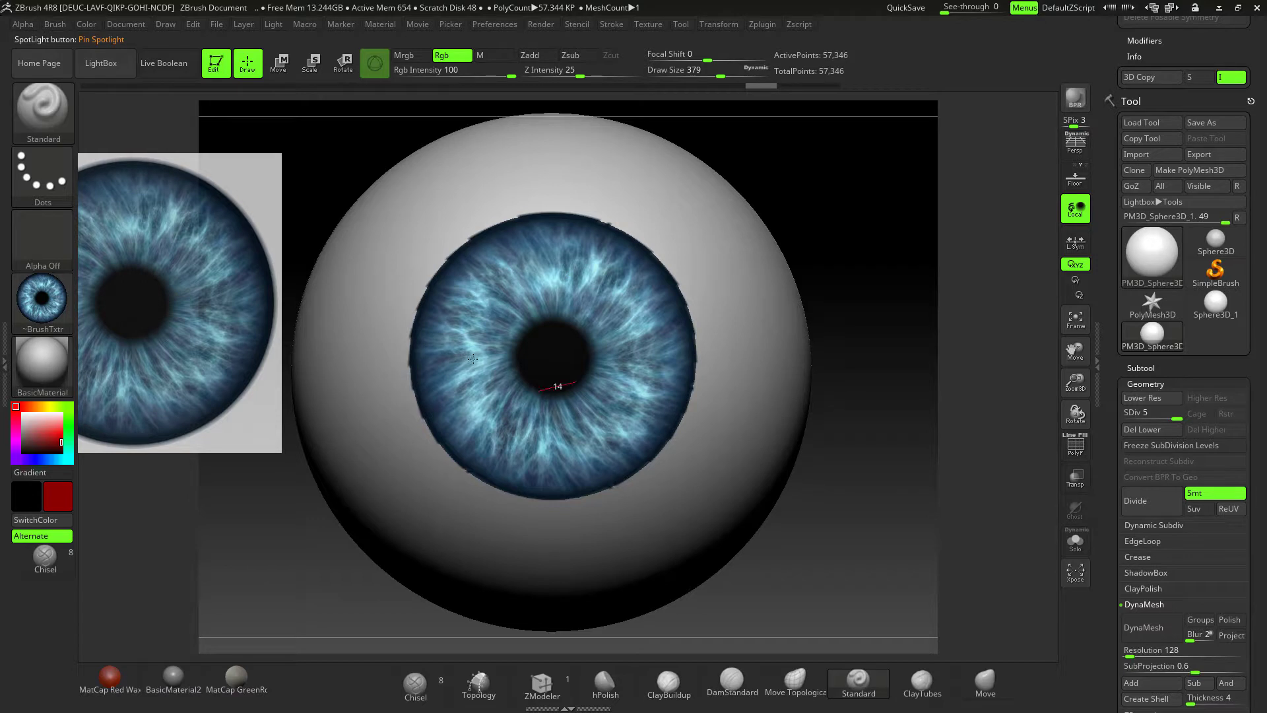
pyautogui.hotkey('shift', 'z')
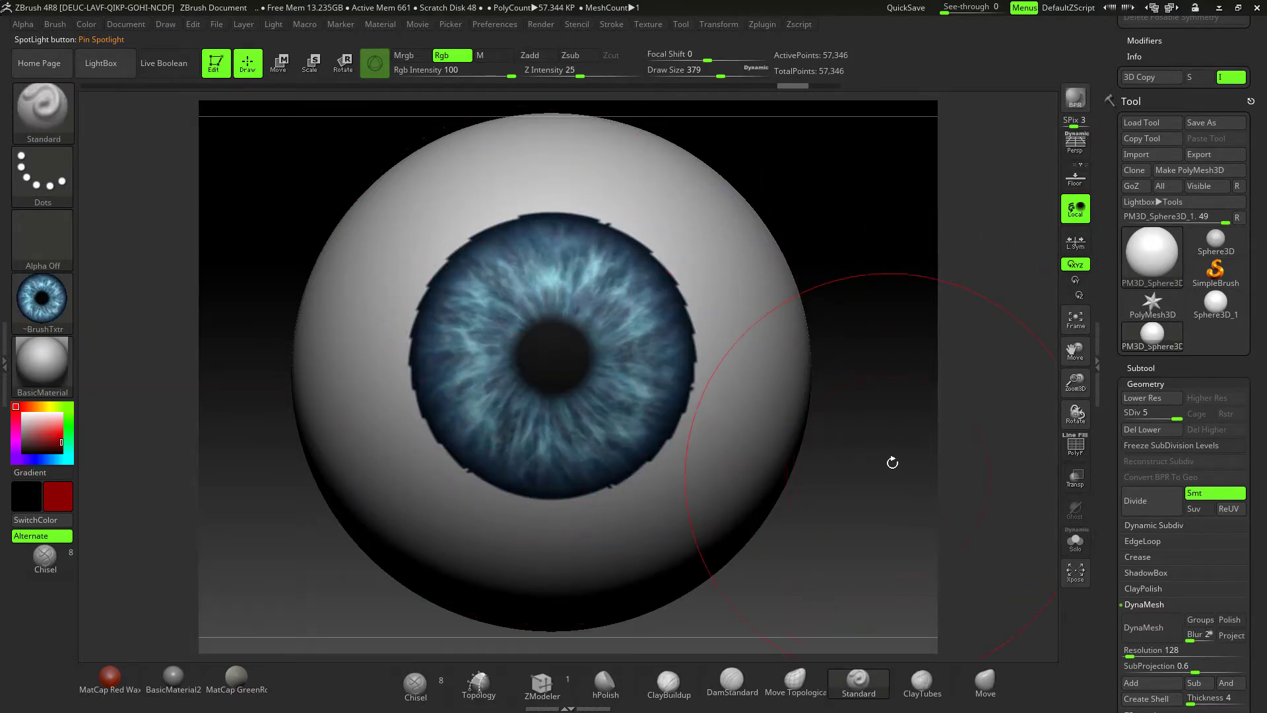
# - Turn the sphere to a side view and lower it to subdivision level 1
pyautogui.keyDown('alt'); pyautogui.moveTo(934, 437); pyautogui.dragTo(892, 443); pyautogui.keyUp('alt')
pyautogui.moveTo(894, 458); pyautogui.dragTo(858, 472, button='right')
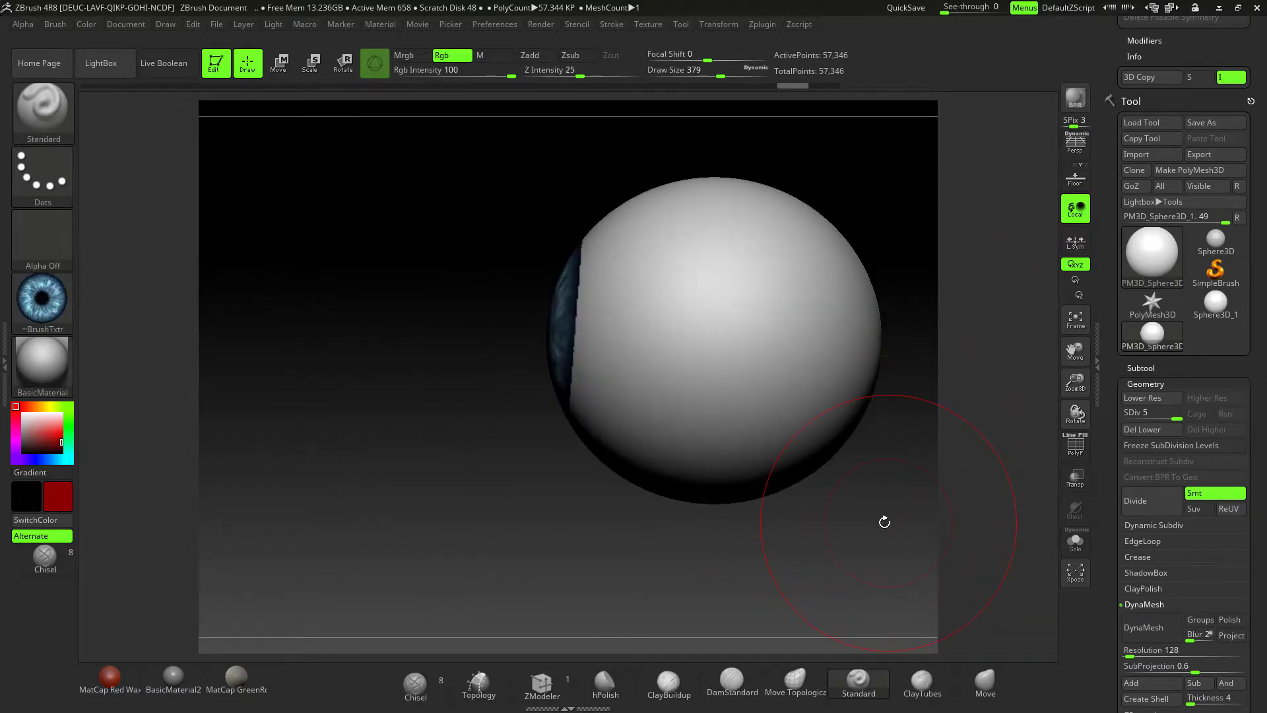
pyautogui.keyDown('alt'); pyautogui.moveTo(886, 522); pyautogui.dragTo(738, 525, button='right'); pyautogui.keyUp('alt')
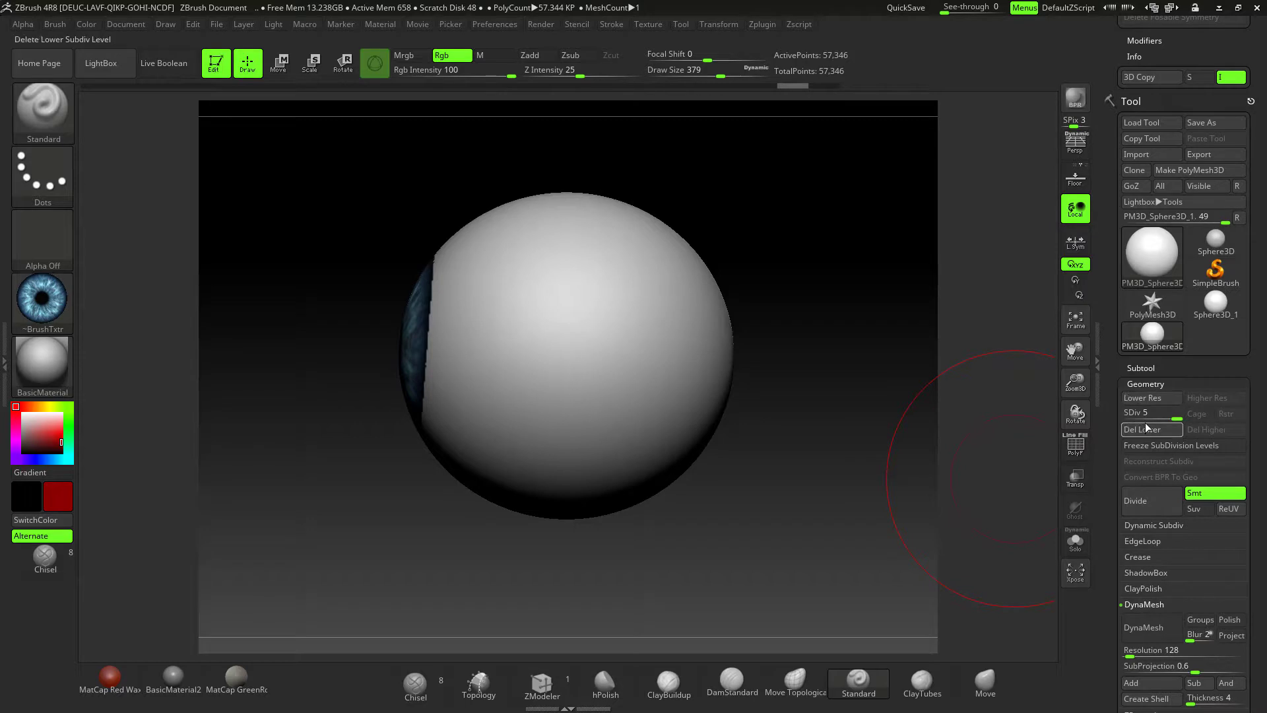
pyautogui.moveTo(1170, 416); pyautogui.dragTo(1118, 417)
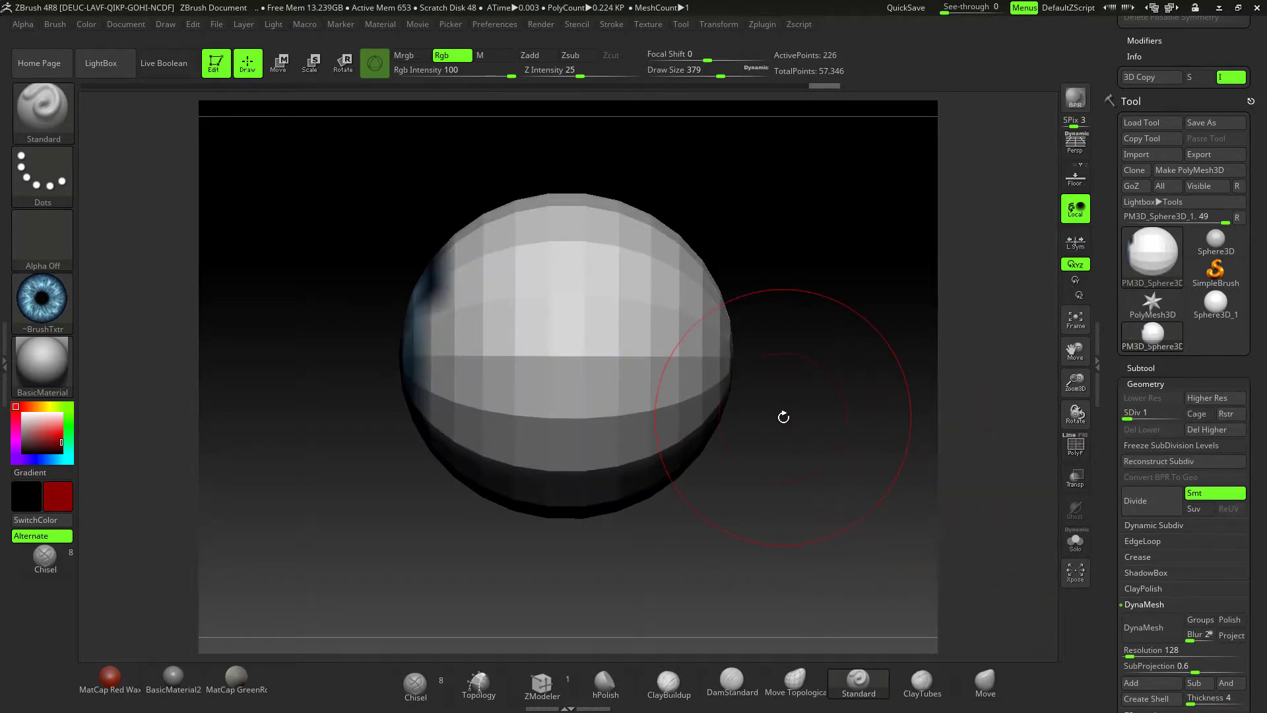
# - Mask the rear half of the sphere, make it a separate polygroup, and turn on the polyframe display
pyautogui.moveTo(847, 198)
pyautogui.keyDown('ctrl'); pyautogui.mouseDown()
pyautogui.moveTo(590, 606)
pyautogui.moveTo(569, 607)
pyautogui.mouseUp(); pyautogui.keyUp('ctrl')
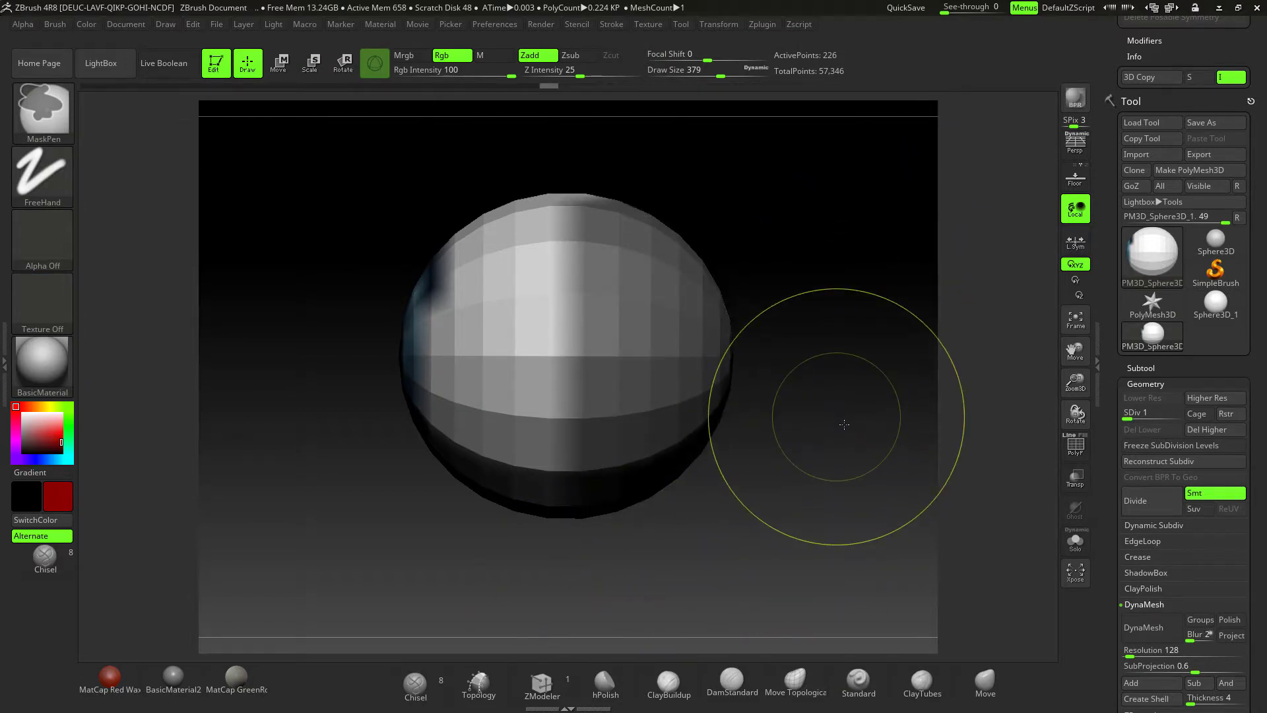
pyautogui.keyDown('ctrl'); pyautogui.moveTo(851, 156); pyautogui.dragTo(570, 620); pyautogui.keyUp('ctrl')
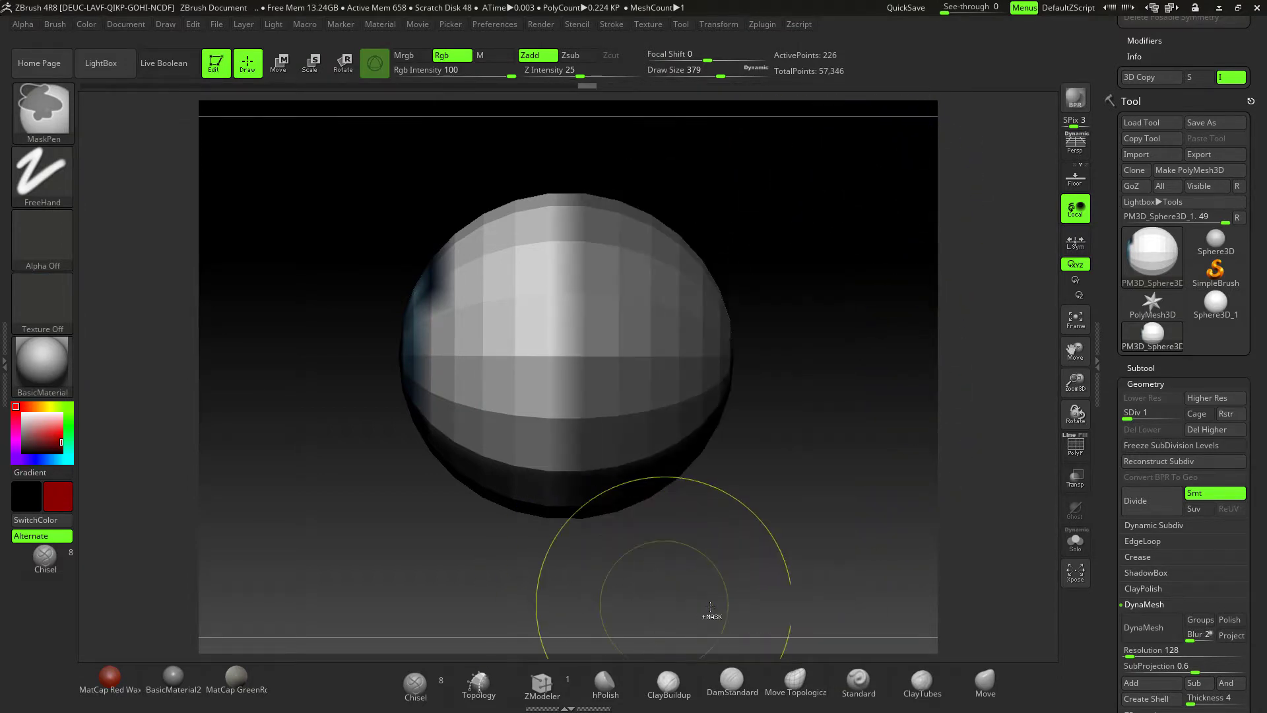
pyautogui.keyDown('ctrl'); pyautogui.moveTo(705, 596); pyautogui.dragTo(704, 603); pyautogui.keyUp('ctrl')
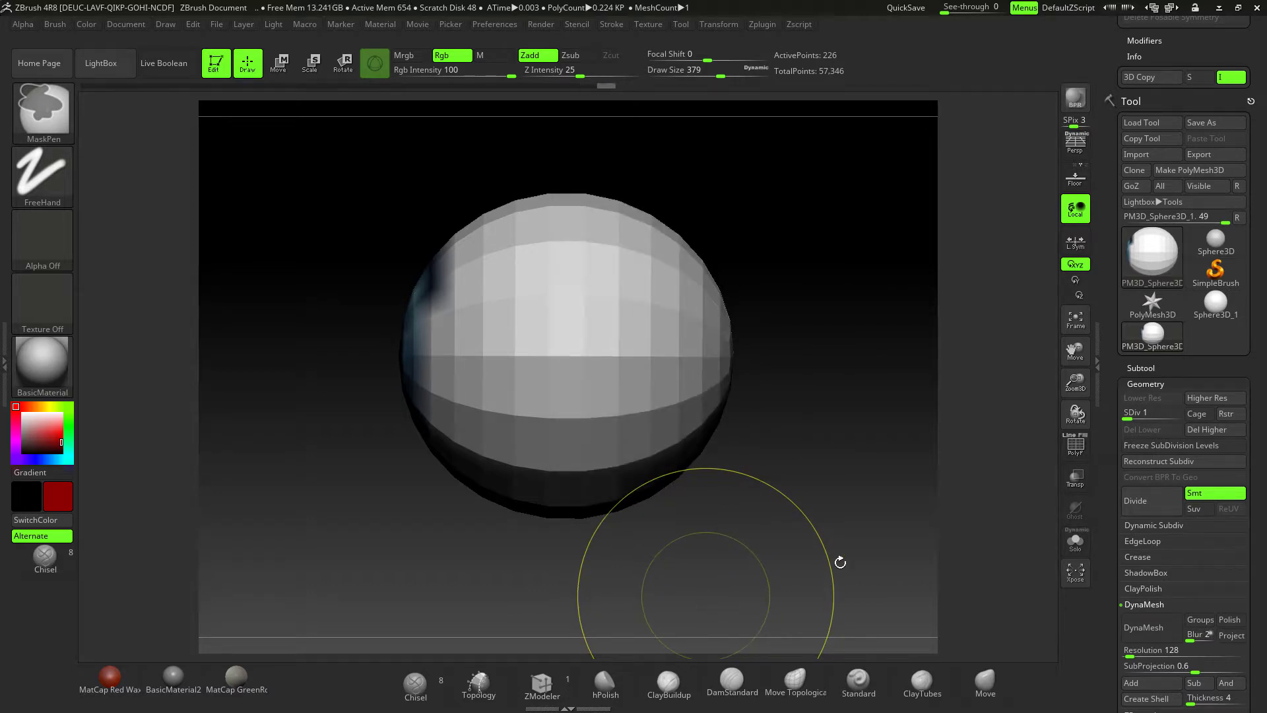
pyautogui.click(1076, 452)
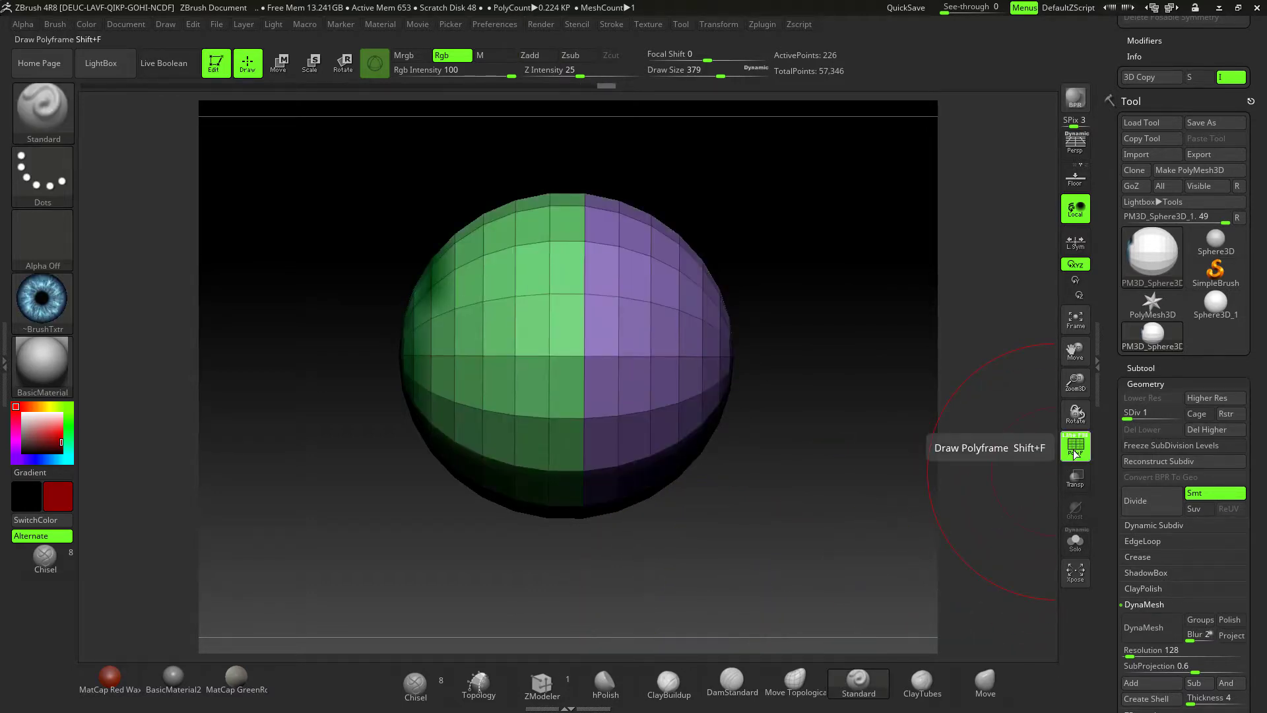
# - Mask a larger rear portion reaching closer to the iris and turn it into its own polygroup
pyautogui.moveTo(851, 193)
pyautogui.keyDown('ctrl'); pyautogui.mouseDown()
pyautogui.moveTo(543, 572)
pyautogui.moveTo(504, 597)
pyautogui.moveTo(509, 607)
pyautogui.mouseUp(); pyautogui.keyUp('ctrl')
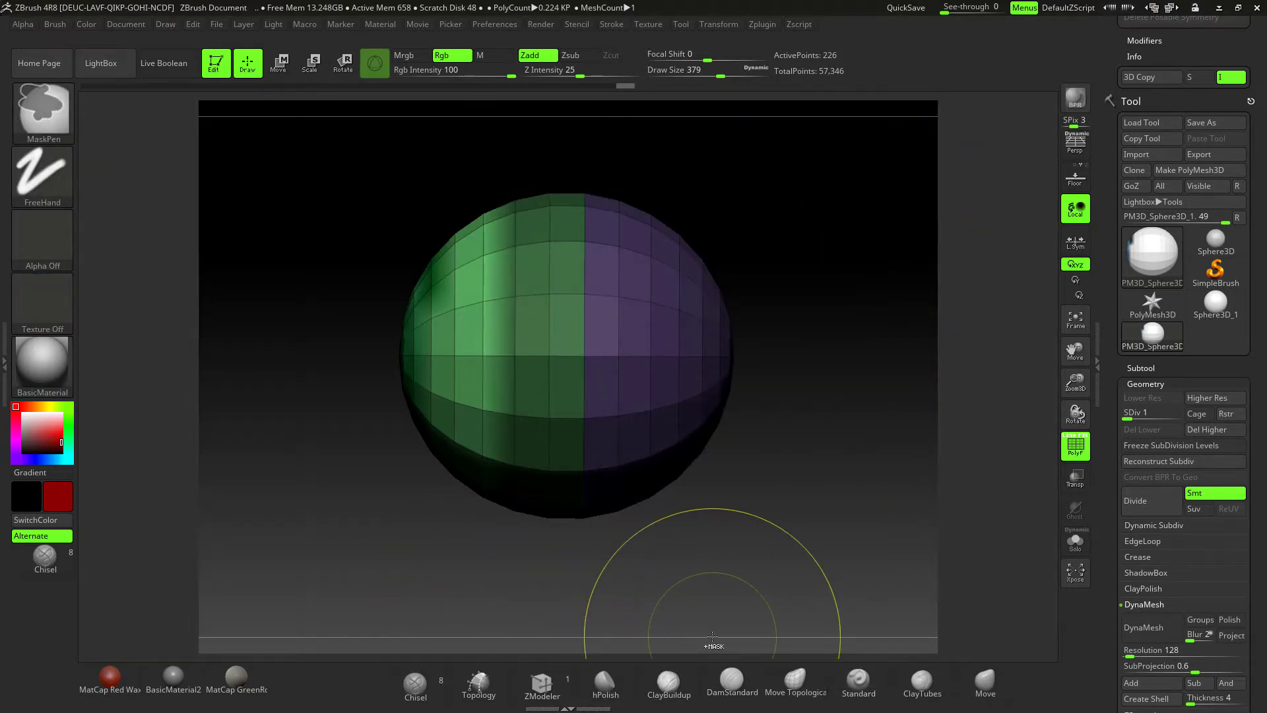
pyautogui.moveTo(765, 552); pyautogui.dragTo(809, 507)
pyautogui.keyDown('alt'); pyautogui.moveTo(772, 464); pyautogui.dragTo(910, 464); pyautogui.keyUp('alt')
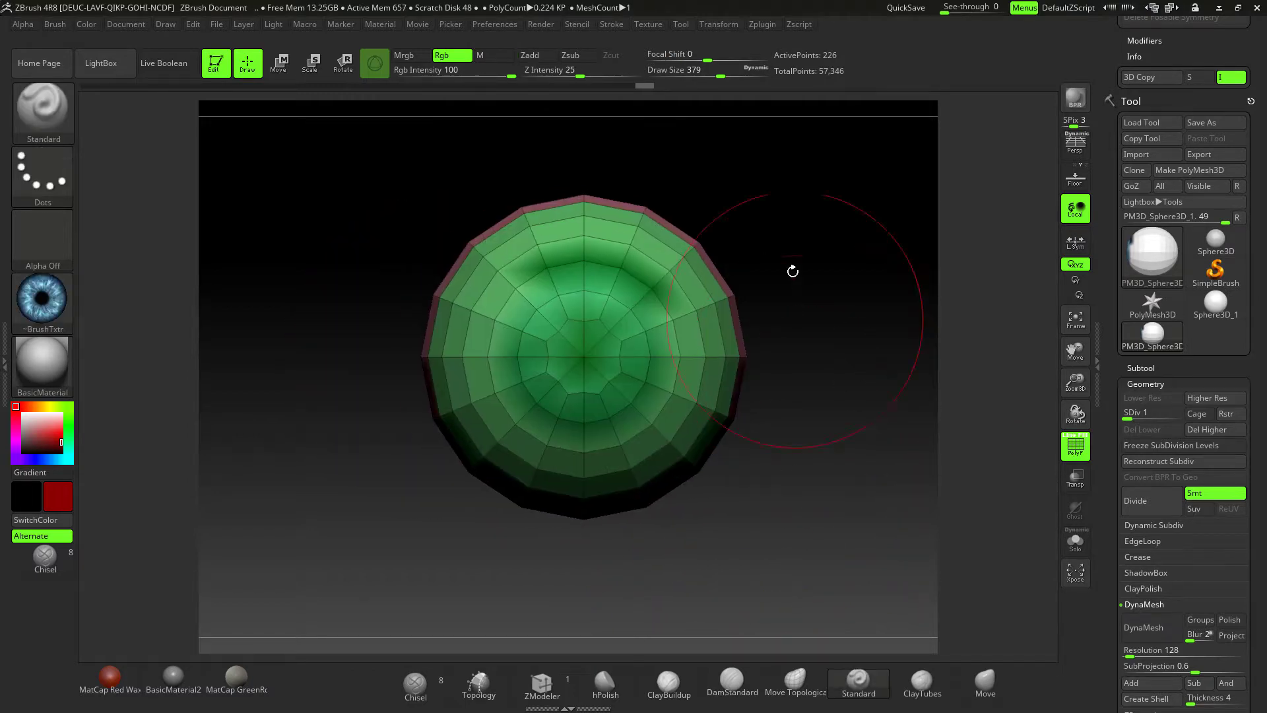
# - Unwrap the sphere with UV Master, using both Symmetry and Polygroups
pyautogui.click(759, 26)
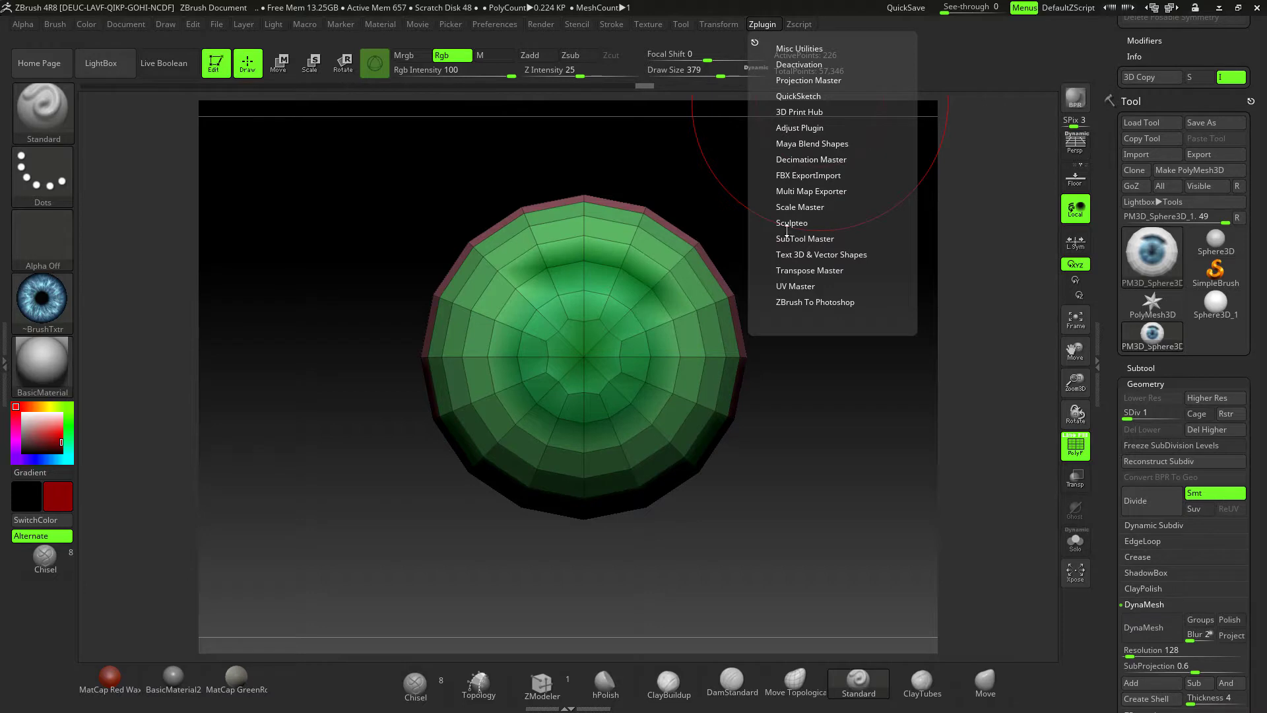
pyautogui.click(791, 286)
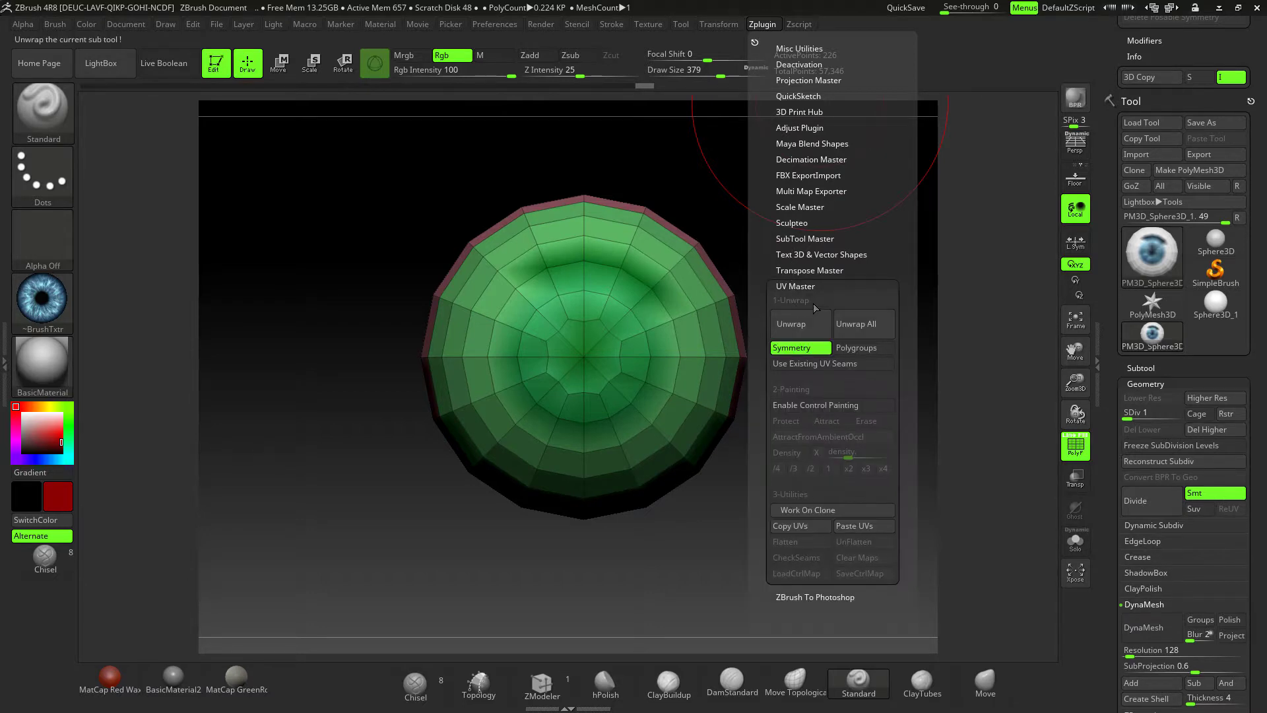
pyautogui.click(845, 350)
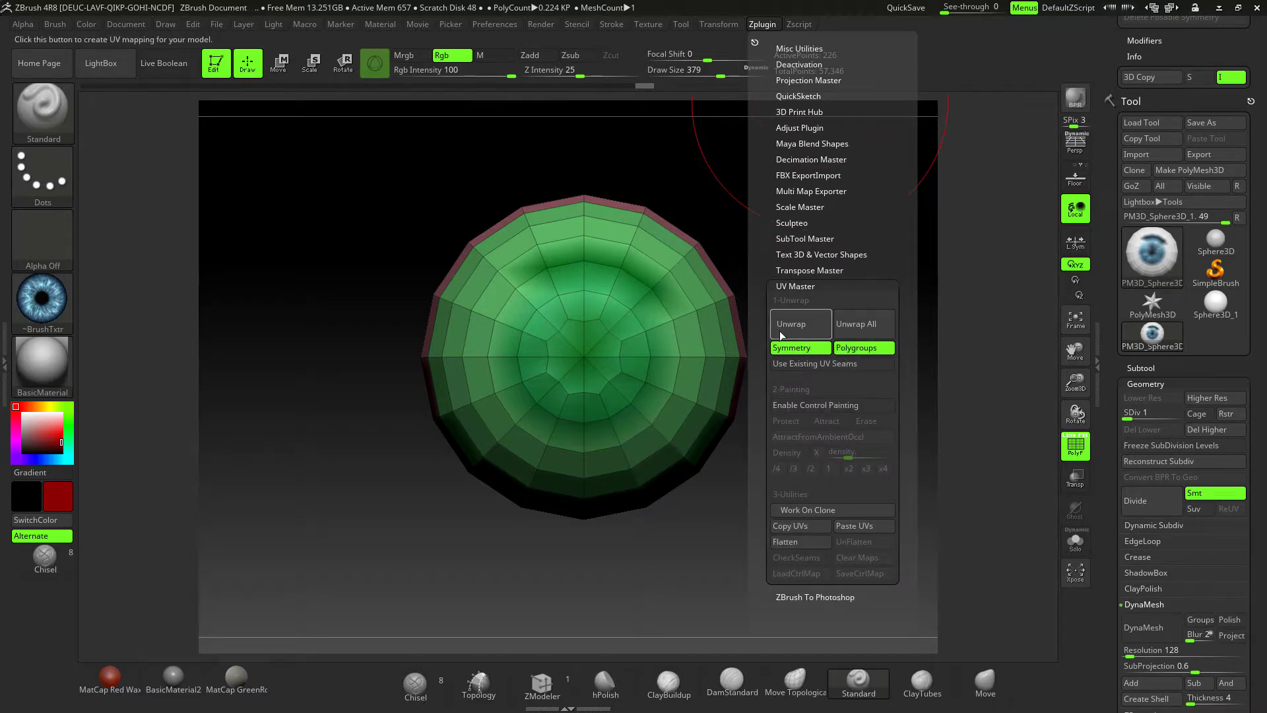
pyautogui.click(795, 327)
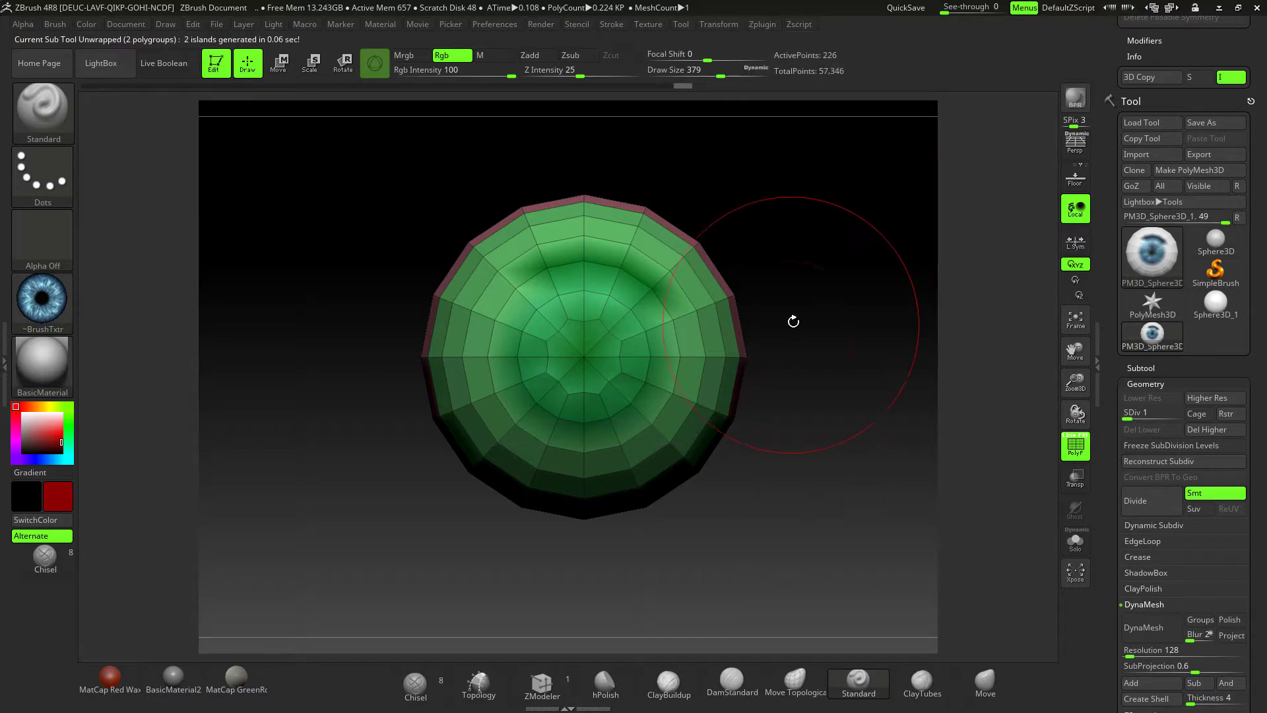
# - Inspect the unwrapped UV islands with Morph UV and return to the sphere shape
pyautogui.scroll(-5, 1256, 553)
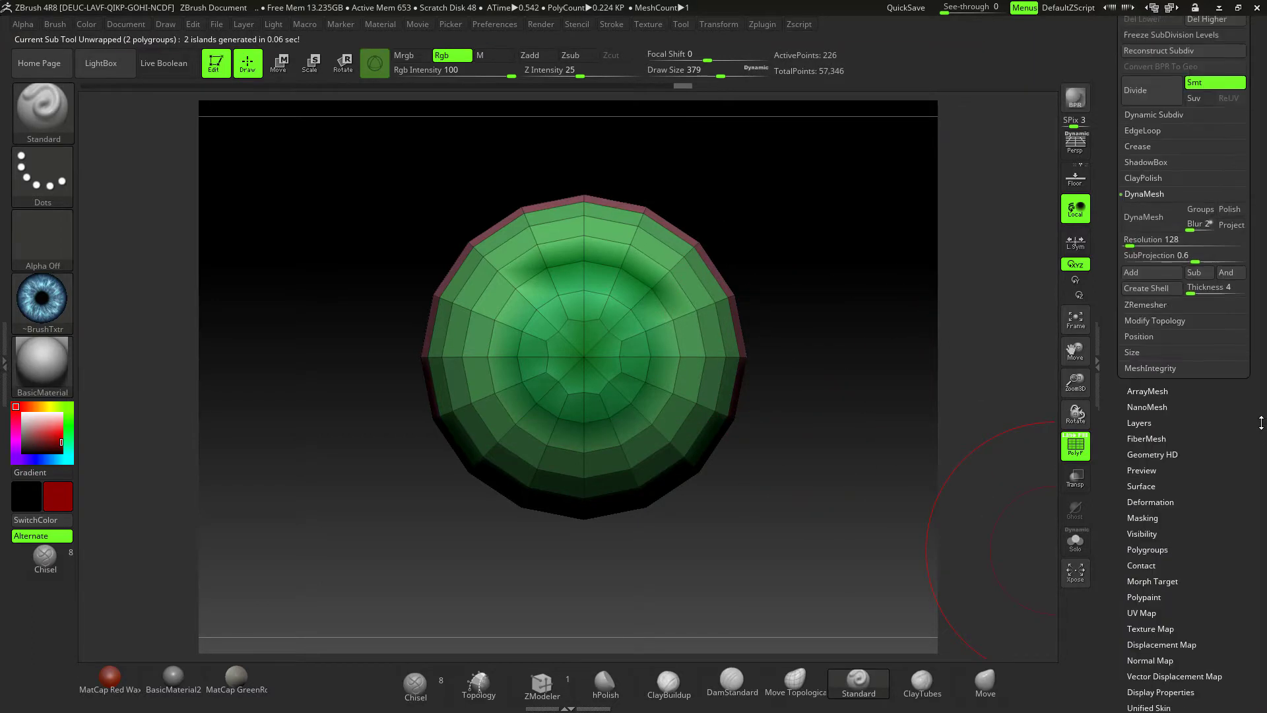
pyautogui.click(1148, 528)
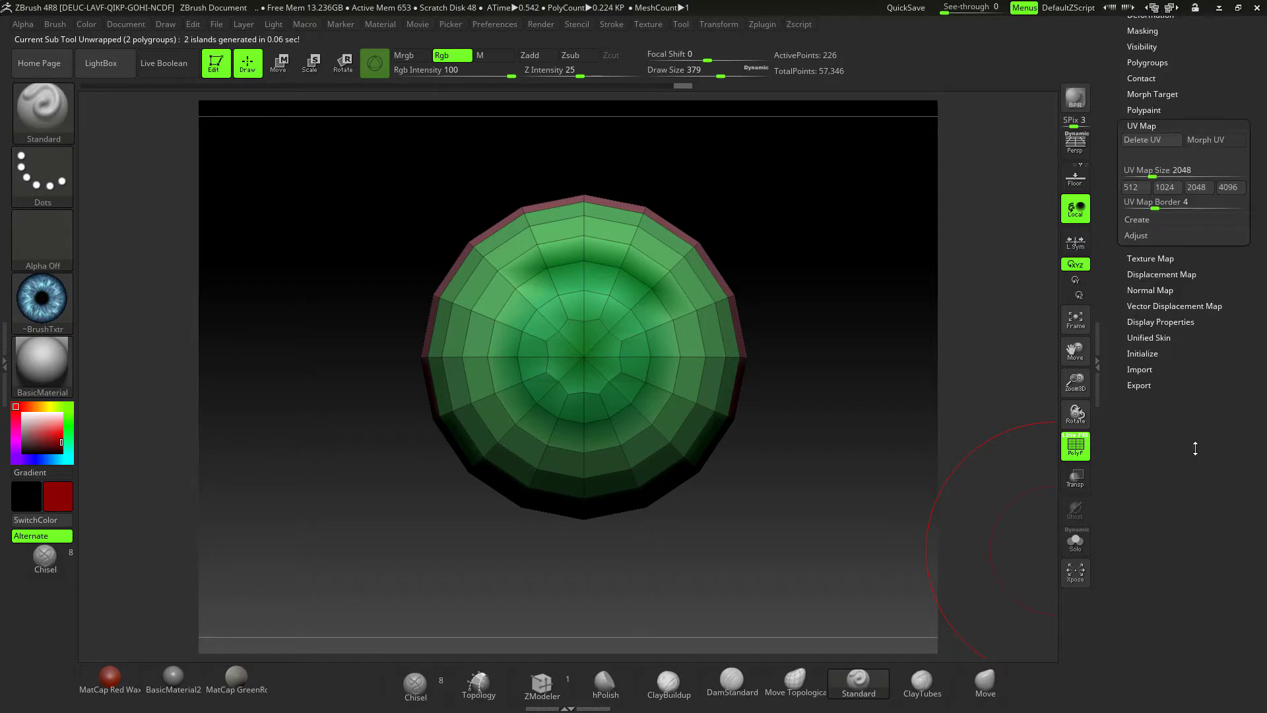
pyautogui.scroll(2, 1214, 422)
pyautogui.click(1200, 259)
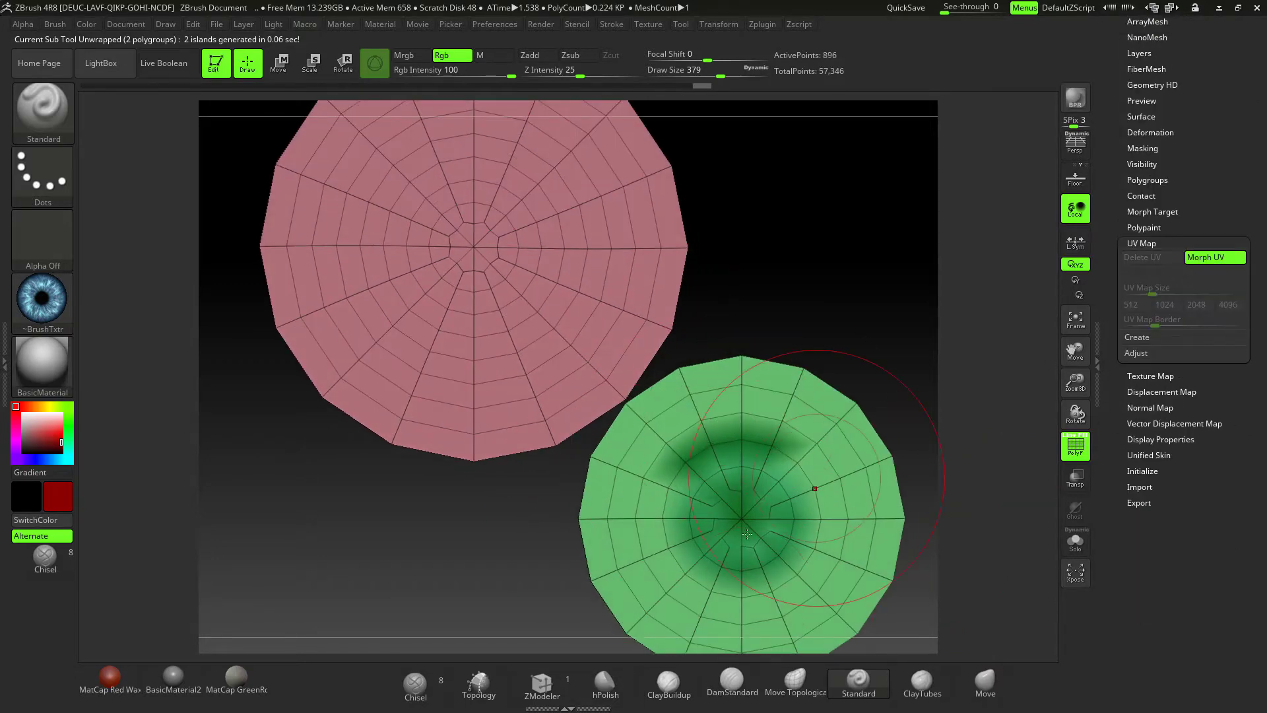
pyautogui.click(1196, 259)
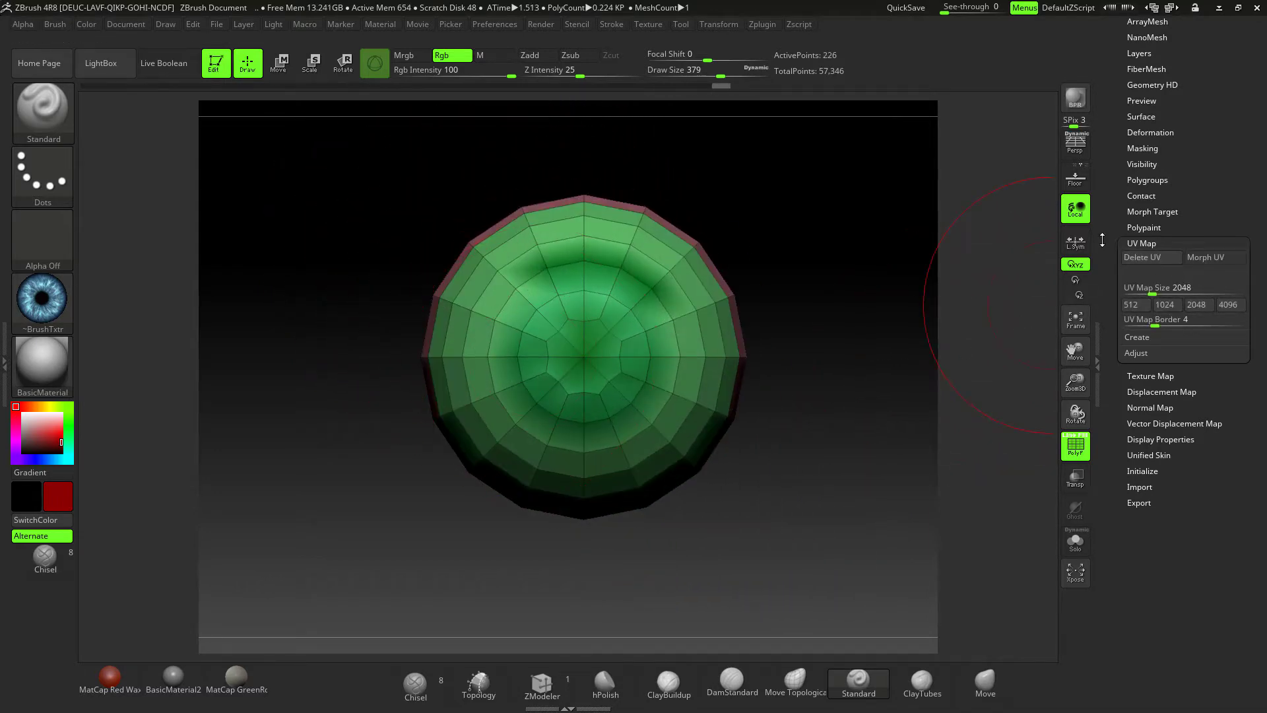
# - Return the sphere to subdivision level 5 and turn off the polyframe display
pyautogui.moveTo(1190, 106); pyautogui.dragTo(1198, 179)
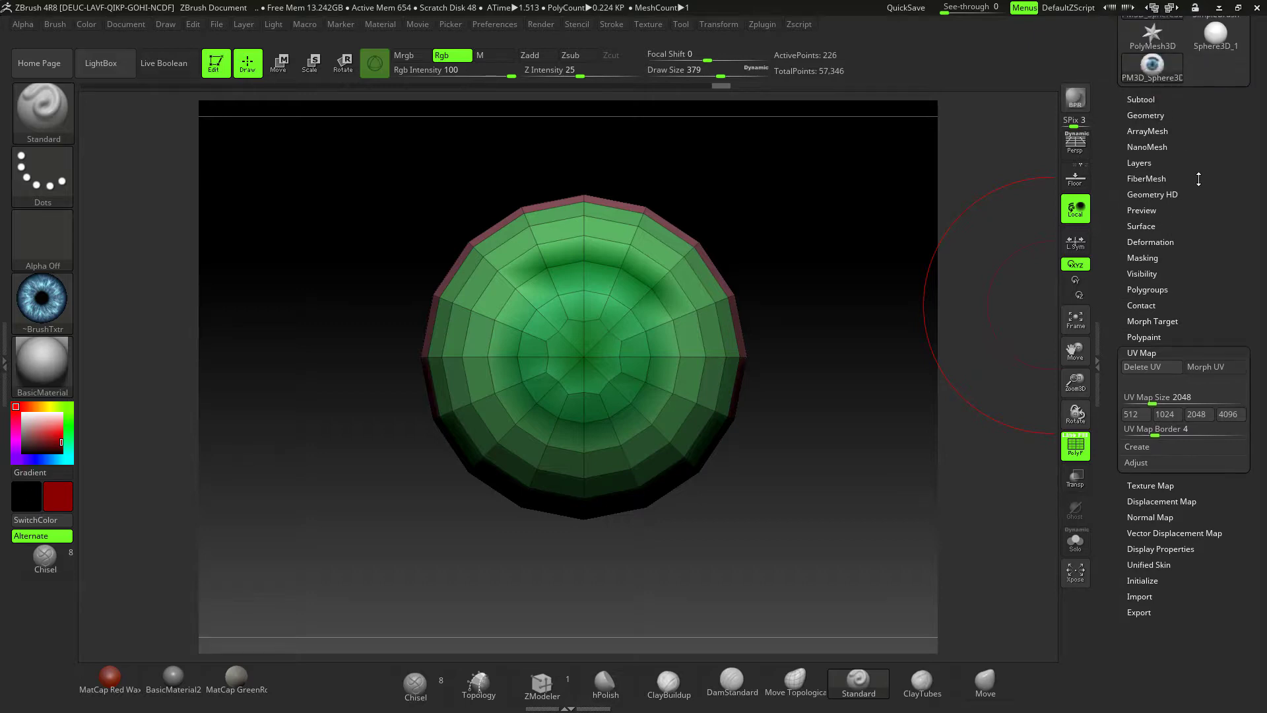
pyautogui.click(1141, 100)
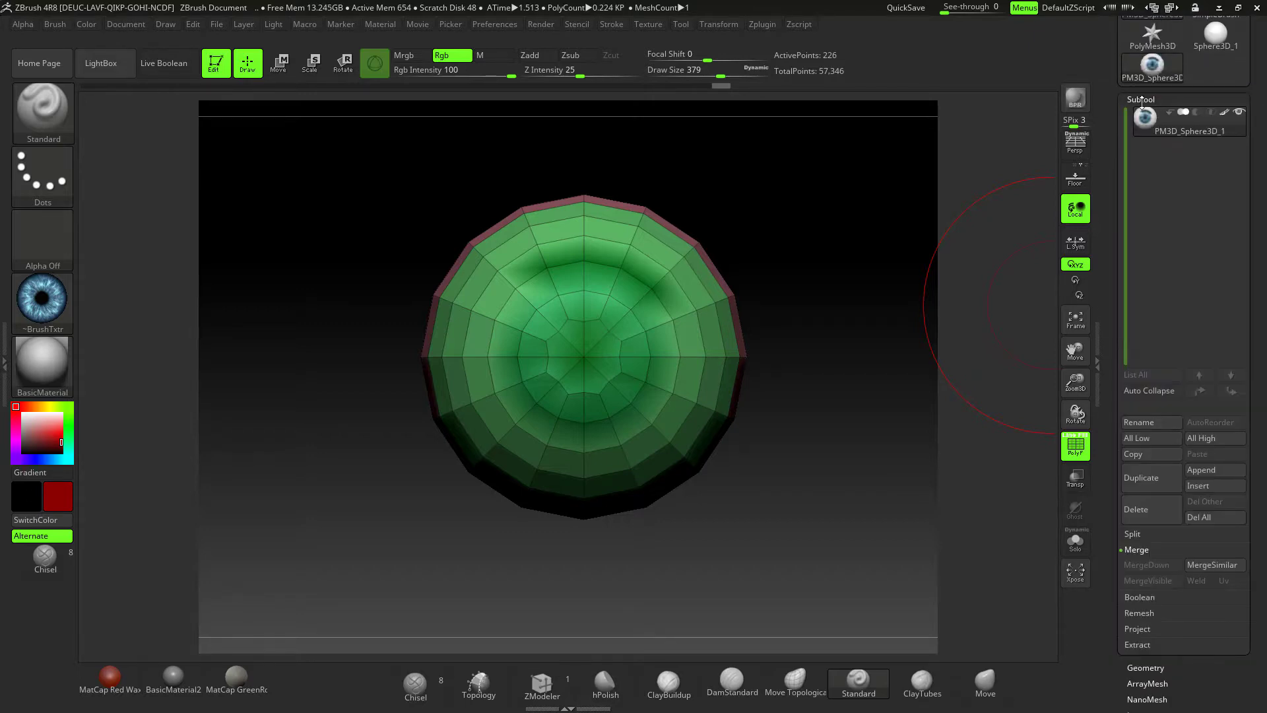
pyautogui.click(1146, 668)
pyautogui.press('d')
pyautogui.press('d')
pyautogui.press('d')
pyautogui.press('d')
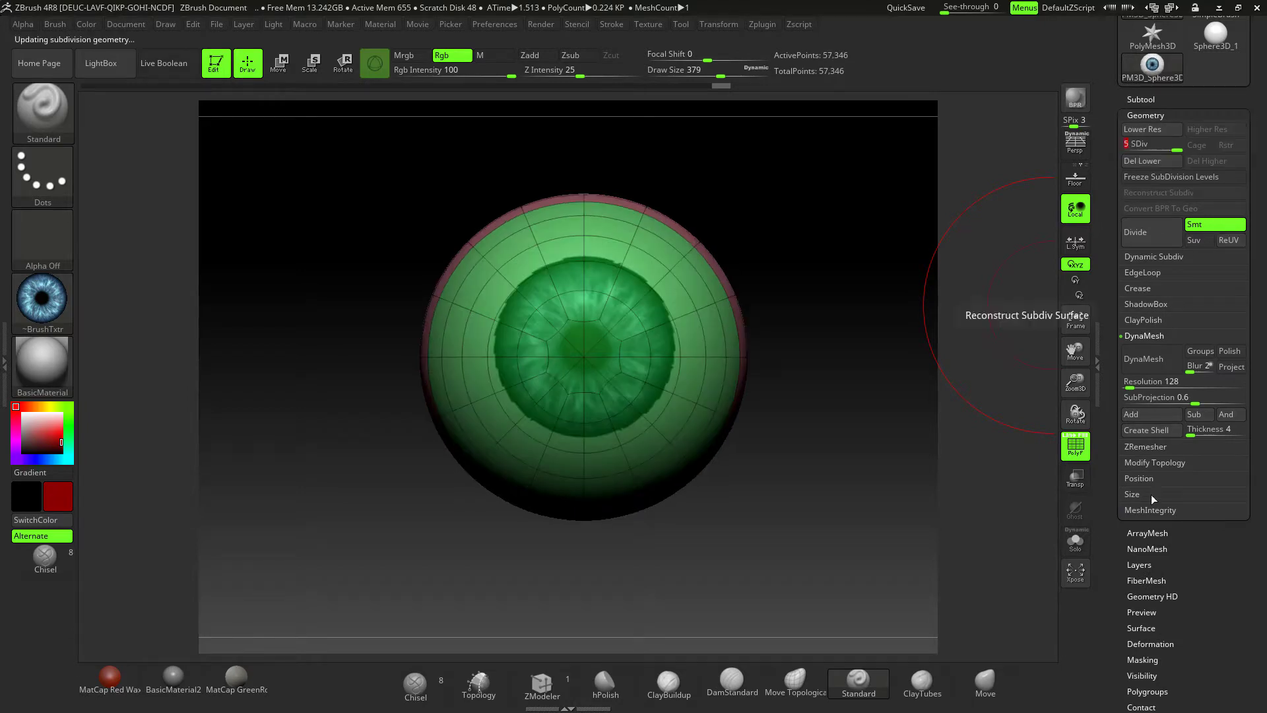
pyautogui.moveTo(1220, 557); pyautogui.dragTo(1221, 468)
pyautogui.click(1078, 453)
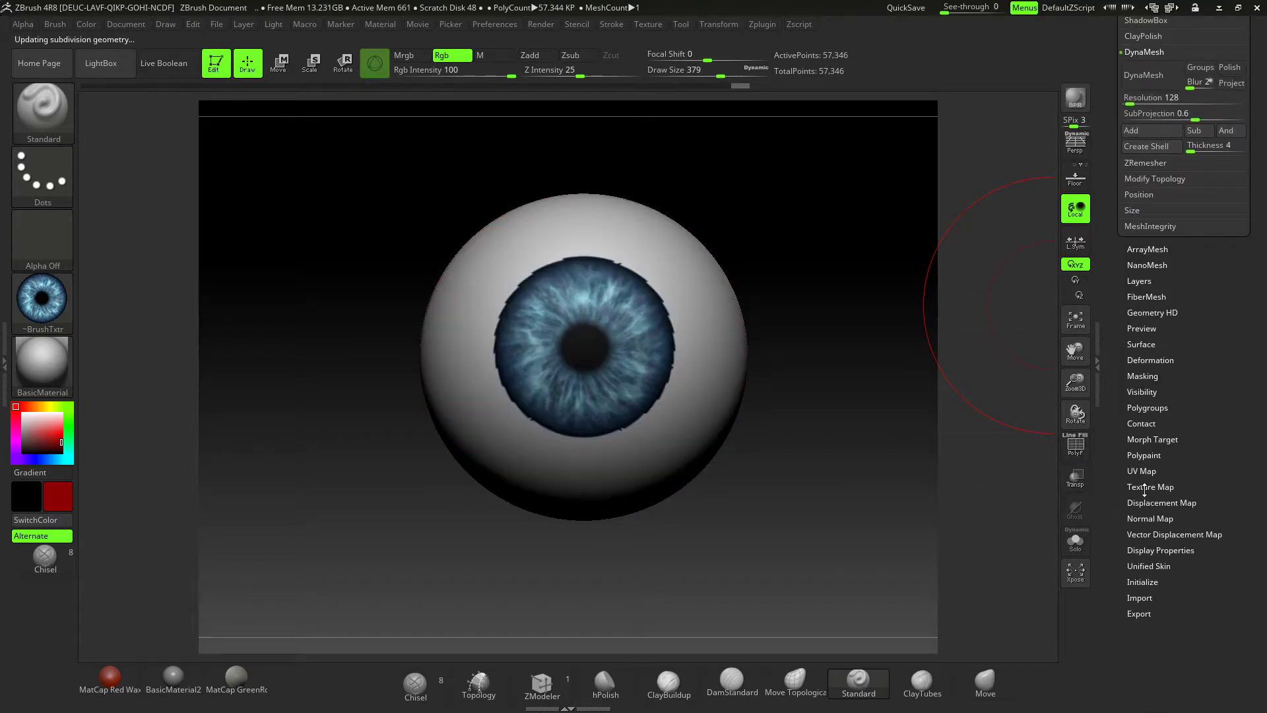
# - Create a texture map for the sphere from its polypaint and clone it into the texture palette
pyautogui.click(1144, 488)
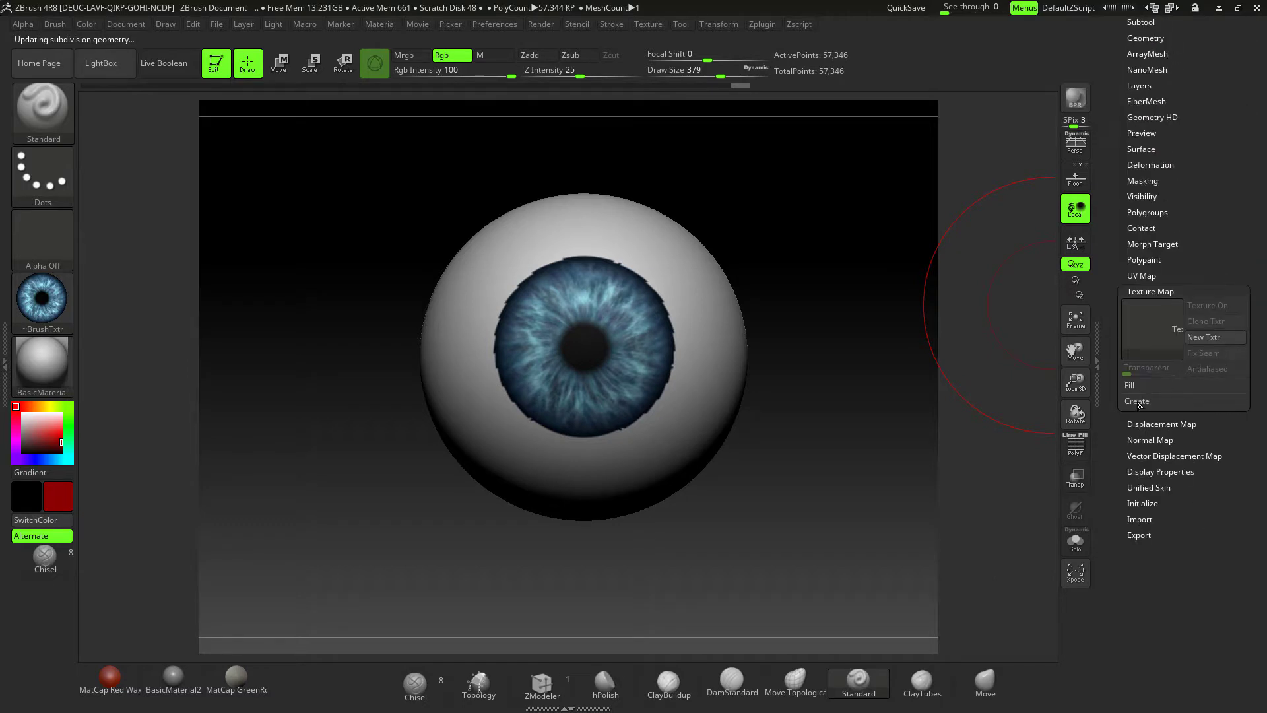
pyautogui.click(1136, 401)
pyautogui.click(1160, 426)
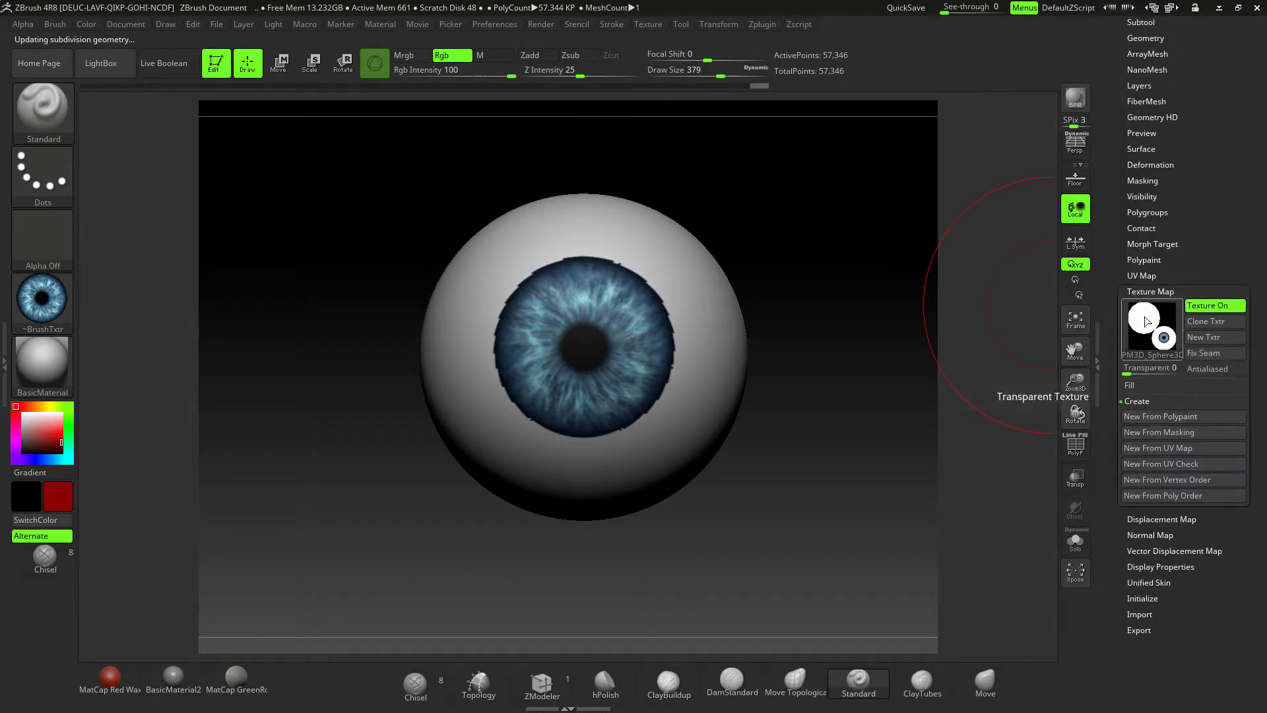
pyautogui.moveTo(1150, 342)
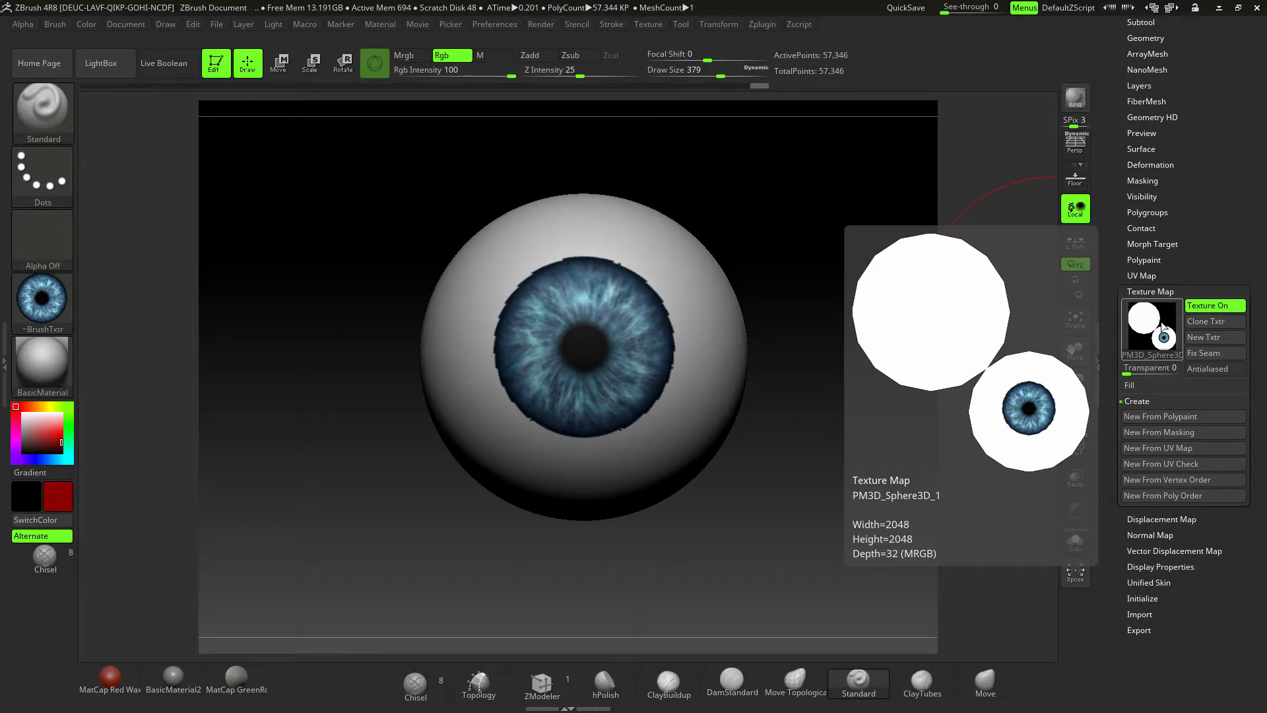
pyautogui.click(1205, 321)
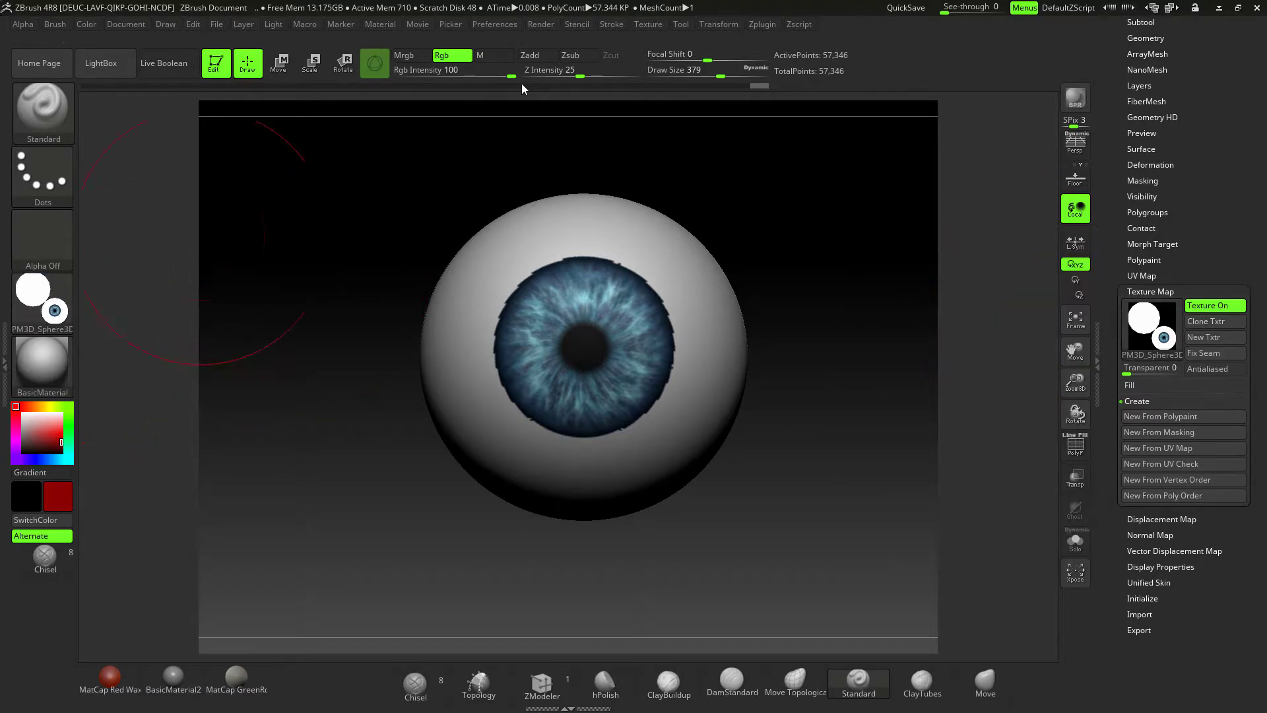
# - Export the cloned texture to the desktop as the Photoshop file eye.psd and switch to the desktop
pyautogui.click(644, 25)
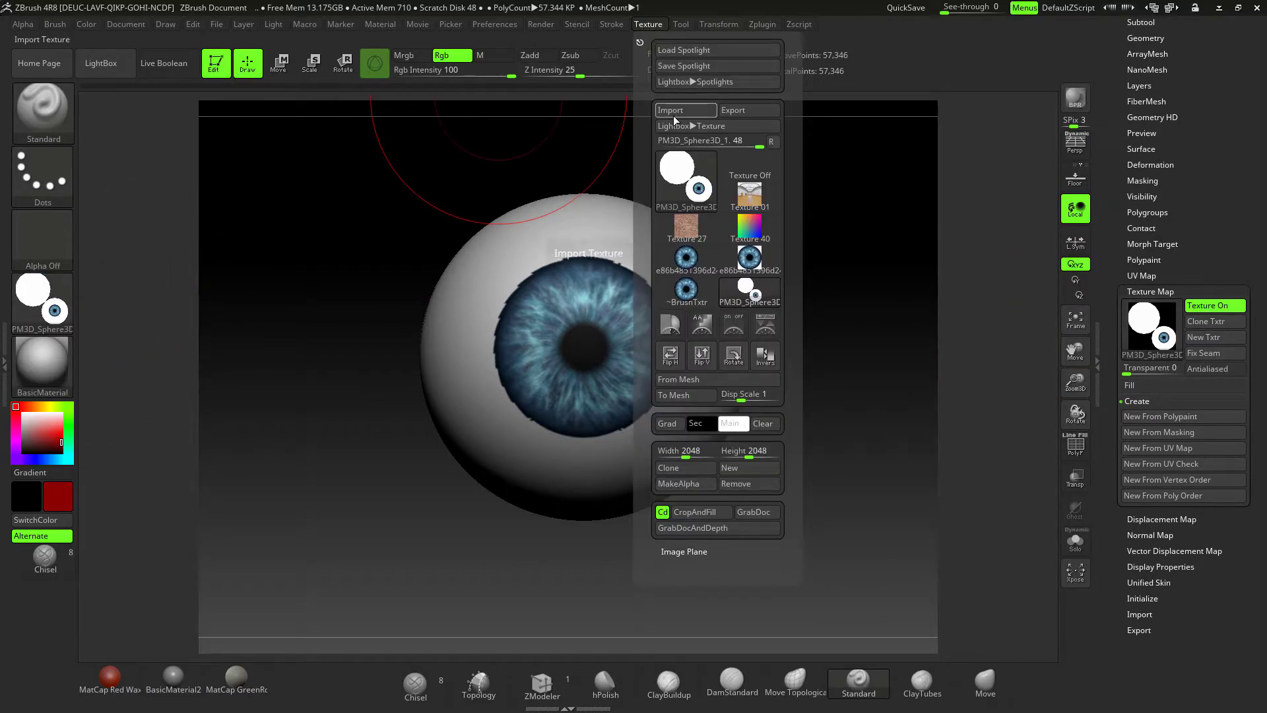
pyautogui.click(734, 112)
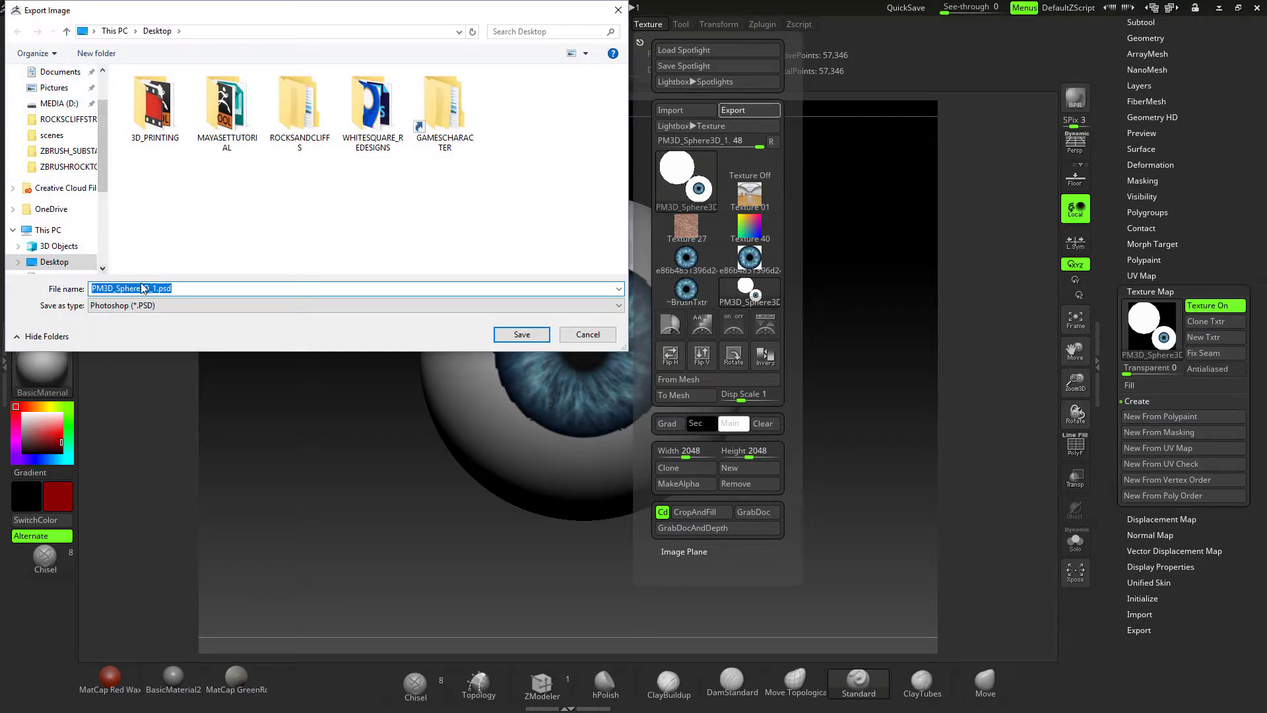
pyautogui.moveTo(157, 287); pyautogui.dragTo(83, 287)
pyautogui.write('eyeball')
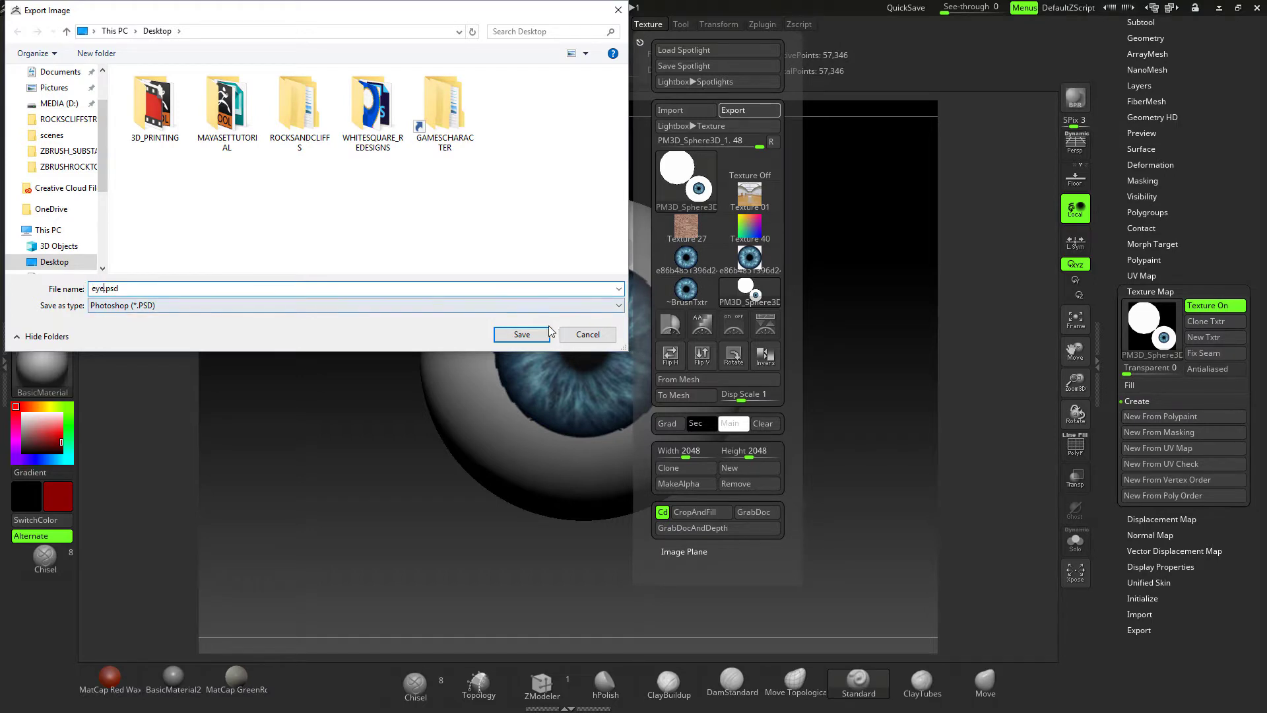
pyautogui.click(522, 335)
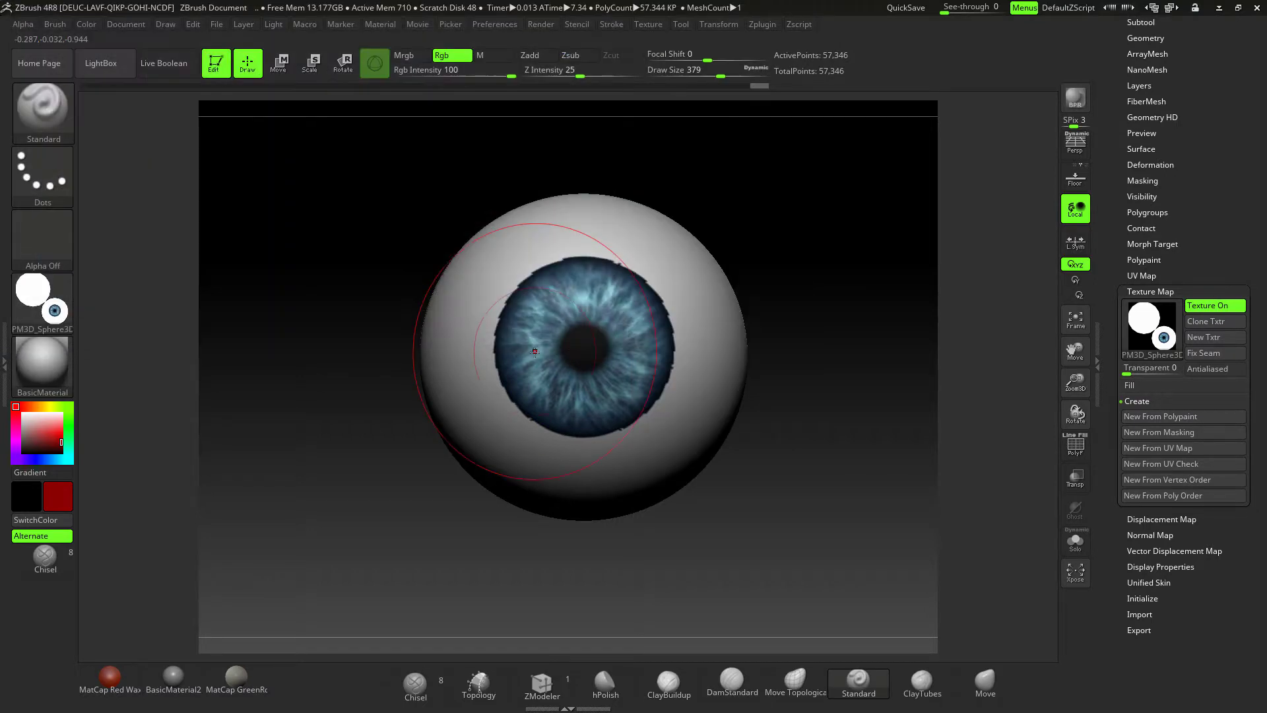
pyautogui.click(1219, 7)
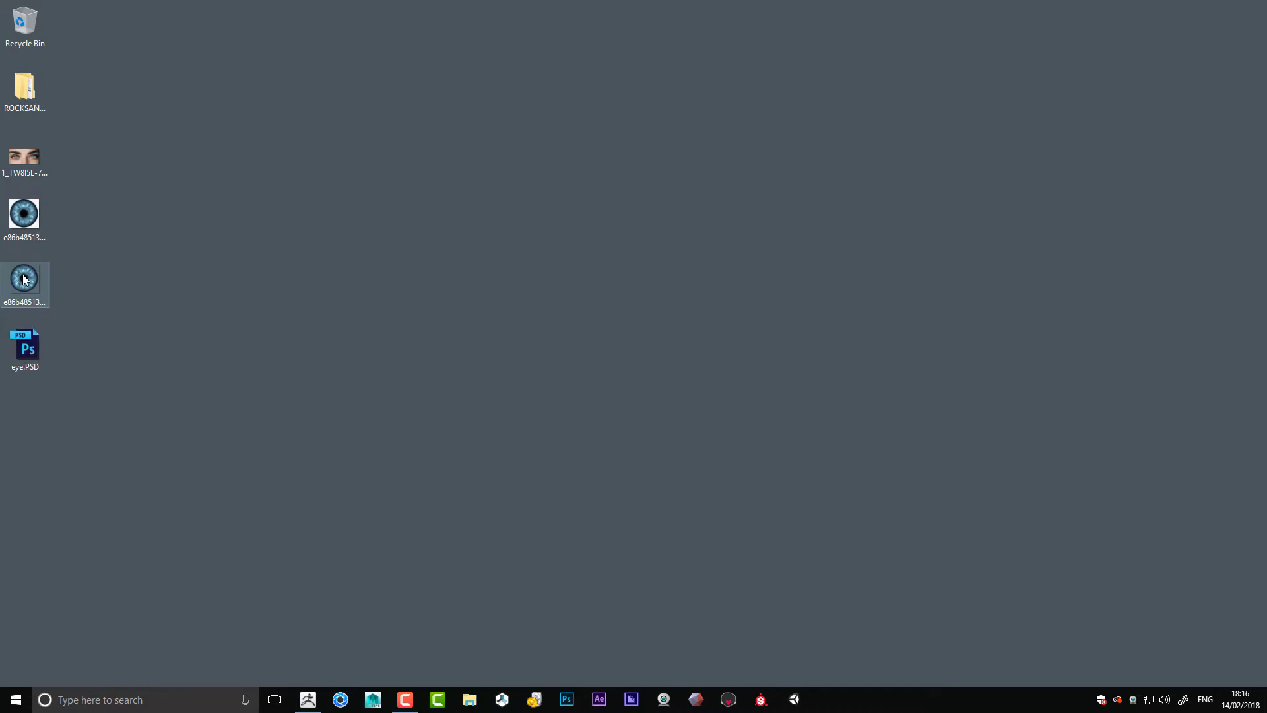
# - Open the exported eye.PSD from the desktop in Photoshop, along with the transparent iris PNG stored there
pyautogui.click(25, 348)
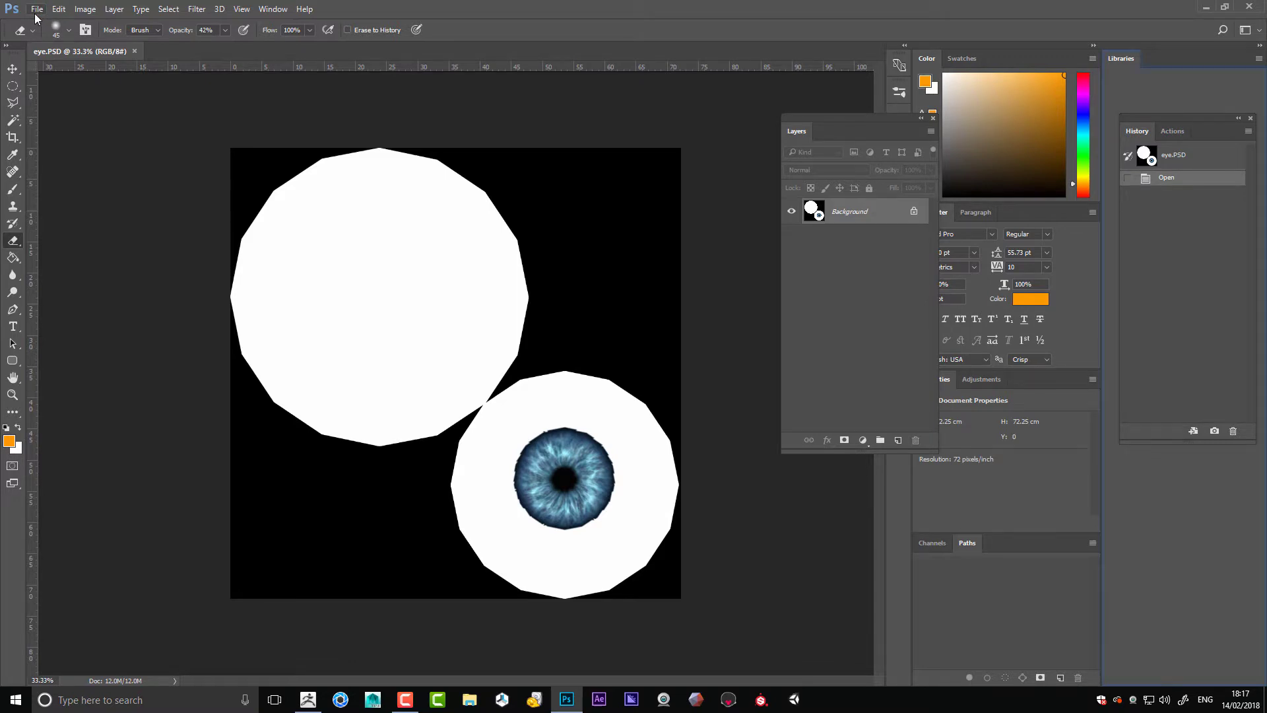
pyautogui.click(36, 11)
pyautogui.click(40, 36)
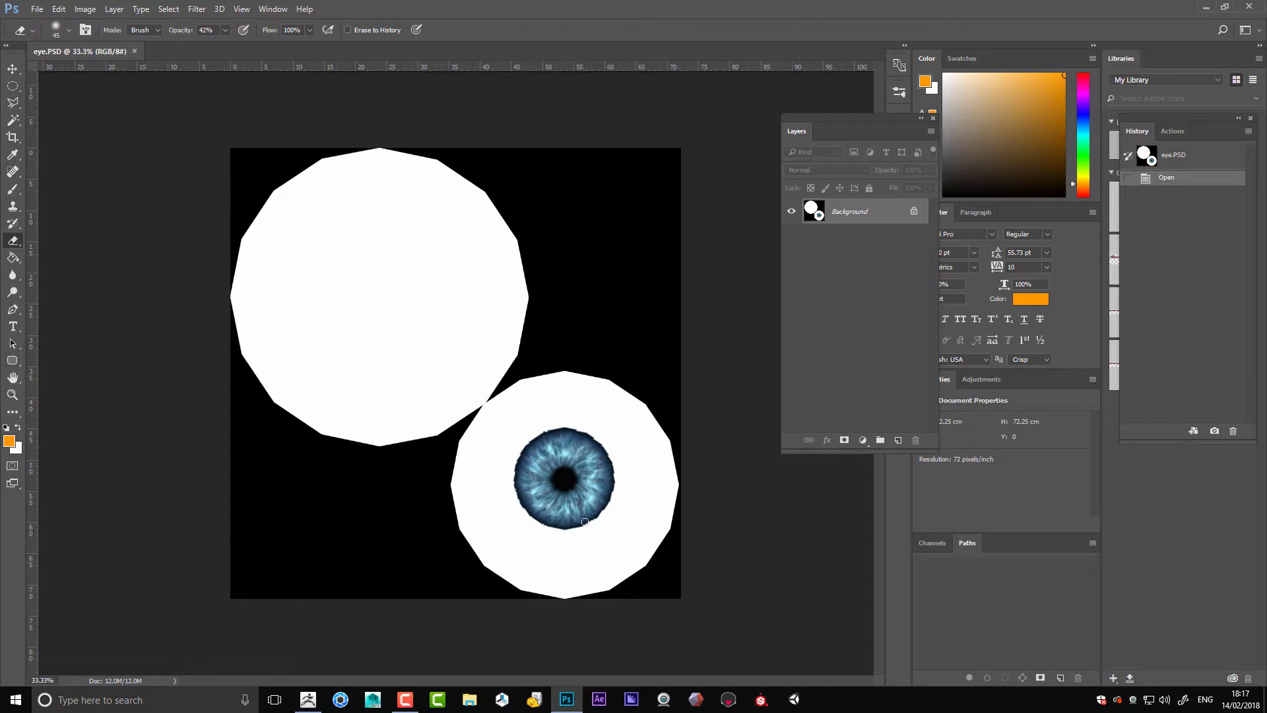
pyautogui.click(37, 10)
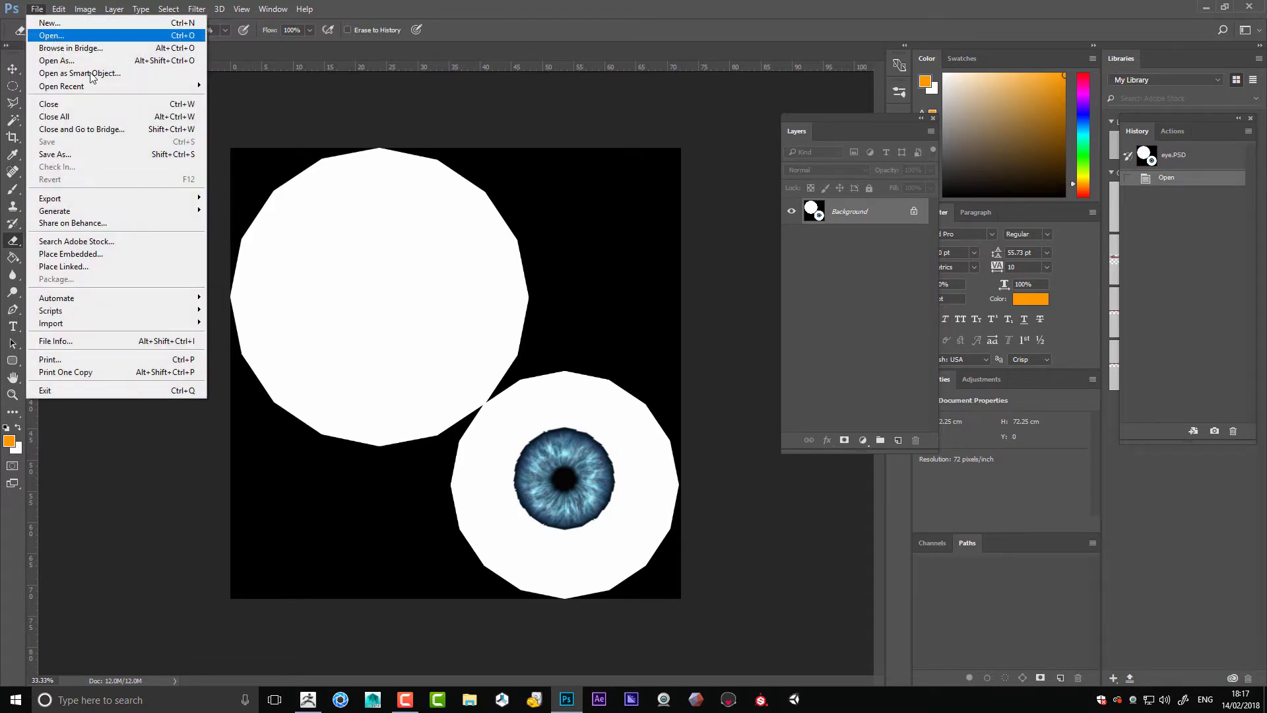
pyautogui.click(51, 31)
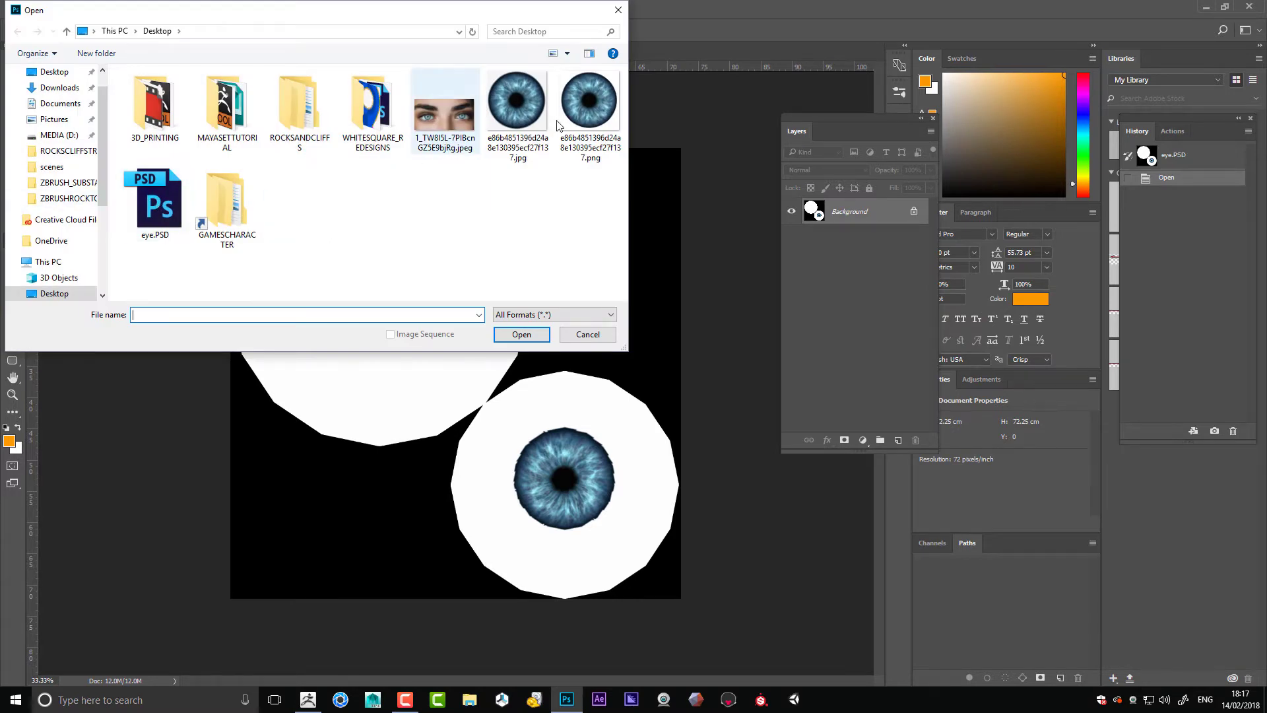
pyautogui.click(585, 116)
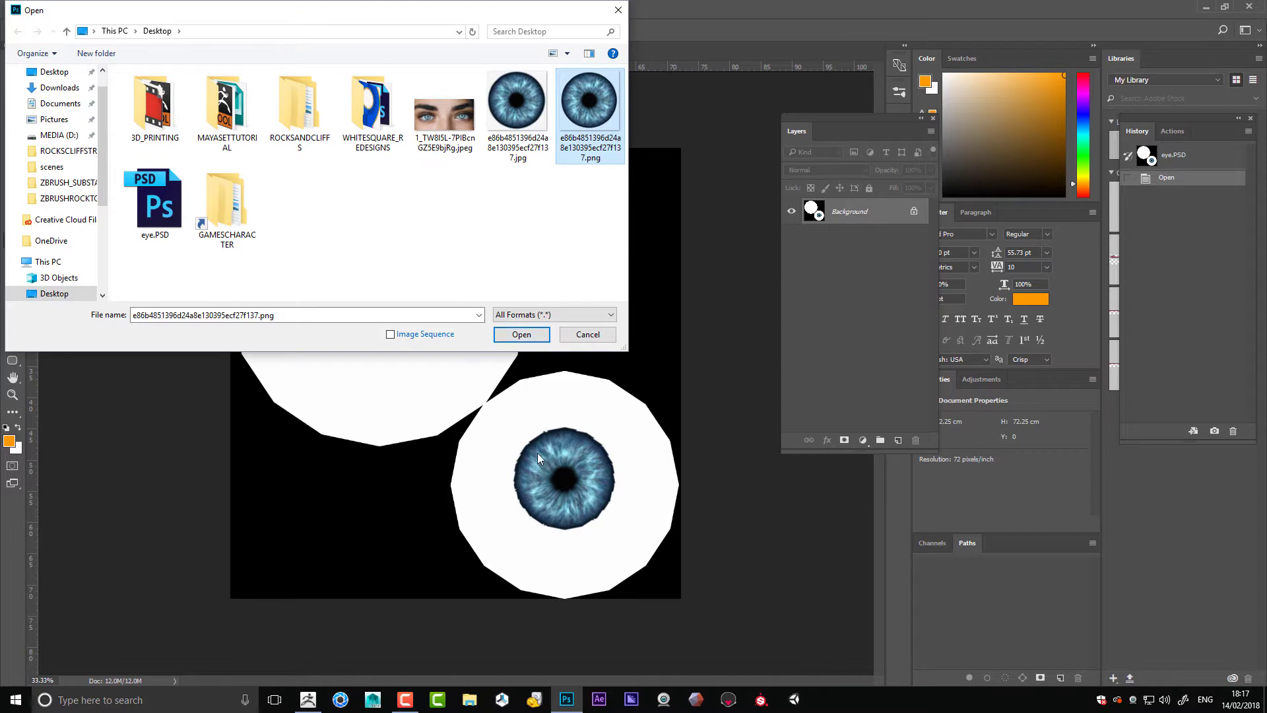
pyautogui.click(518, 341)
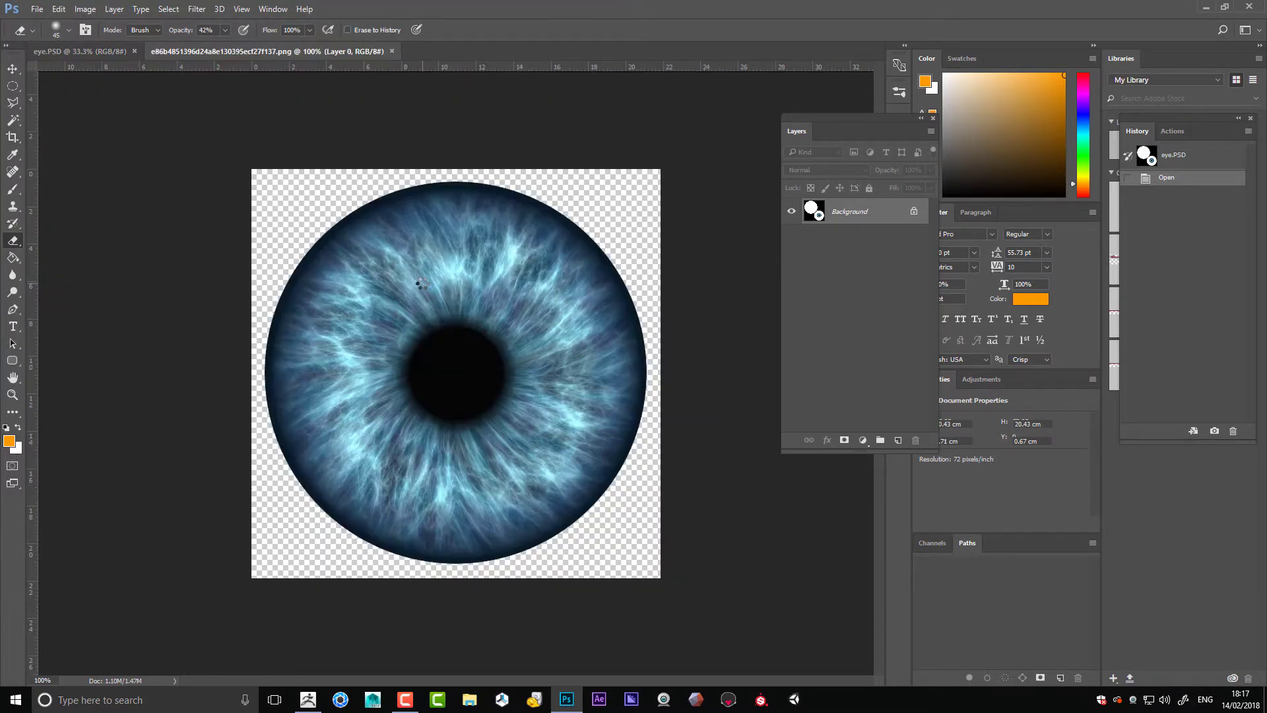
# - Cut the entire iris image out of the PNG document and paste it into eye.PSD as a new layer
pyautogui.hotkey('ctrl', 'a')
pyautogui.hotkey('ctrl', 'x')
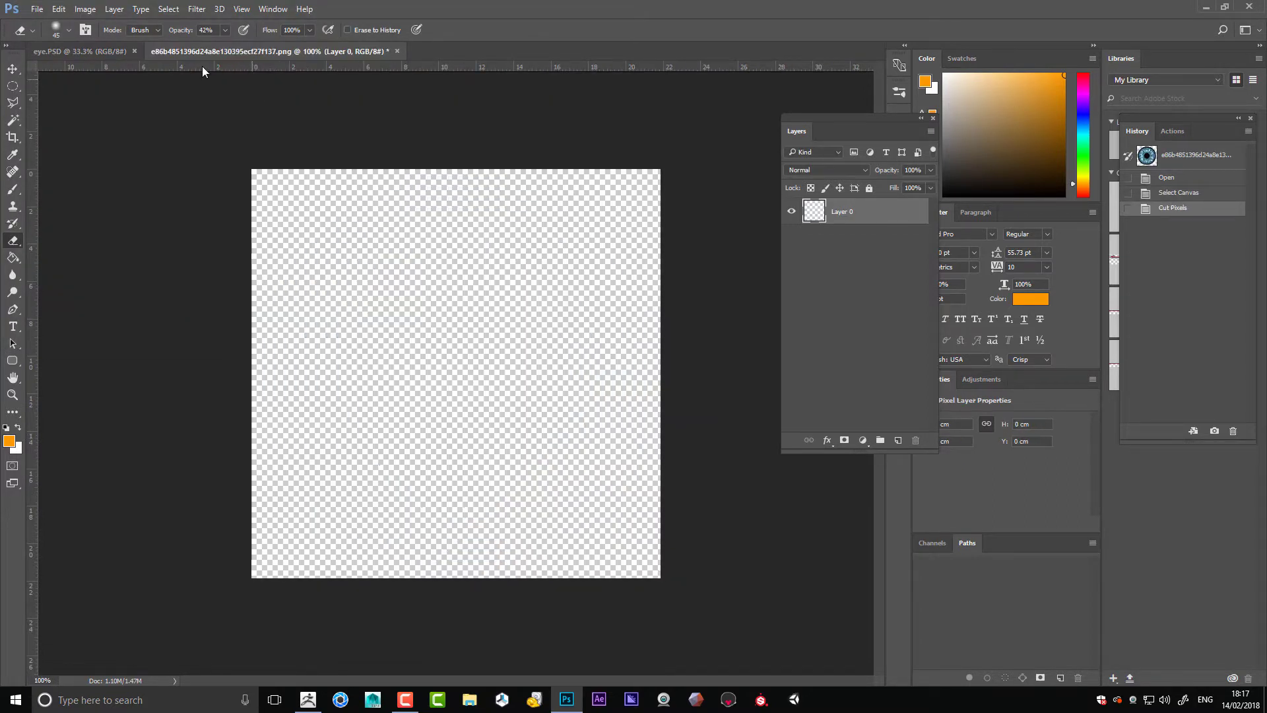
pyautogui.click(108, 51)
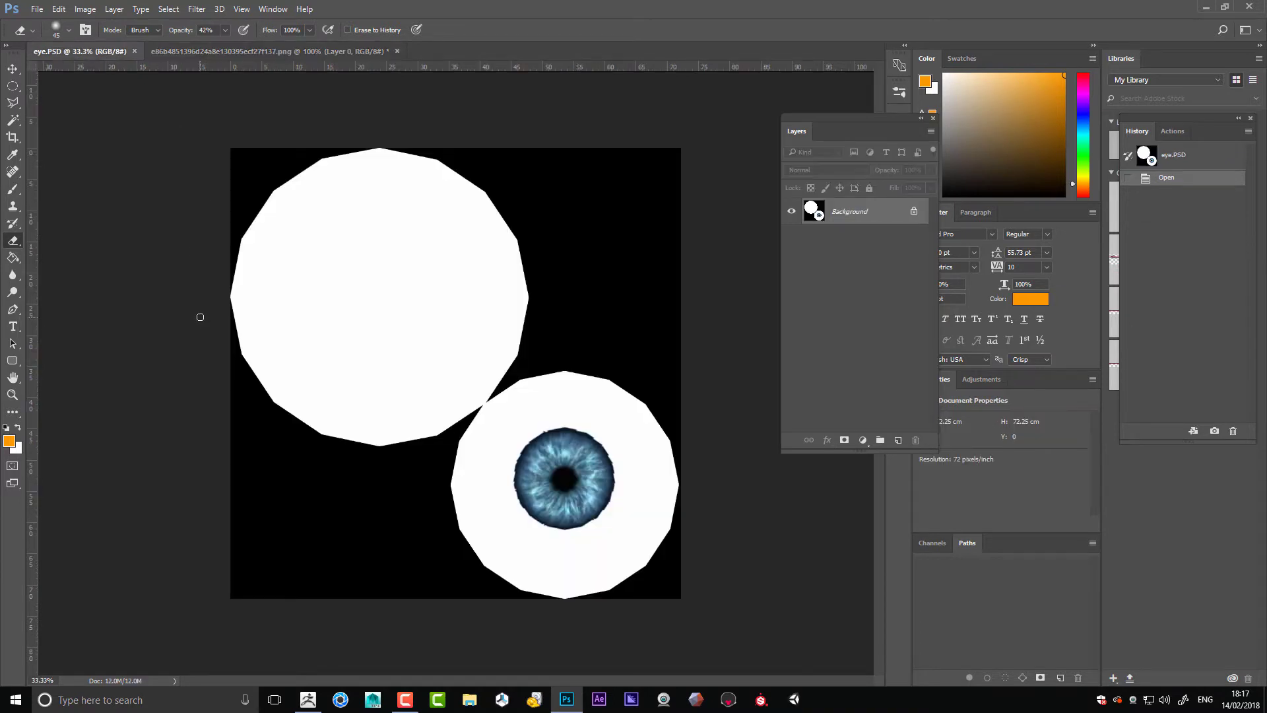
pyautogui.hotkey('ctrl', 'v')
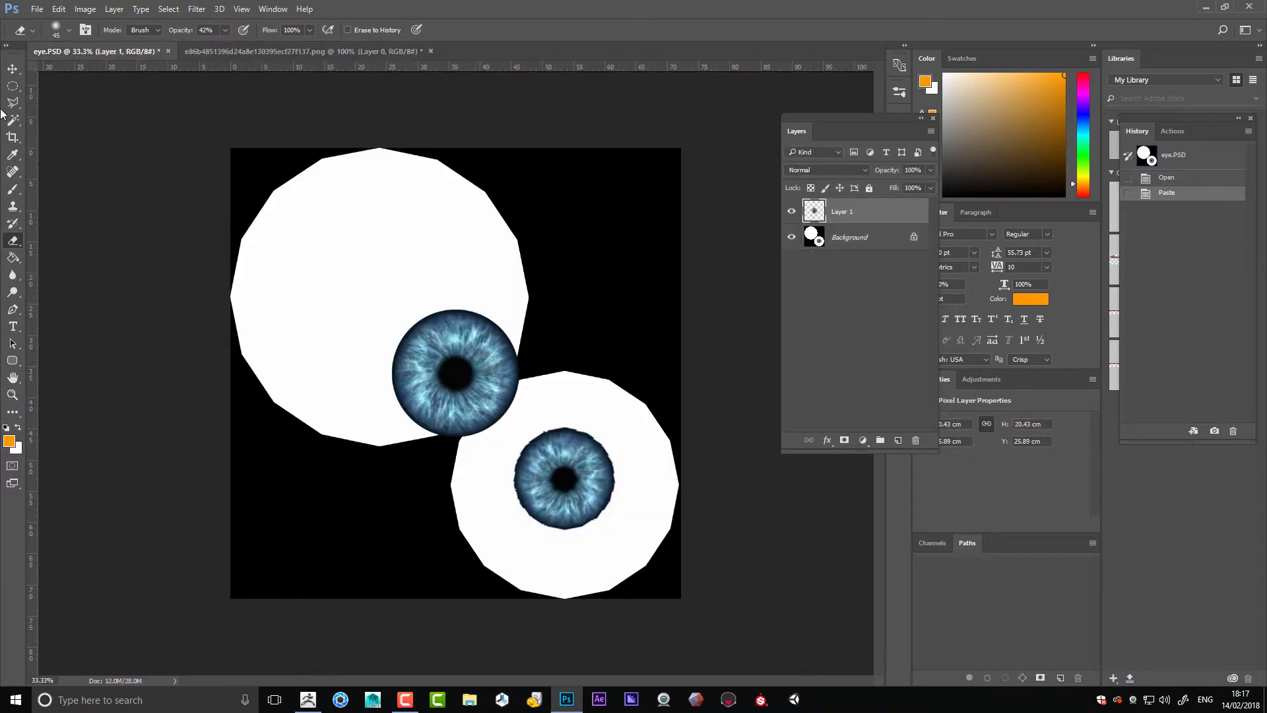
# - Move the pasted iris over the existing iris on the lower UV island and merge it into the Background layer
pyautogui.click(12, 69)
pyautogui.moveTo(452, 376); pyautogui.dragTo(572, 489)
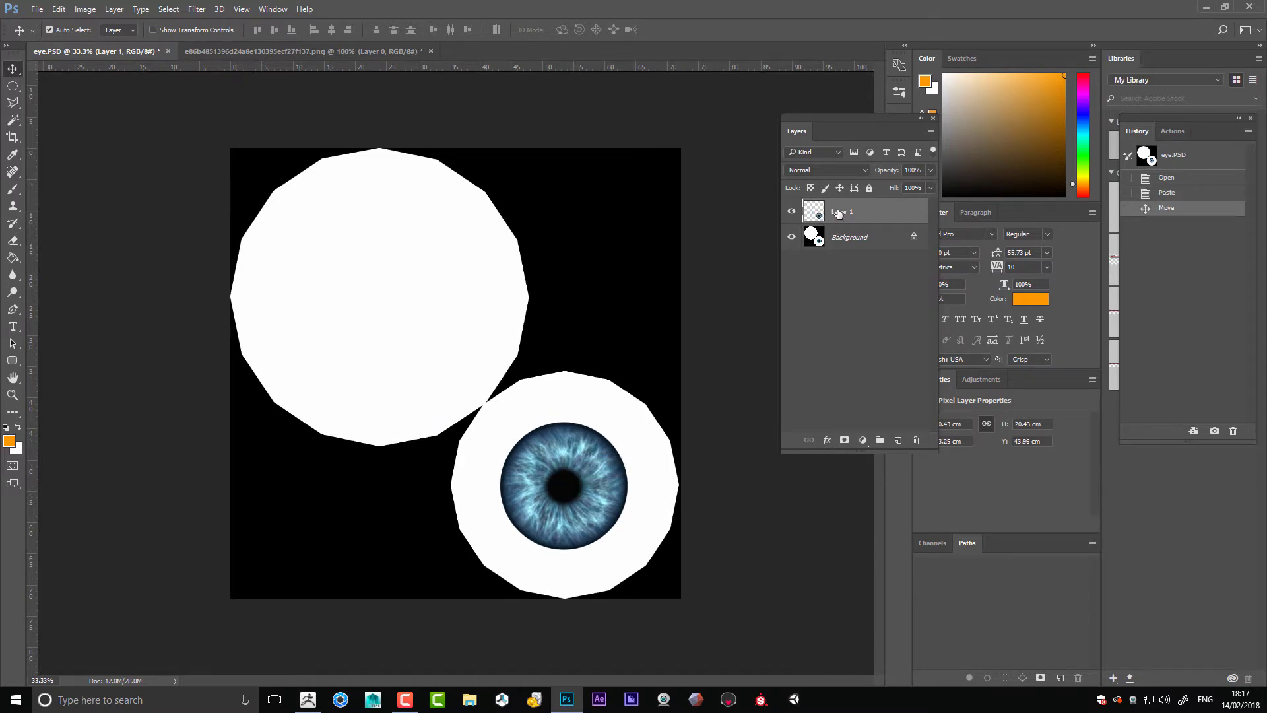
pyautogui.hotkey('ctrl', 'e')
pyautogui.click(49, 29)
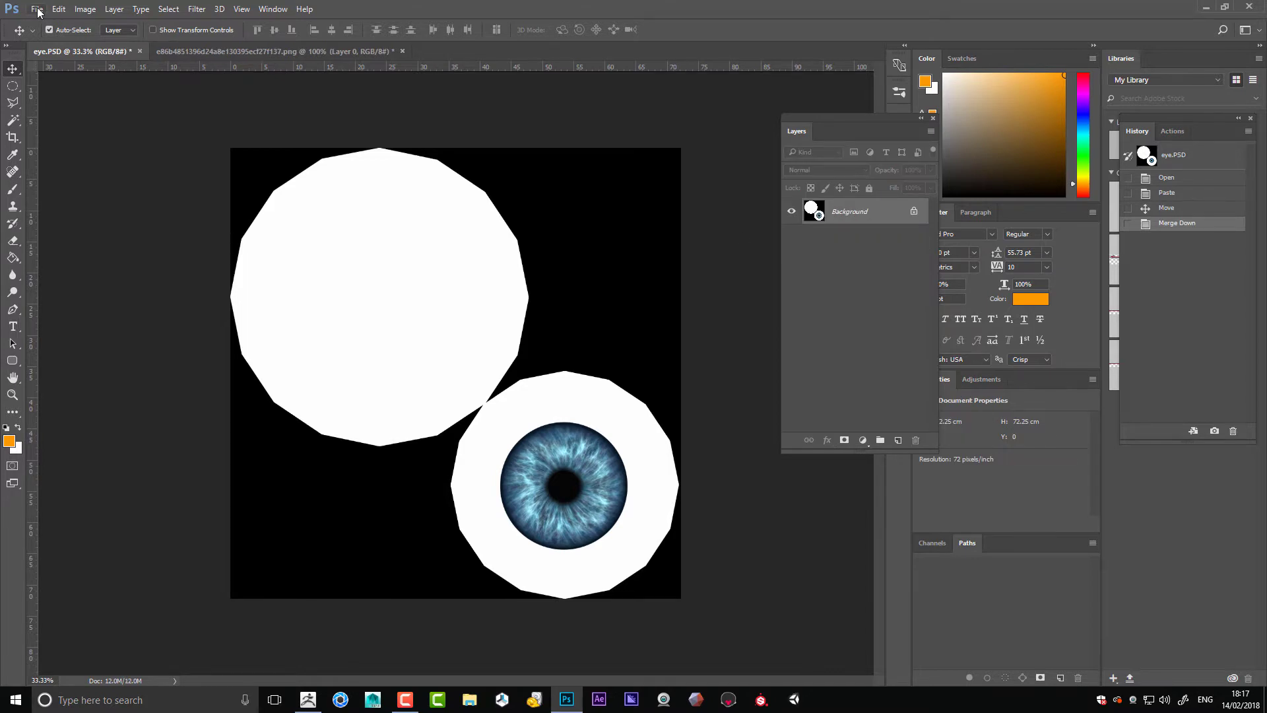
# - Save the edited texture to the desktop as the JPEG file eye.jpg with maximum quality 12
pyautogui.click(37, 10)
pyautogui.click(73, 153)
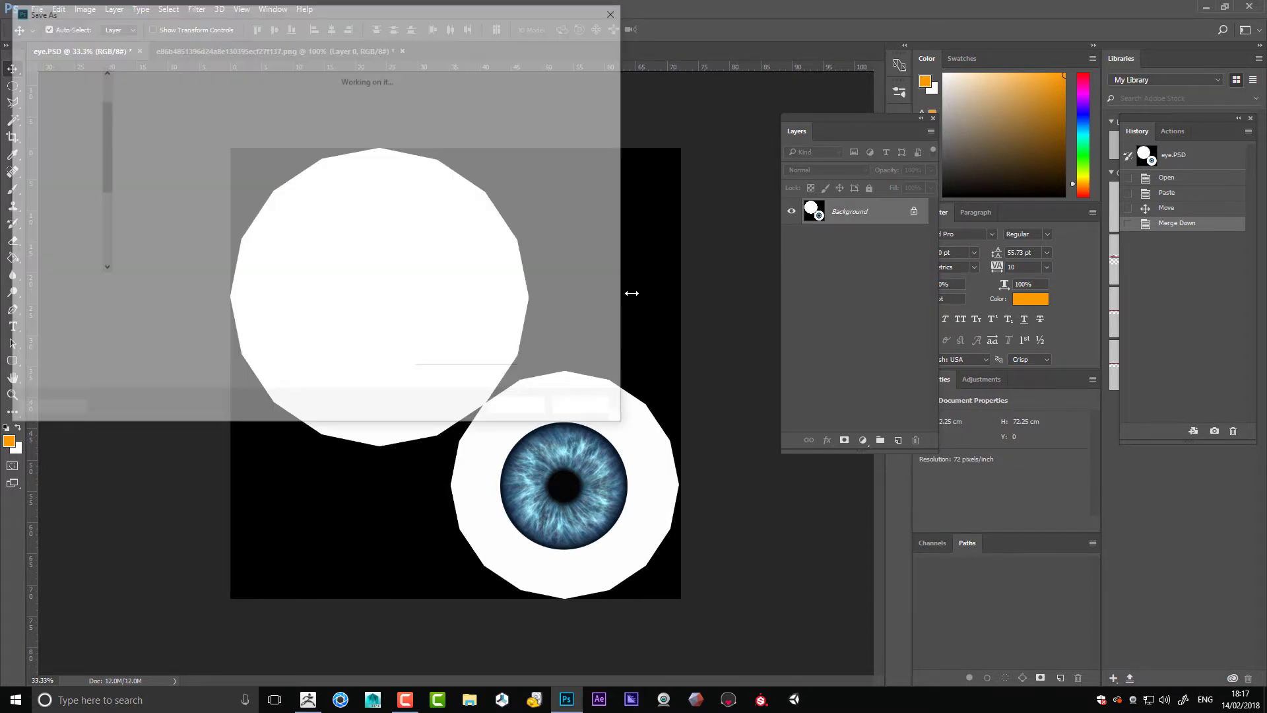
pyautogui.click(123, 305)
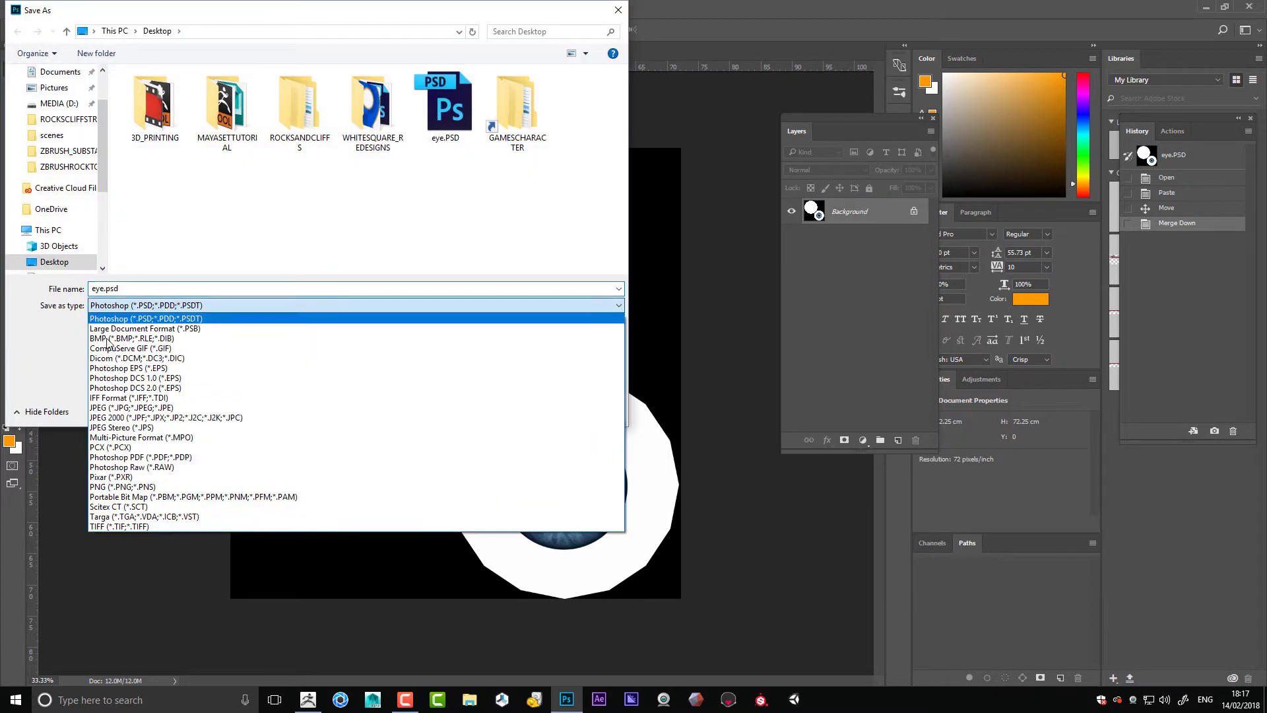
pyautogui.click(138, 407)
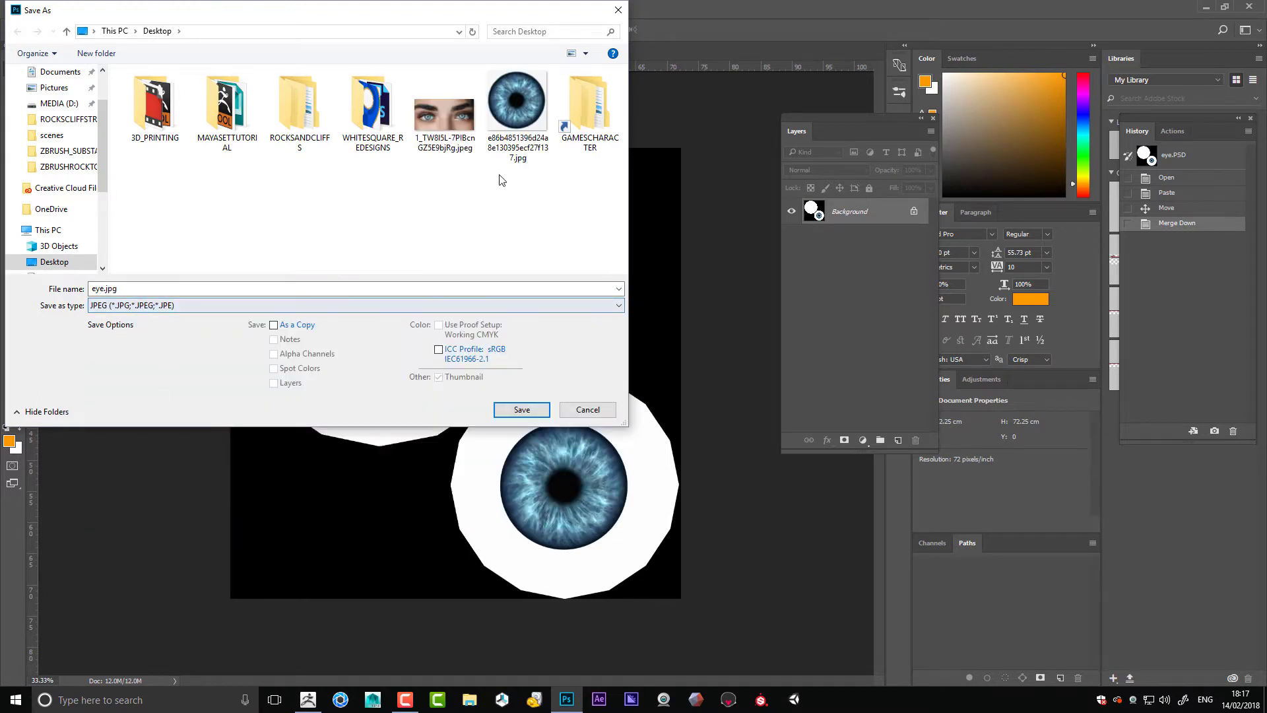
pyautogui.click(501, 415)
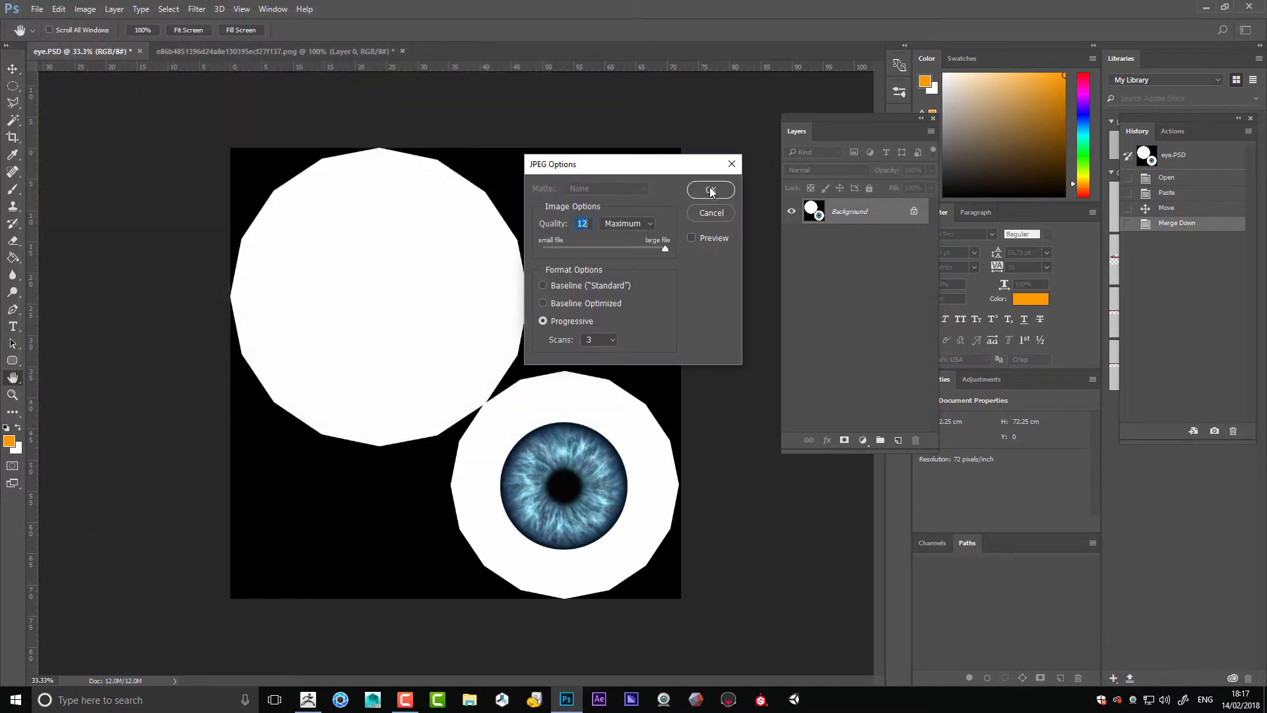
pyautogui.click(711, 191)
# - Switch to ZBrush, import eye.jpg into the texture palette, and assign it as the sphere's texture map
pyautogui.click(308, 700)
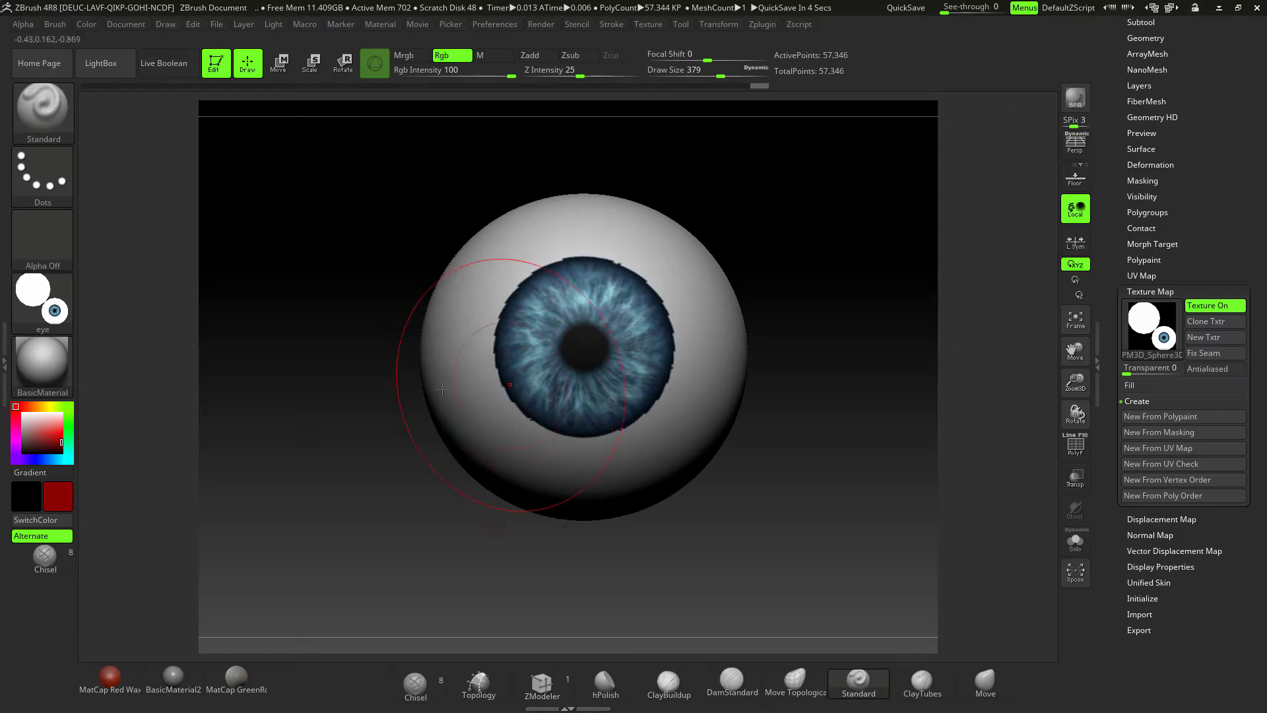
pyautogui.click(1152, 321)
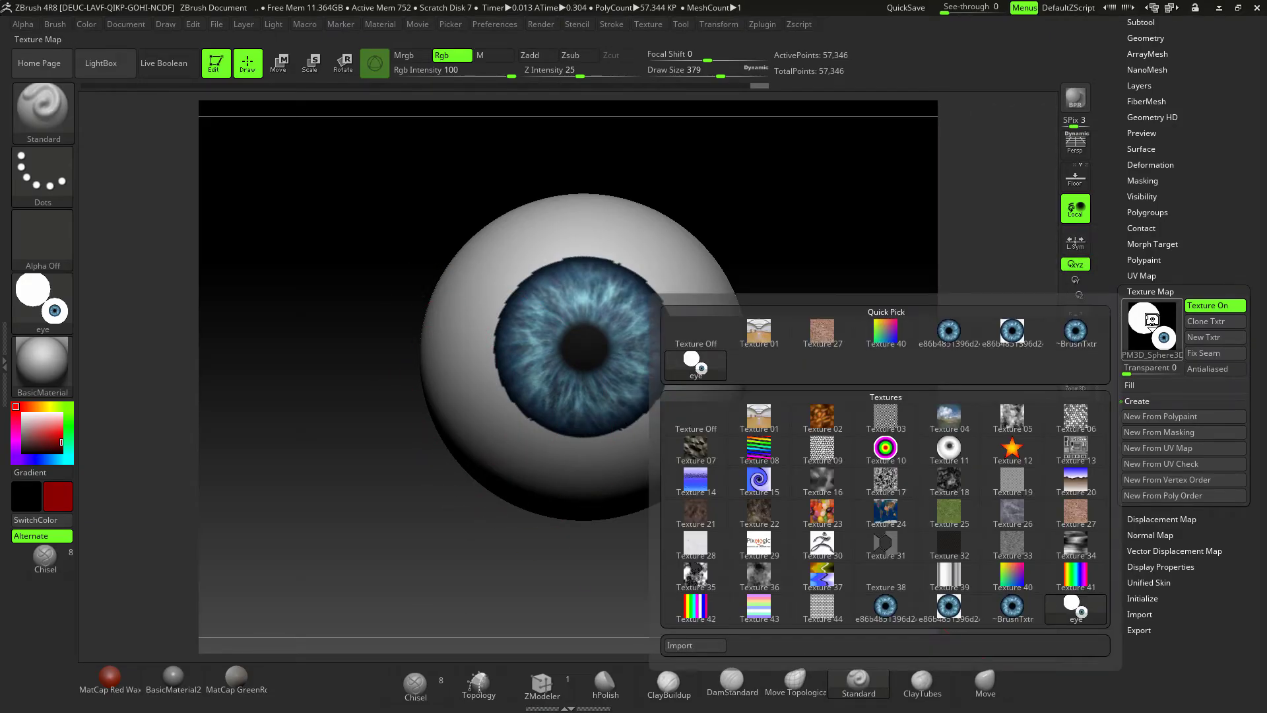
pyautogui.click(640, 24)
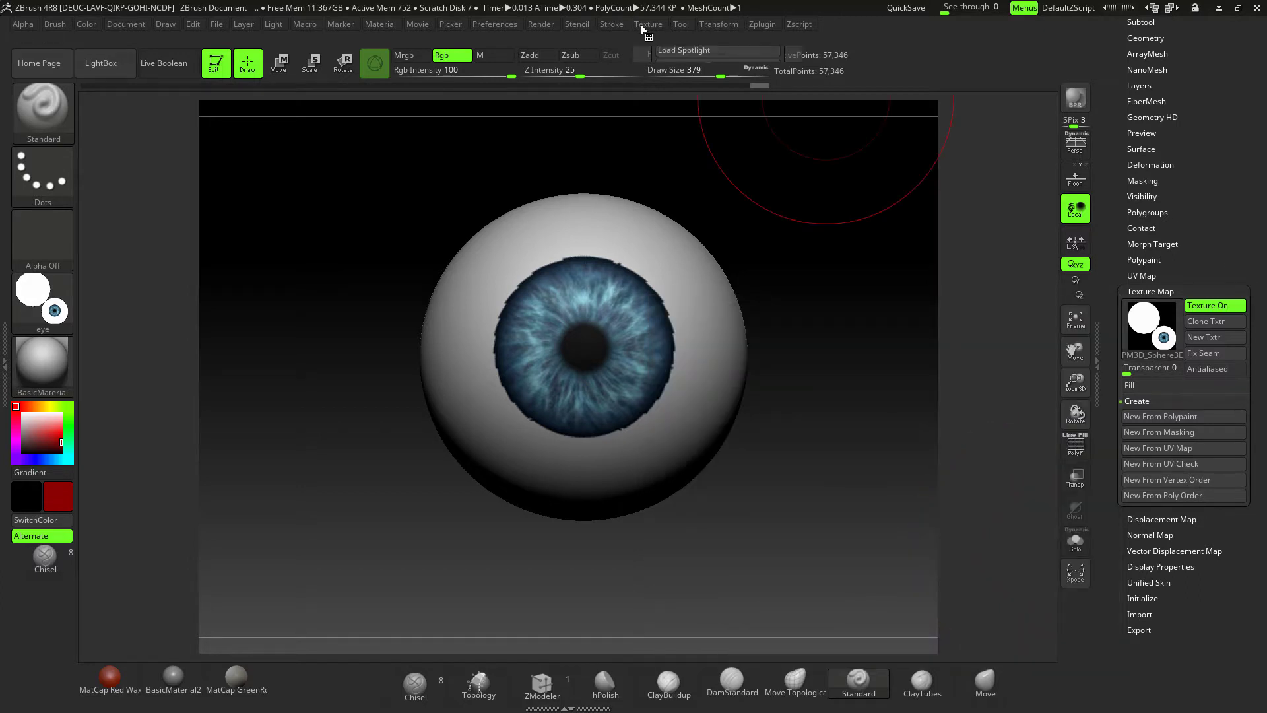
pyautogui.click(681, 110)
pyautogui.doubleClick(590, 106)
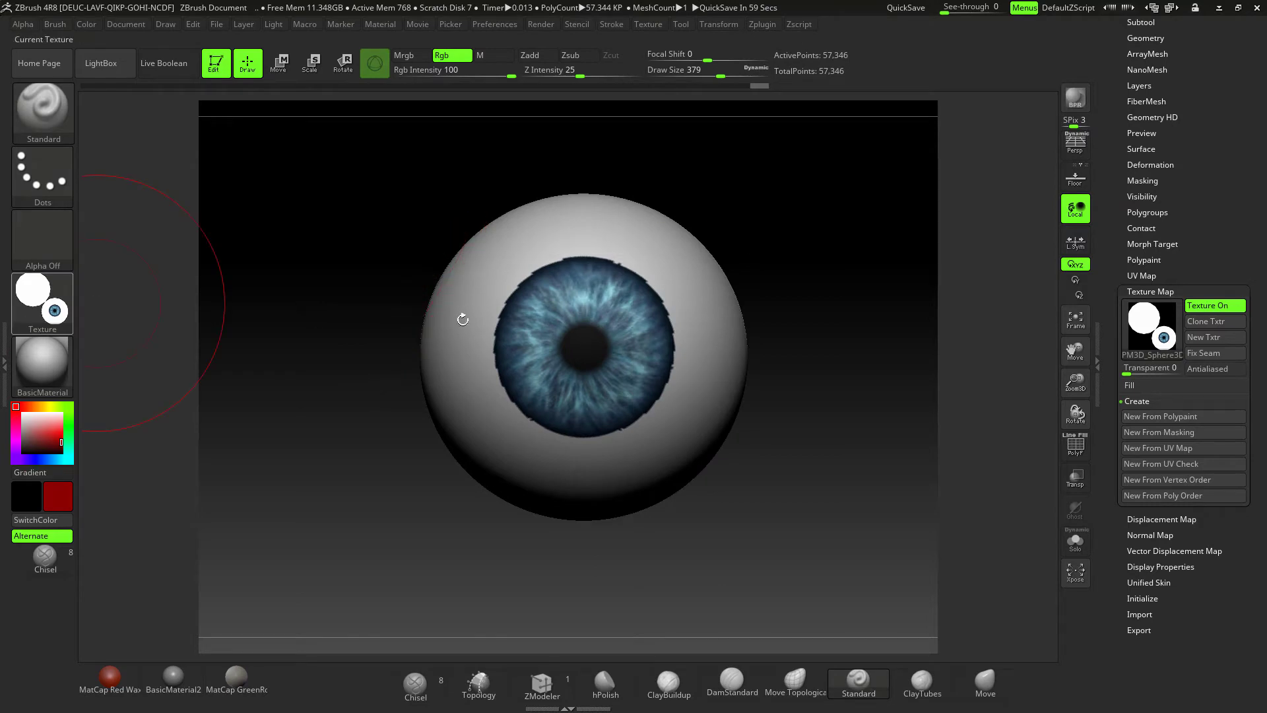
pyautogui.click(1149, 321)
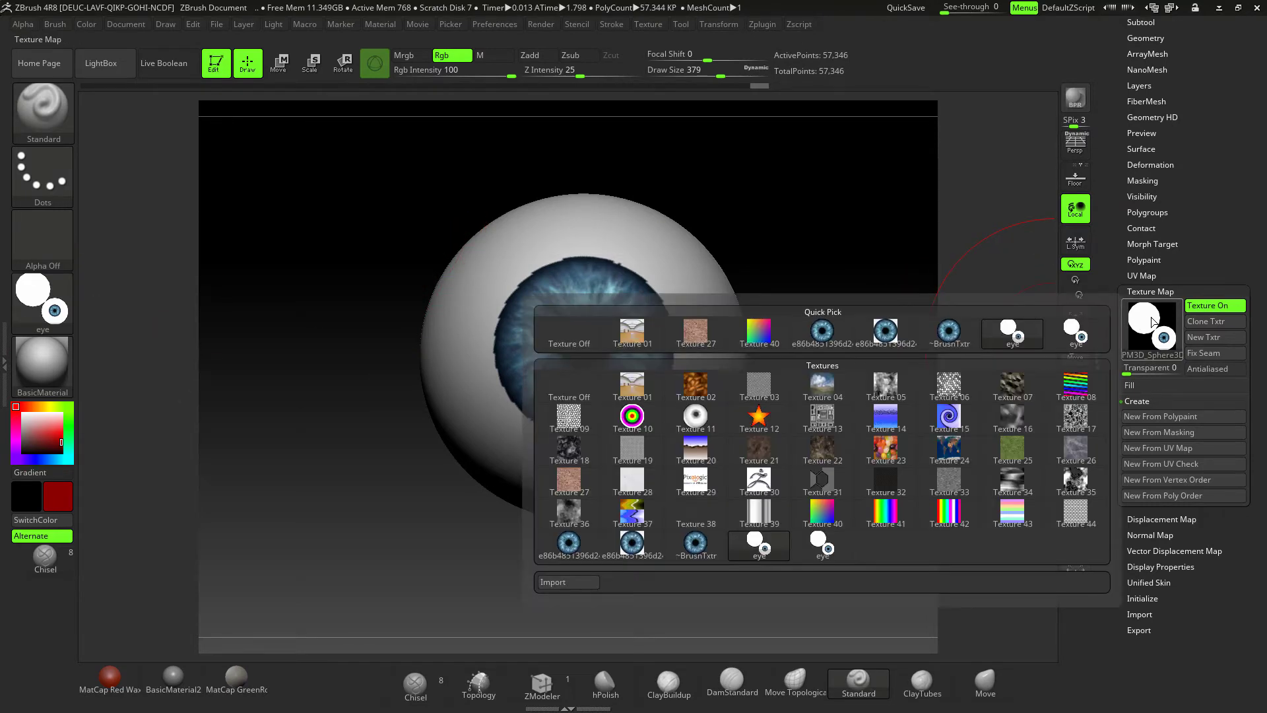
pyautogui.click(1076, 333)
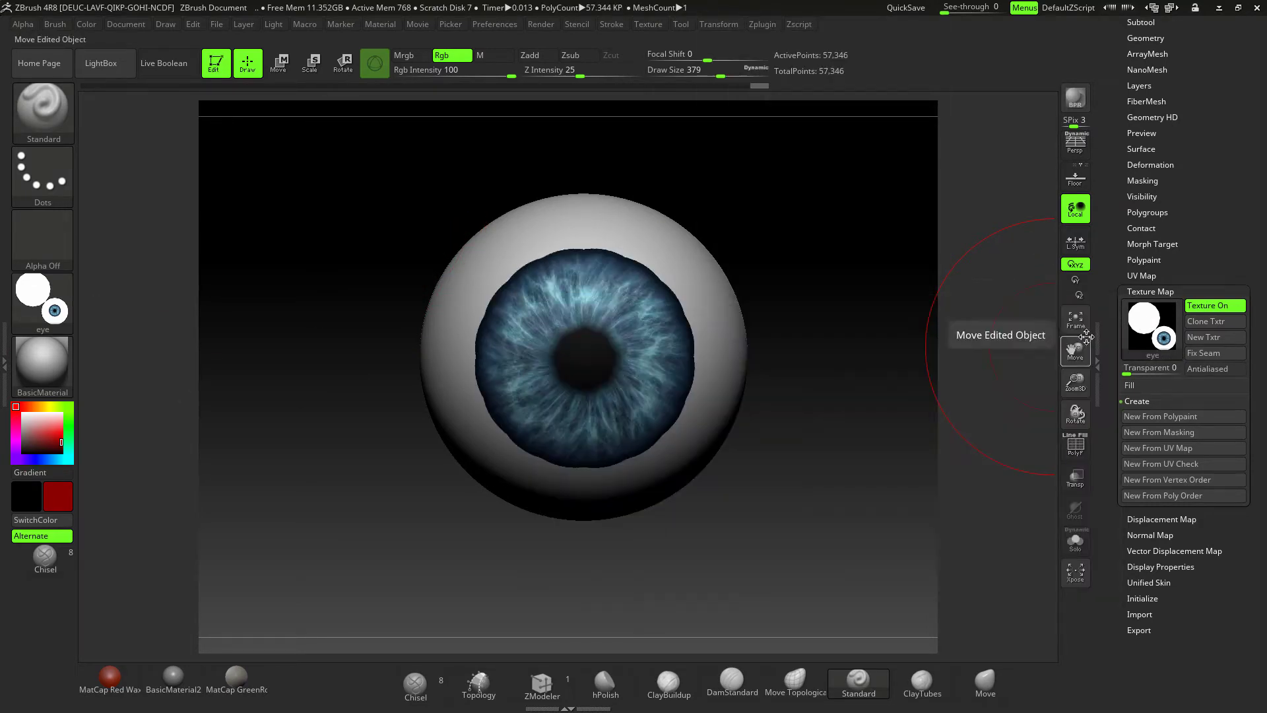
# - Enable smooth UVs (Suv) in the sphere's geometry settings and recalculate its UVs to round off the iris edge
pyautogui.moveTo(863, 430)
pyautogui.mouseDown()
pyautogui.moveTo(872, 413)
pyautogui.moveTo(887, 434)
pyautogui.moveTo(827, 457)
pyautogui.mouseUp()
pyautogui.moveTo(860, 292)
pyautogui.mouseDown()
pyautogui.moveTo(811, 292)
pyautogui.moveTo(871, 291)
pyautogui.mouseUp()
pyautogui.moveTo(1227, 181); pyautogui.dragTo(1224, 234)
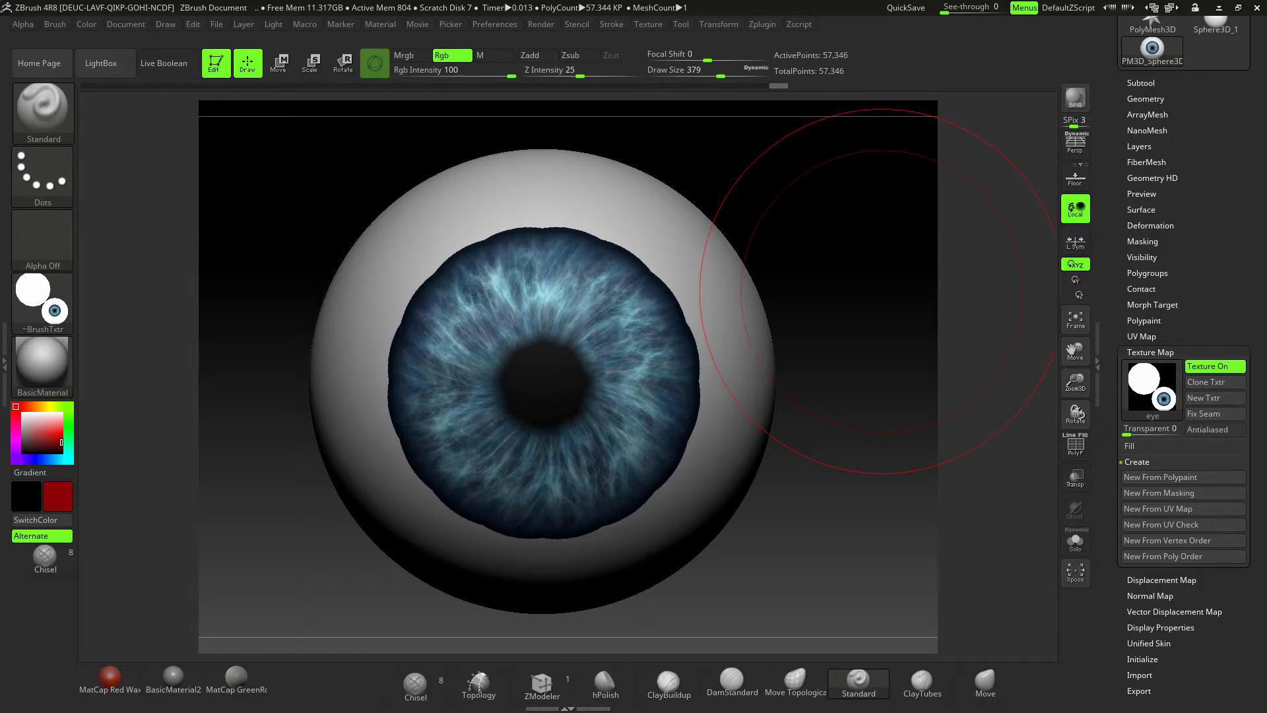
pyautogui.moveTo(1227, 312)
pyautogui.mouseDown()
pyautogui.moveTo(1227, 163)
pyautogui.moveTo(1217, 484)
pyautogui.mouseUp()
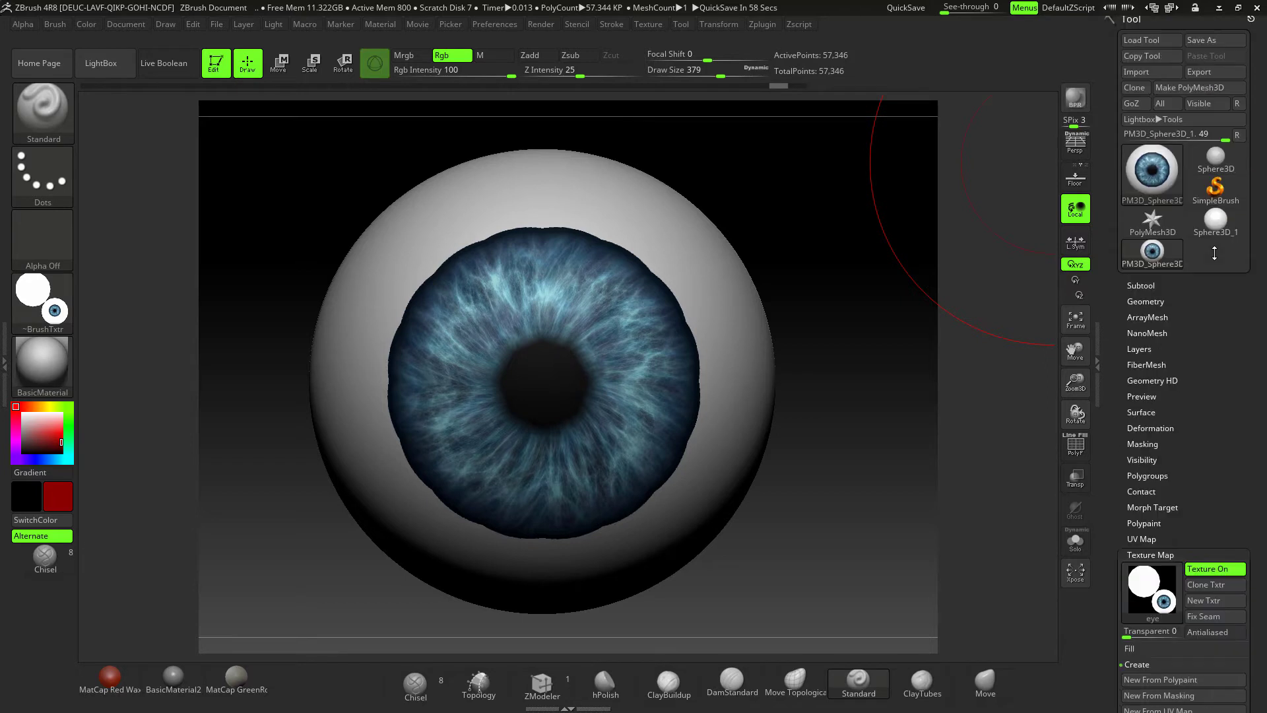
pyautogui.click(1142, 303)
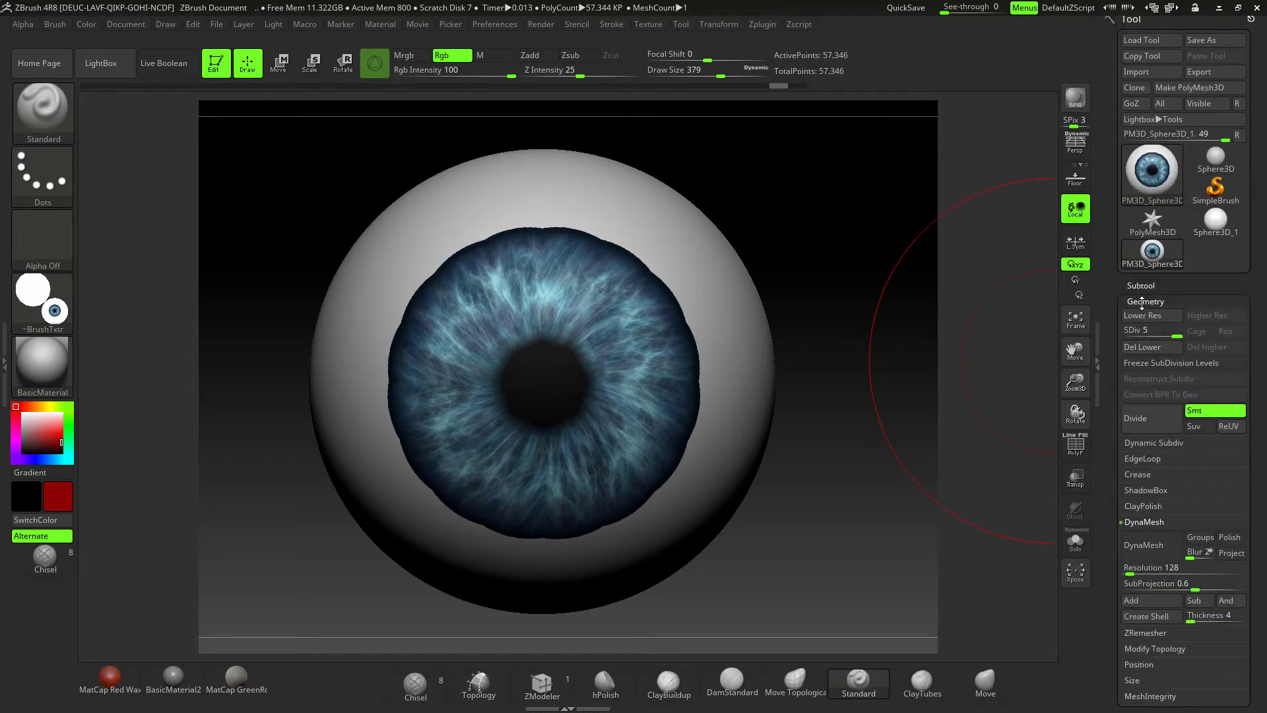
pyautogui.click(1142, 302)
pyautogui.click(1142, 285)
pyautogui.click(1143, 286)
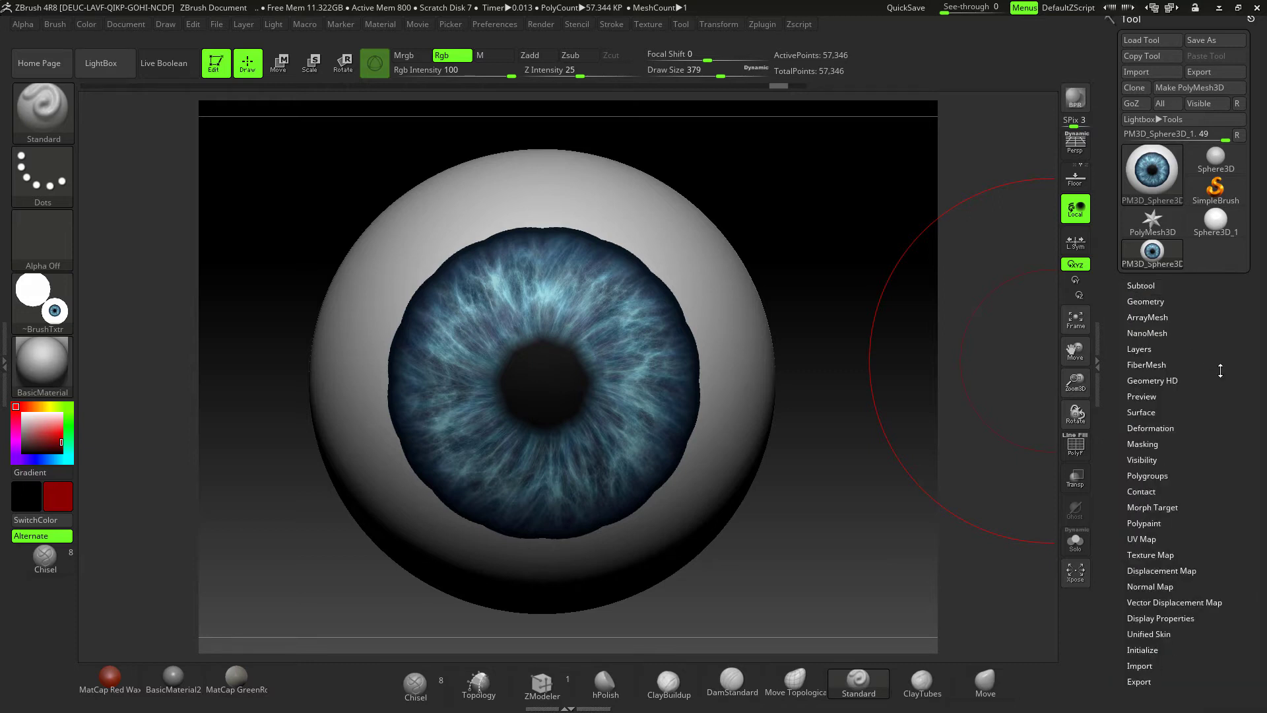
pyautogui.scroll(-1, 1162, 396)
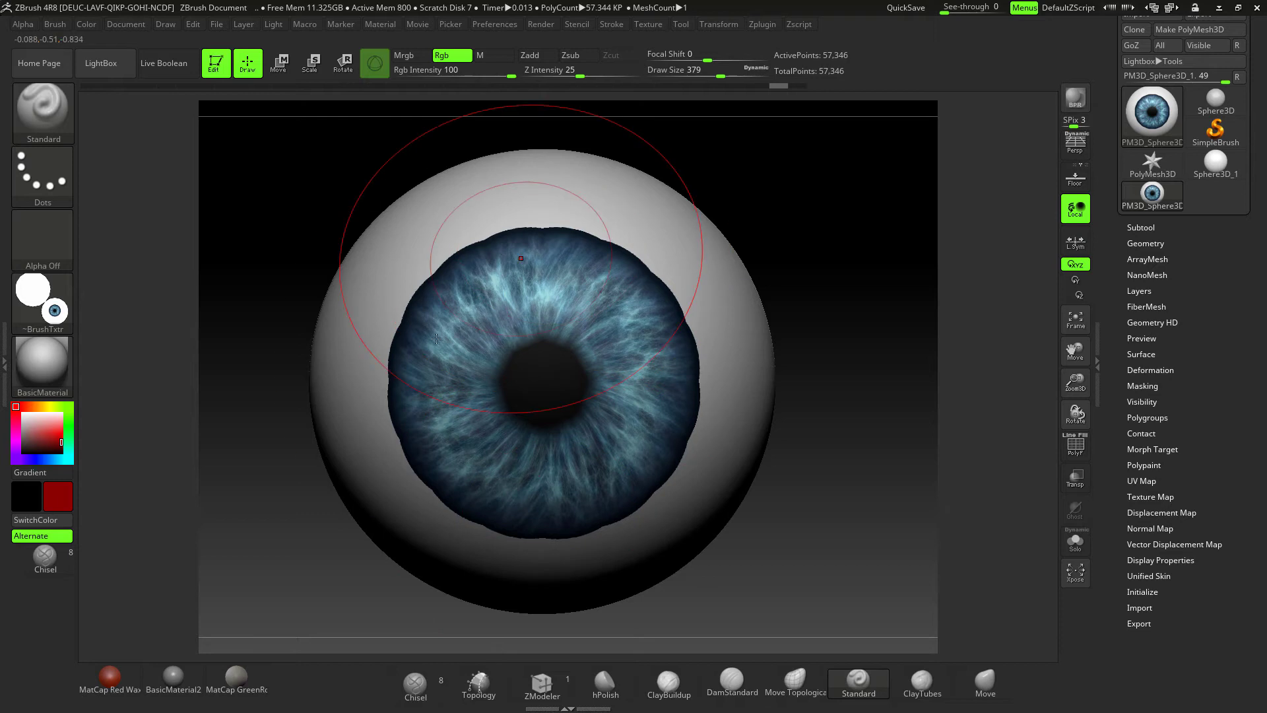
pyautogui.click(1145, 244)
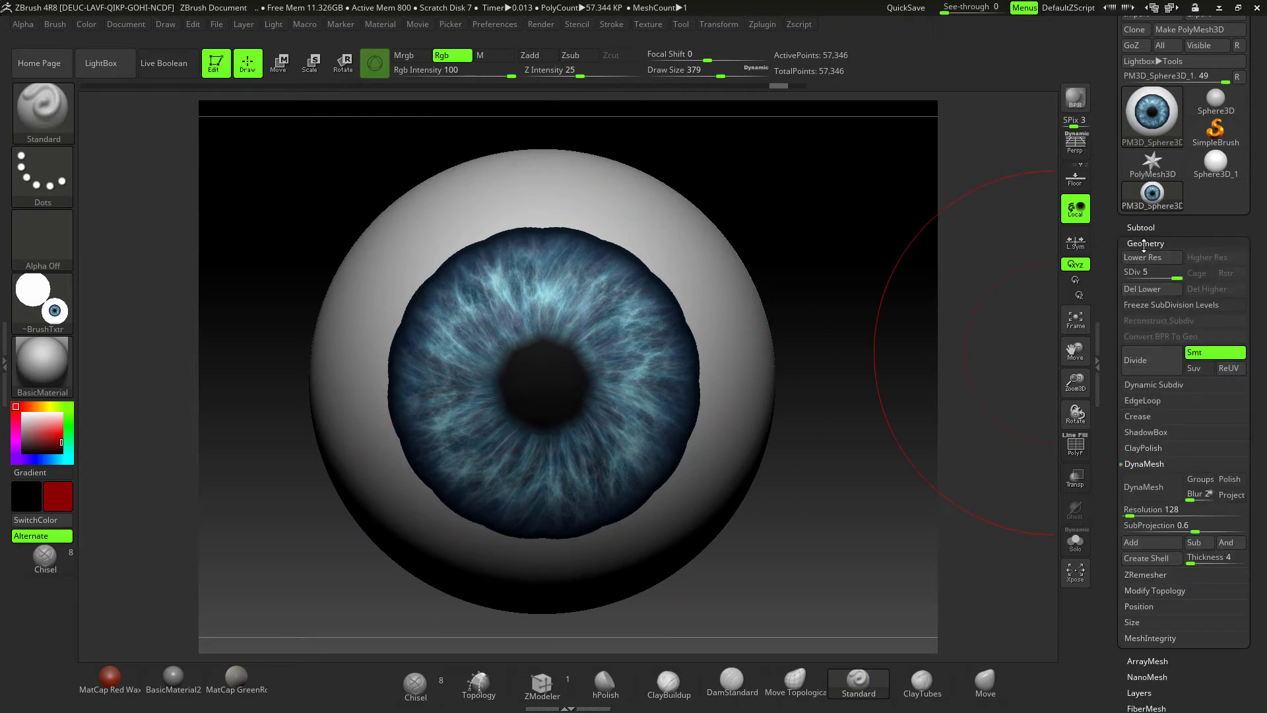
pyautogui.click(1231, 370)
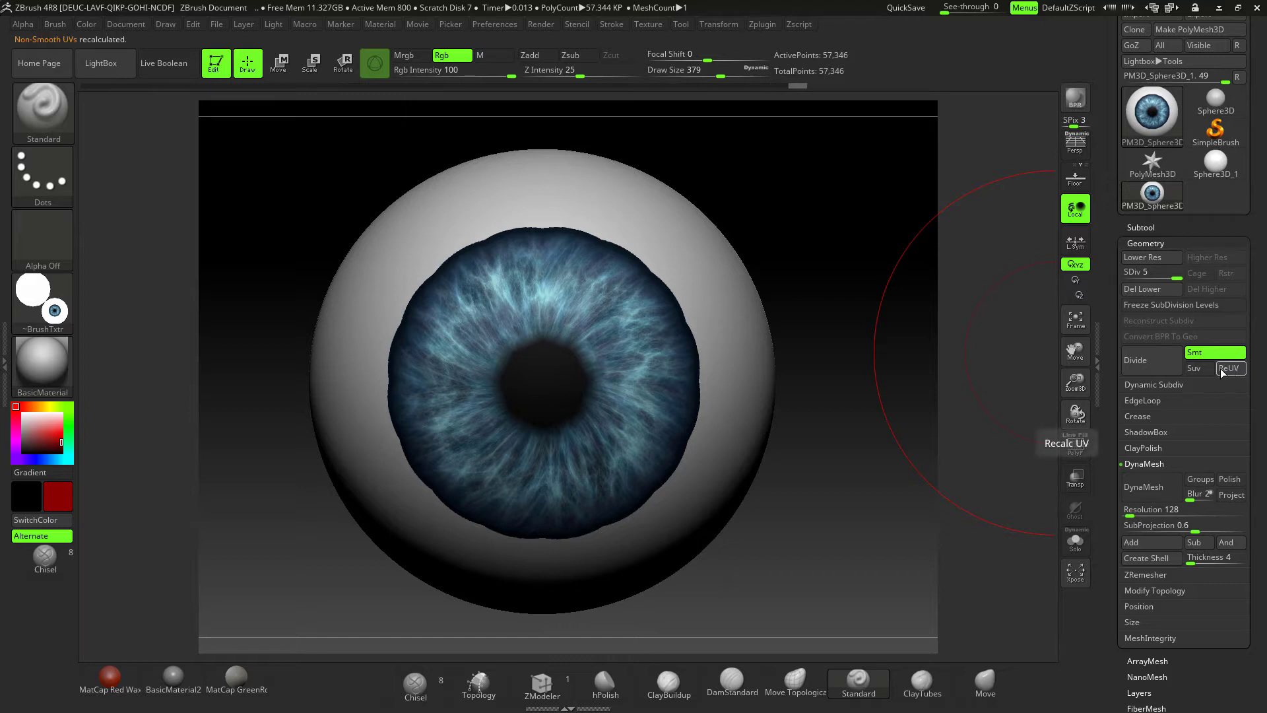
pyautogui.click(1195, 369)
pyautogui.click(1230, 370)
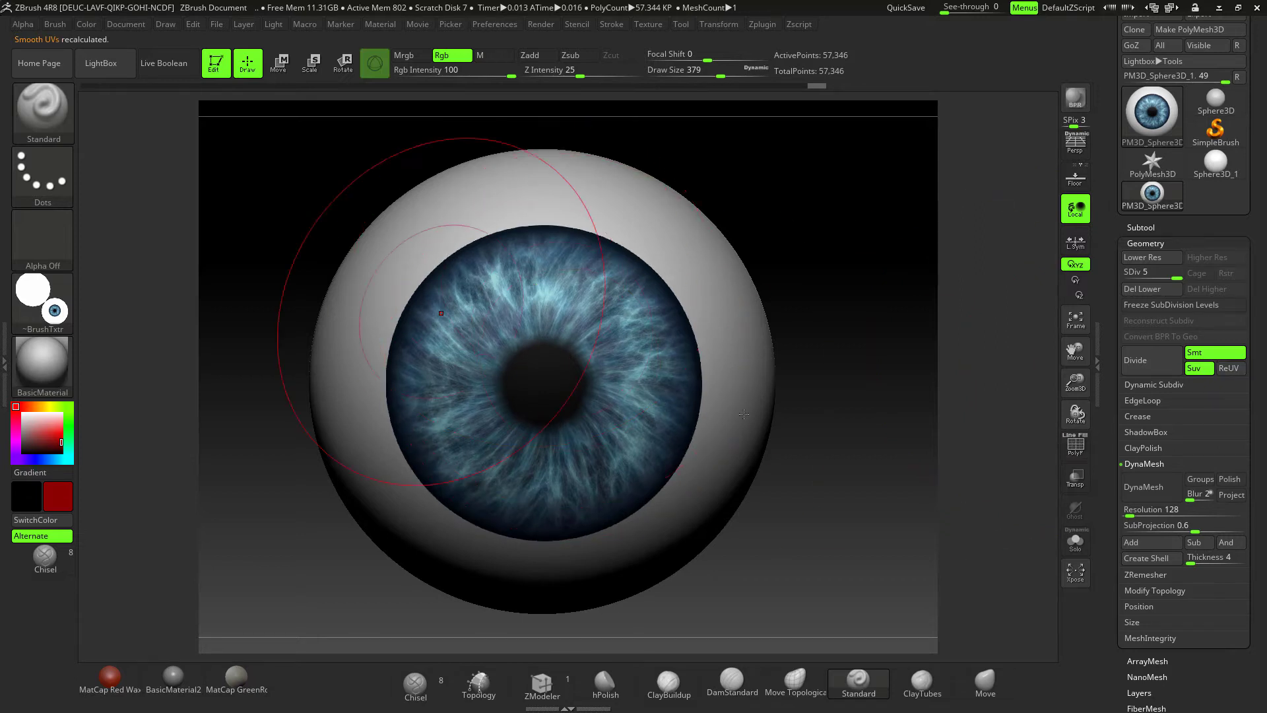
pyautogui.moveTo(910, 415); pyautogui.dragTo(940, 390)
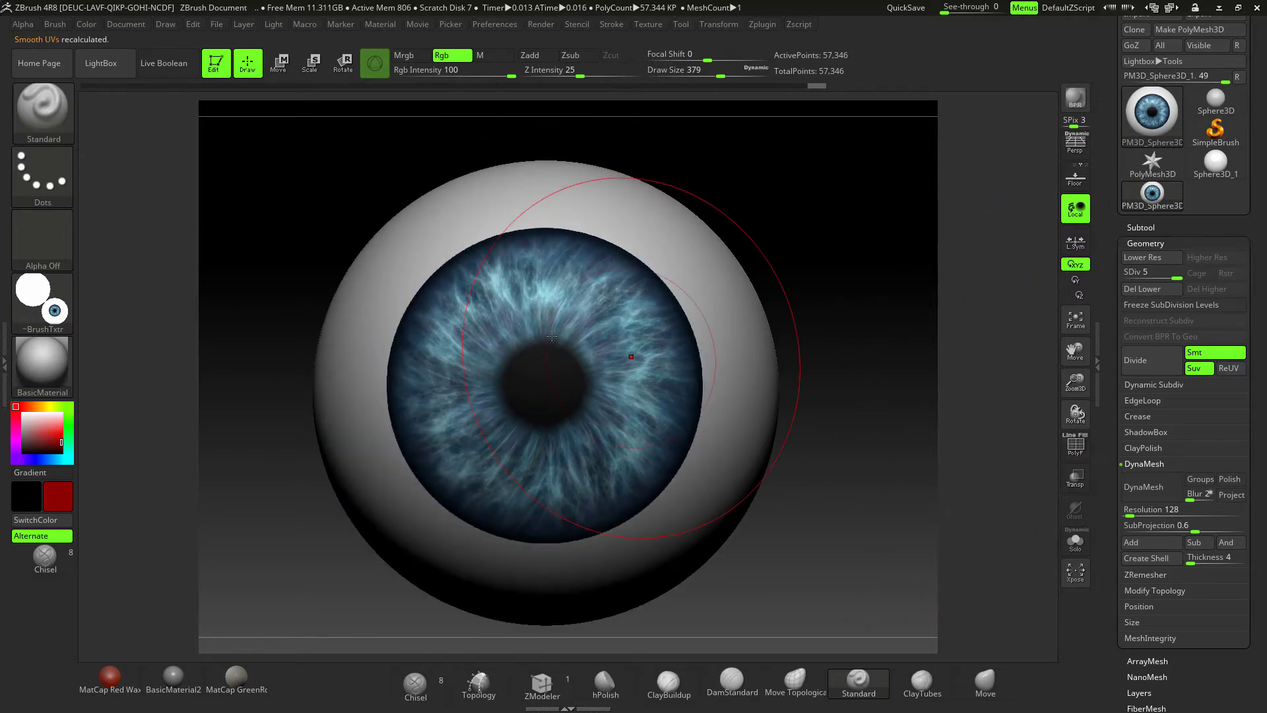
# - Turn the sphere's texture map off and back on to compare the edited texture with the original polypaint
pyautogui.click(1145, 228)
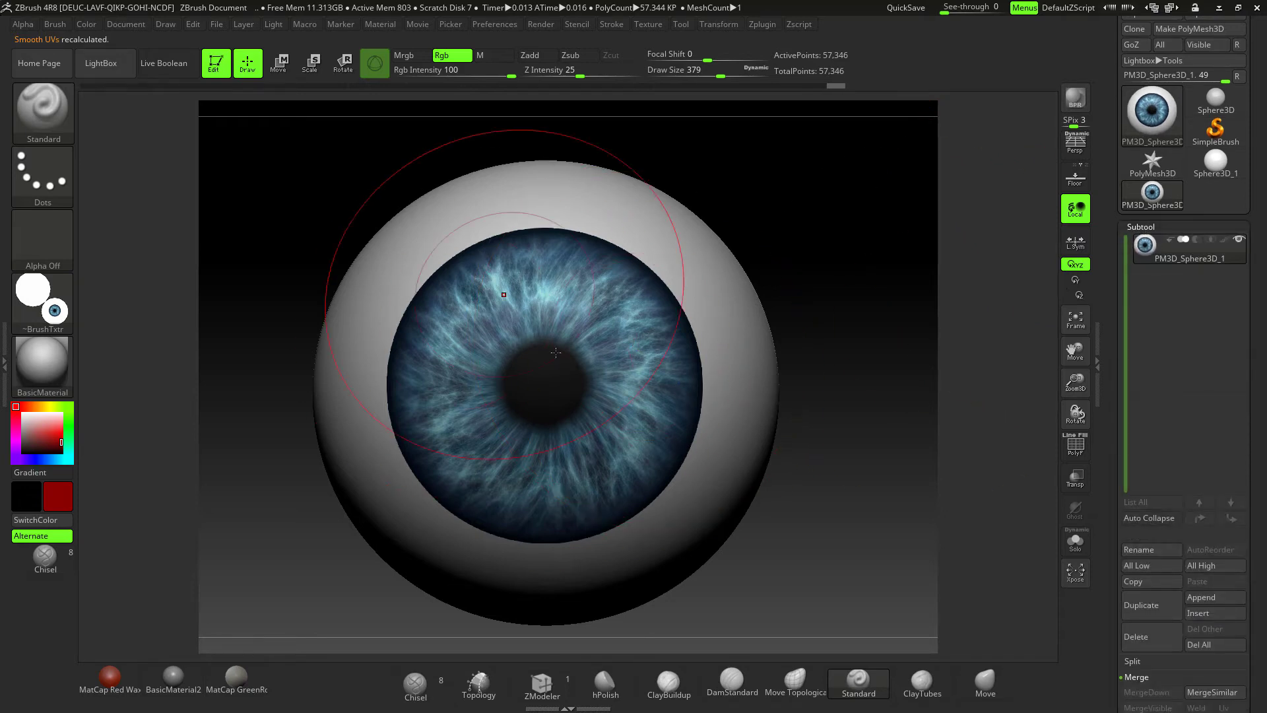
pyautogui.moveTo(1225, 244)
pyautogui.scroll(-8, 1138, 514)
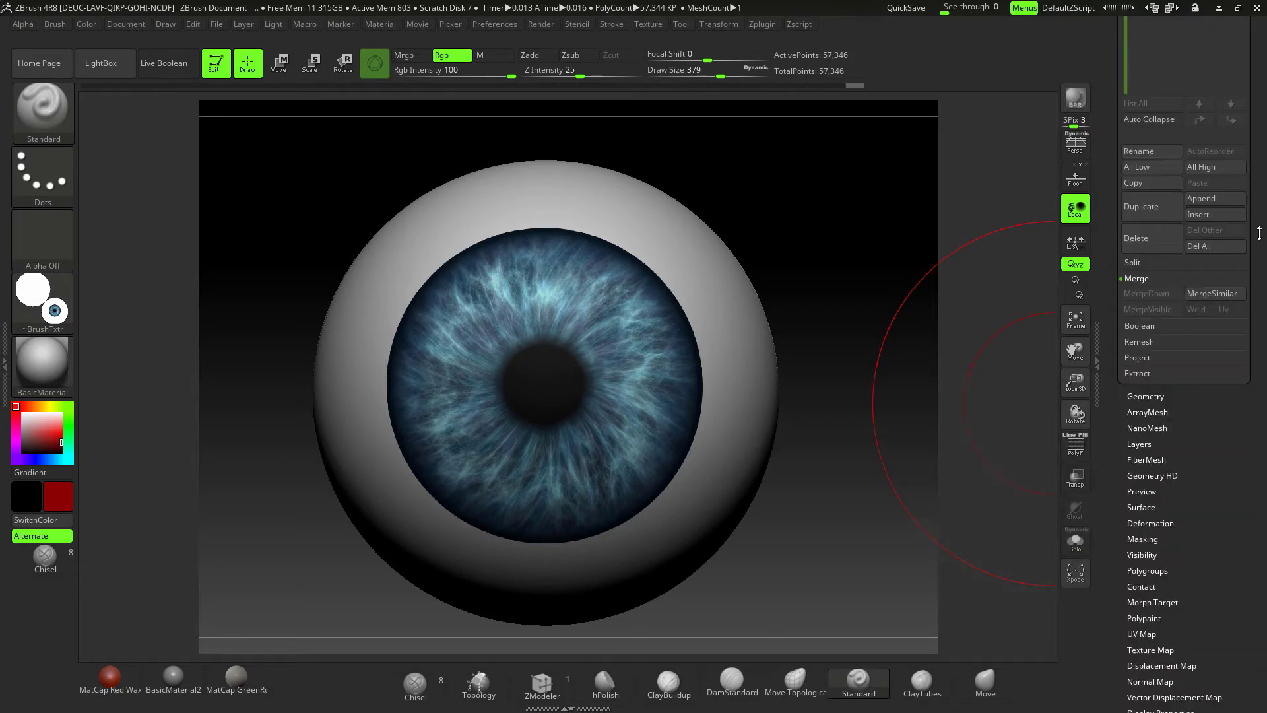
pyautogui.click(1144, 534)
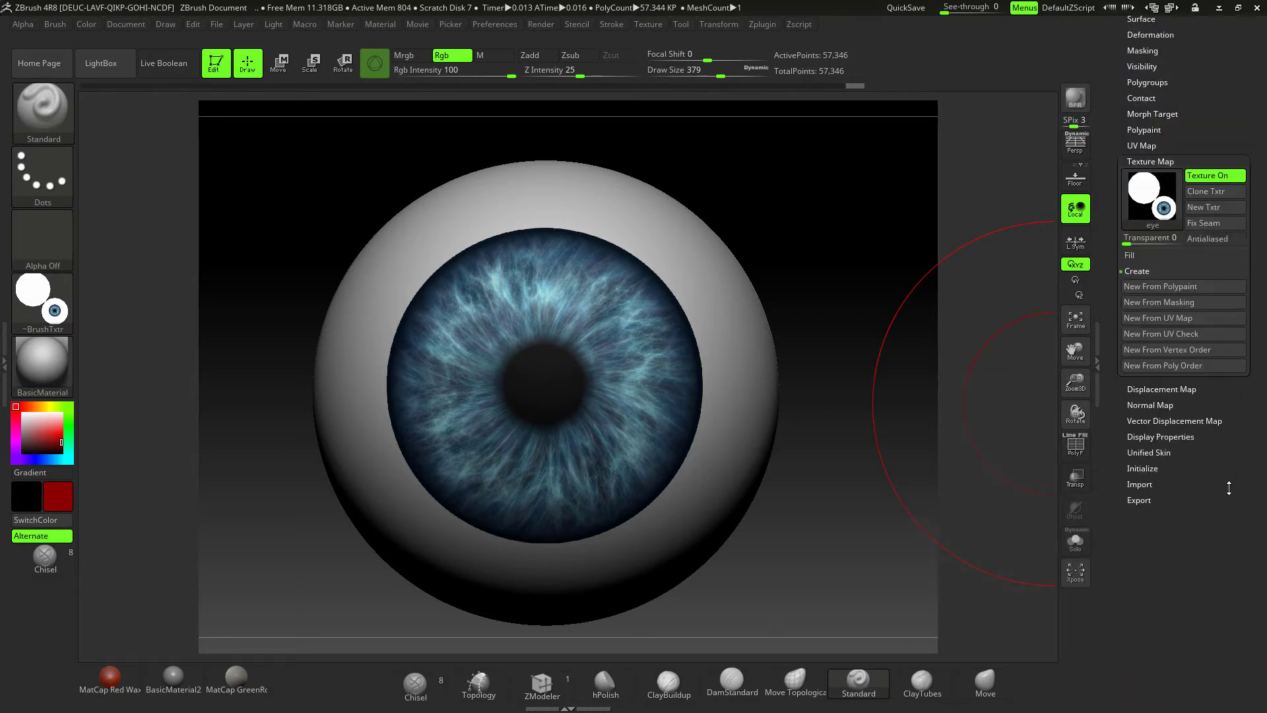
pyautogui.click(1229, 188)
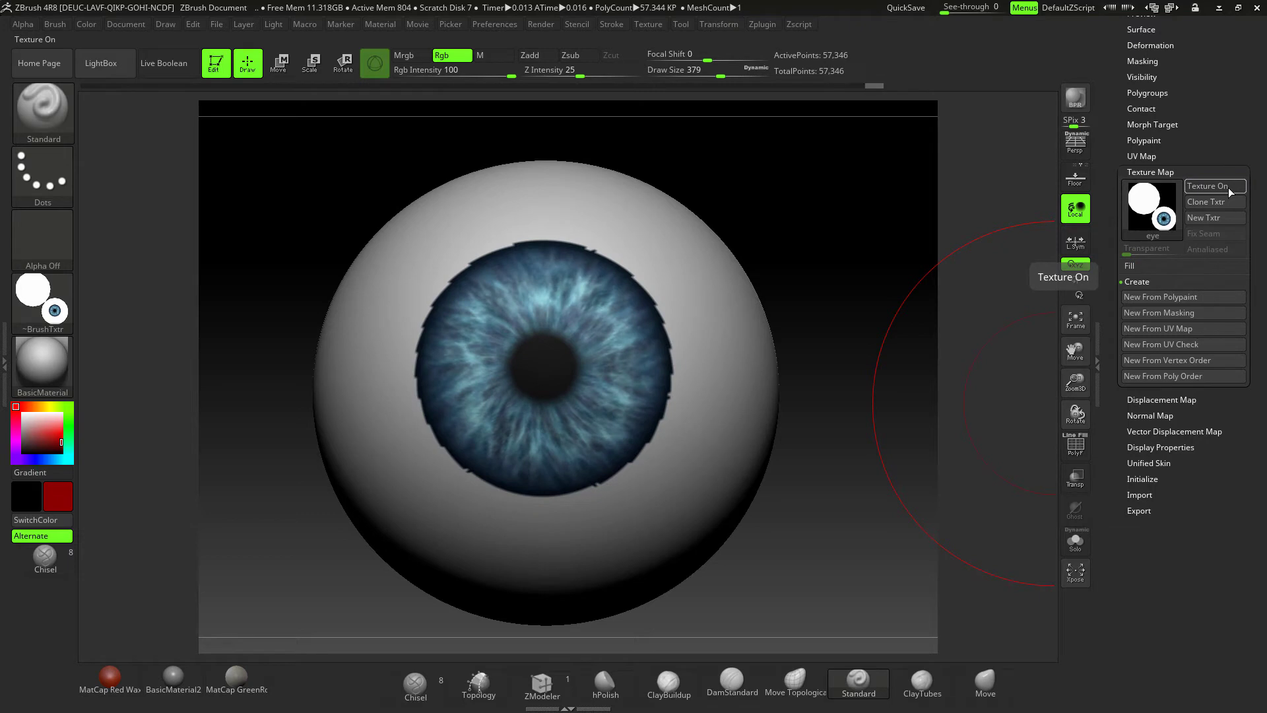
pyautogui.click(1215, 187)
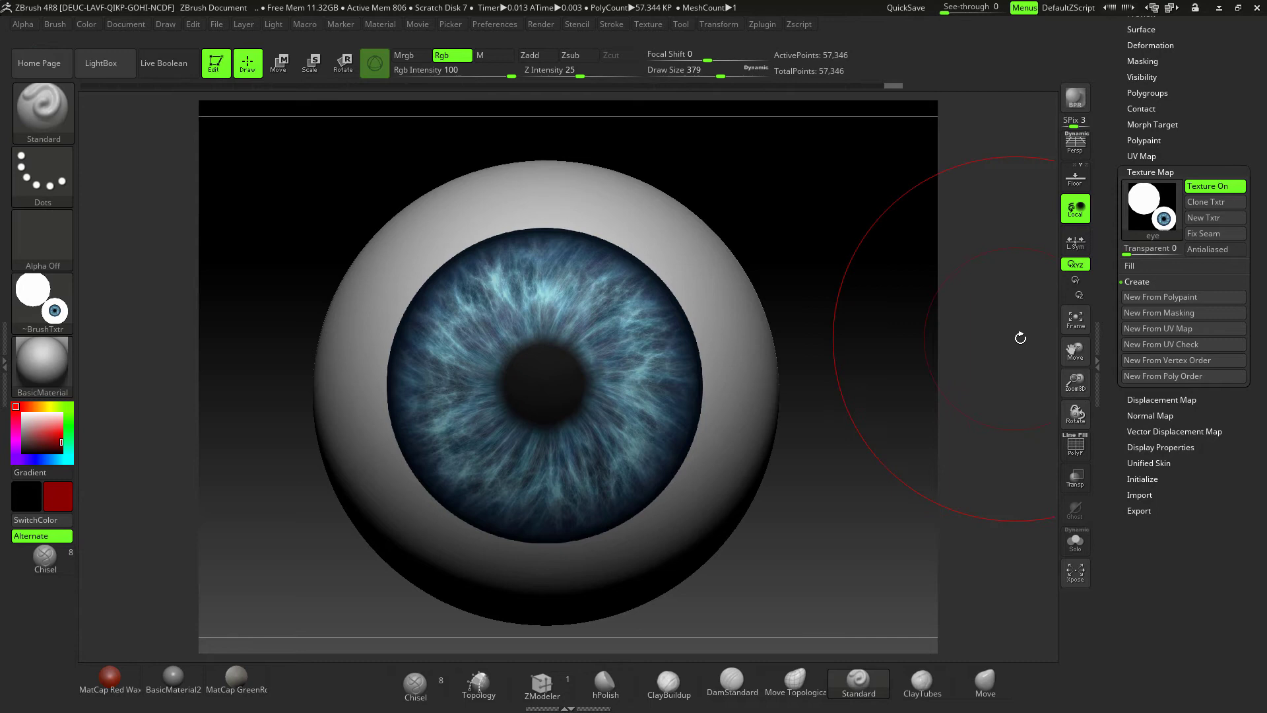
# - Convert the sphere's eye texture to polypaint using Polypaint From Texture, and turn its texture map back on
pyautogui.moveTo(1228, 116); pyautogui.dragTo(1222, 220)
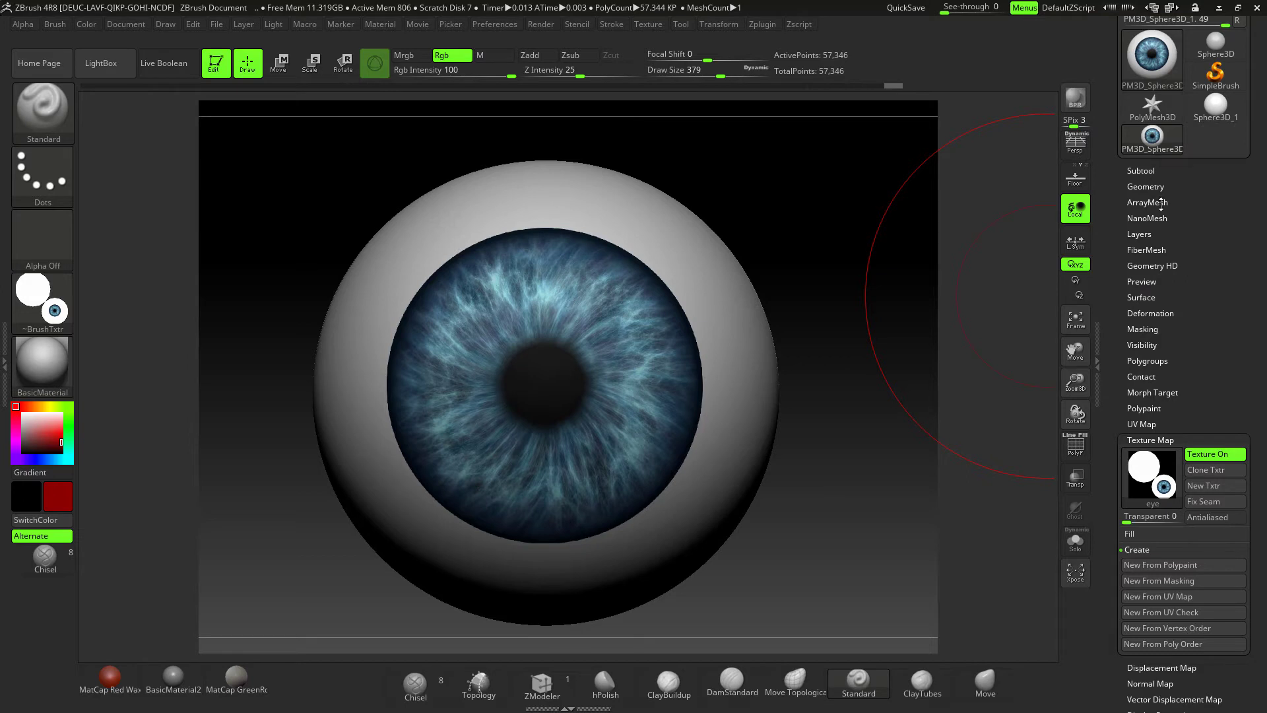
pyautogui.moveTo(1210, 356); pyautogui.dragTo(1208, 330)
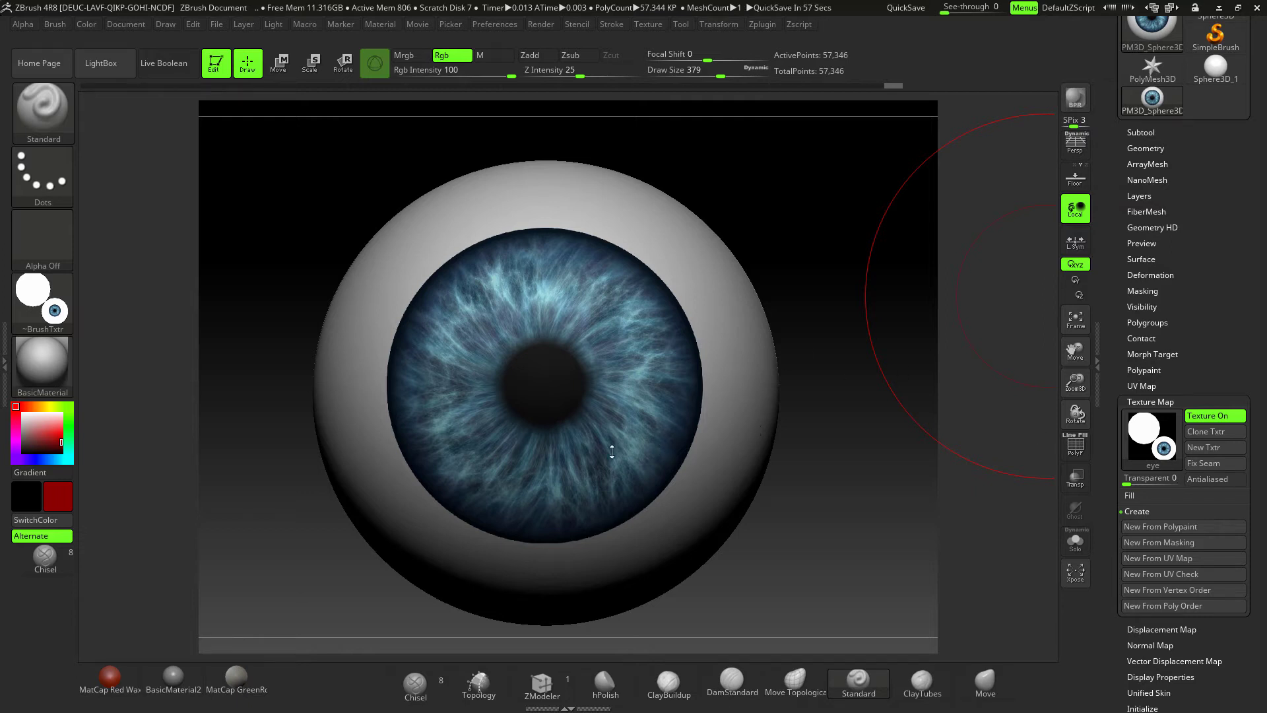
pyautogui.click(1143, 370)
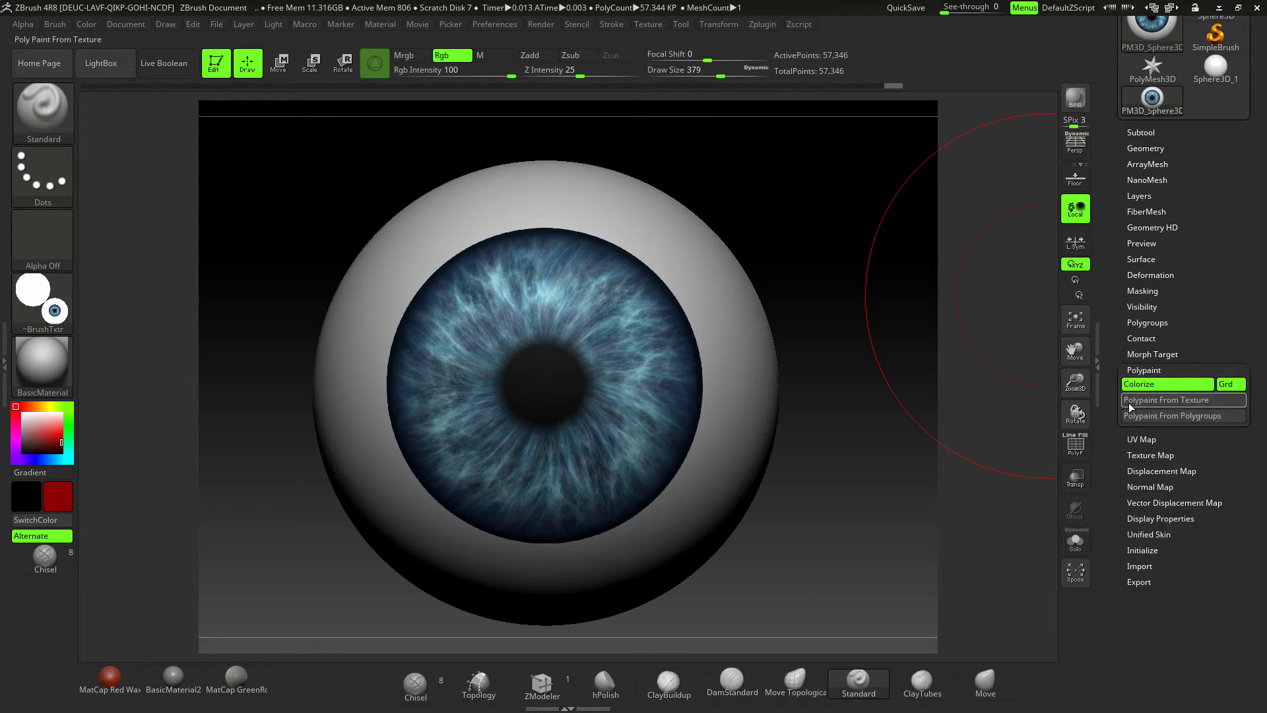
pyautogui.click(1158, 399)
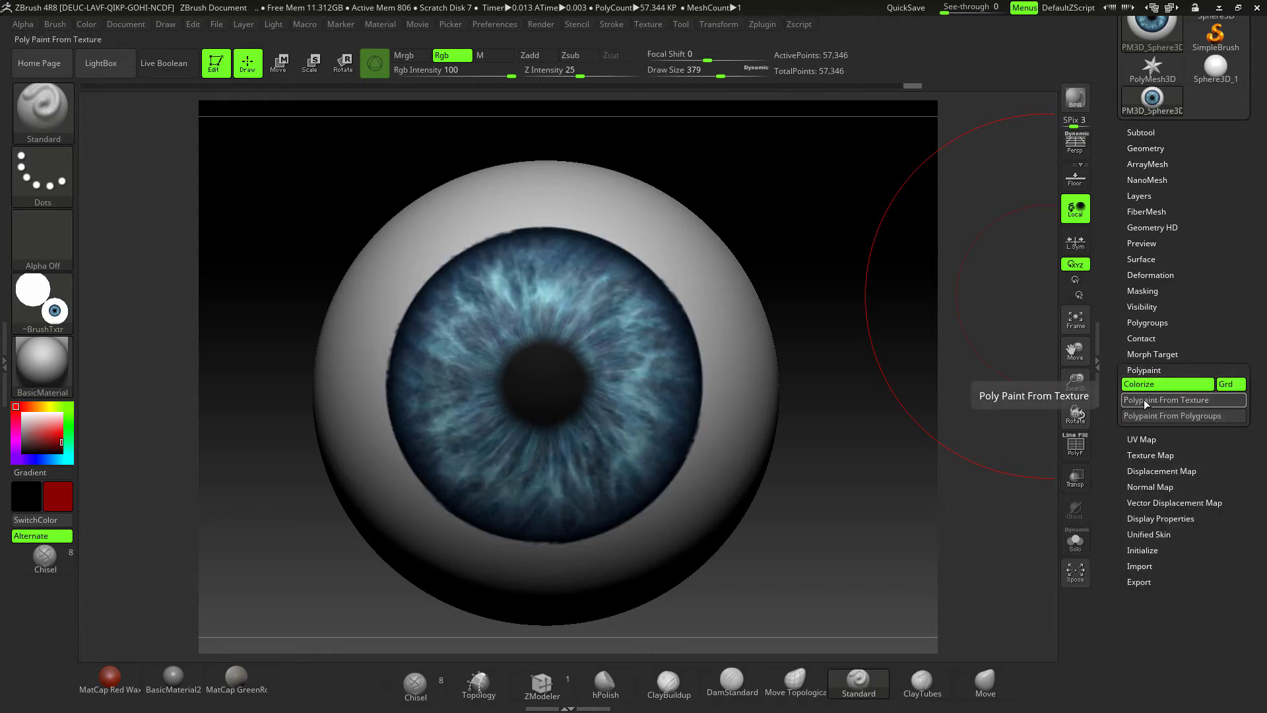
pyautogui.click(1144, 455)
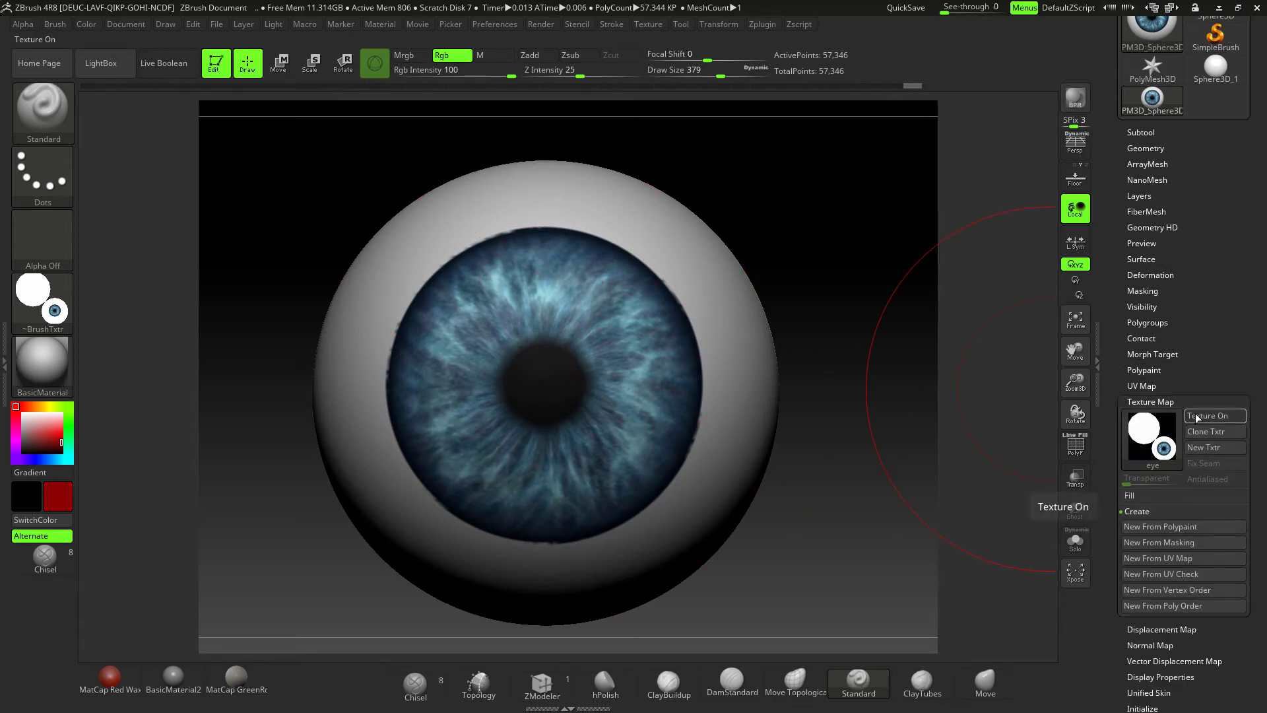
pyautogui.click(1199, 417)
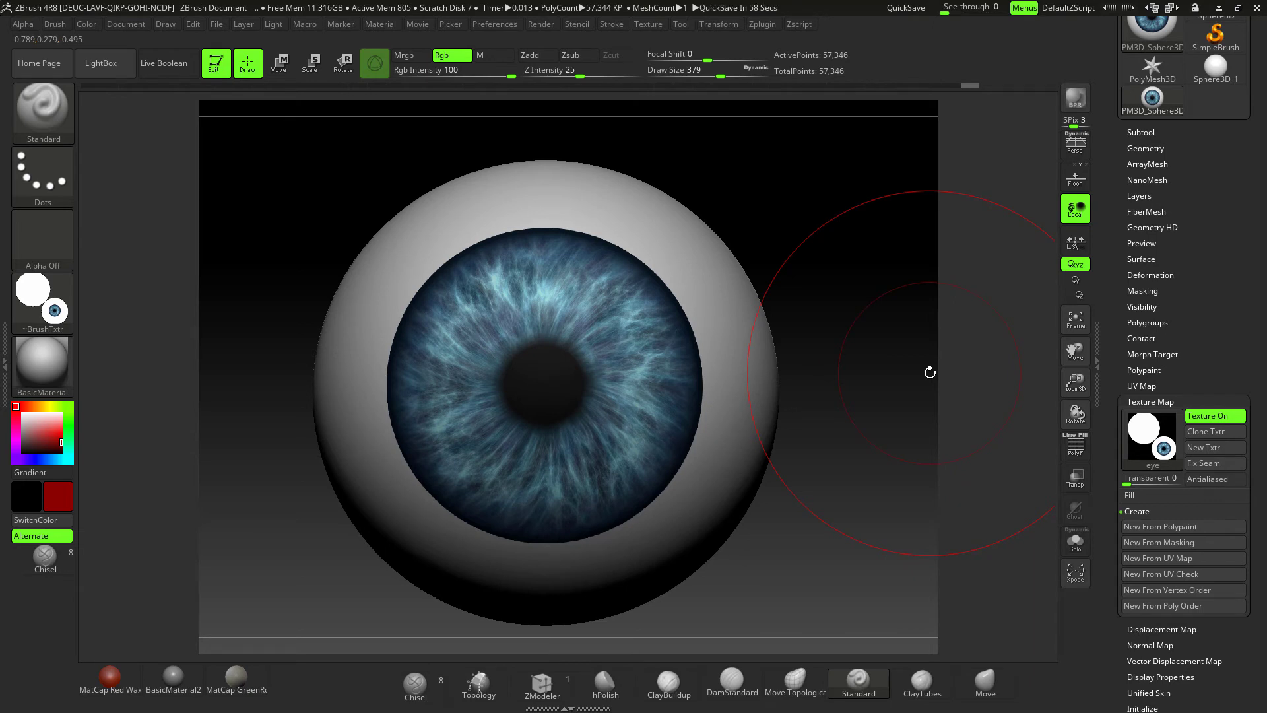
# - Toggle the texture map off and on in a close-up of the iris and pupil to compare it with the polypaint
pyautogui.moveTo(894, 327)
pyautogui.mouseDown()
pyautogui.moveTo(877, 277)
pyautogui.moveTo(865, 297)
pyautogui.moveTo(890, 340)
pyautogui.moveTo(888, 302)
pyautogui.moveTo(884, 334)
pyautogui.moveTo(960, 410)
pyautogui.moveTo(902, 323)
pyautogui.moveTo(992, 383)
pyautogui.moveTo(1013, 414)
pyautogui.mouseUp()
pyautogui.click(1215, 418)
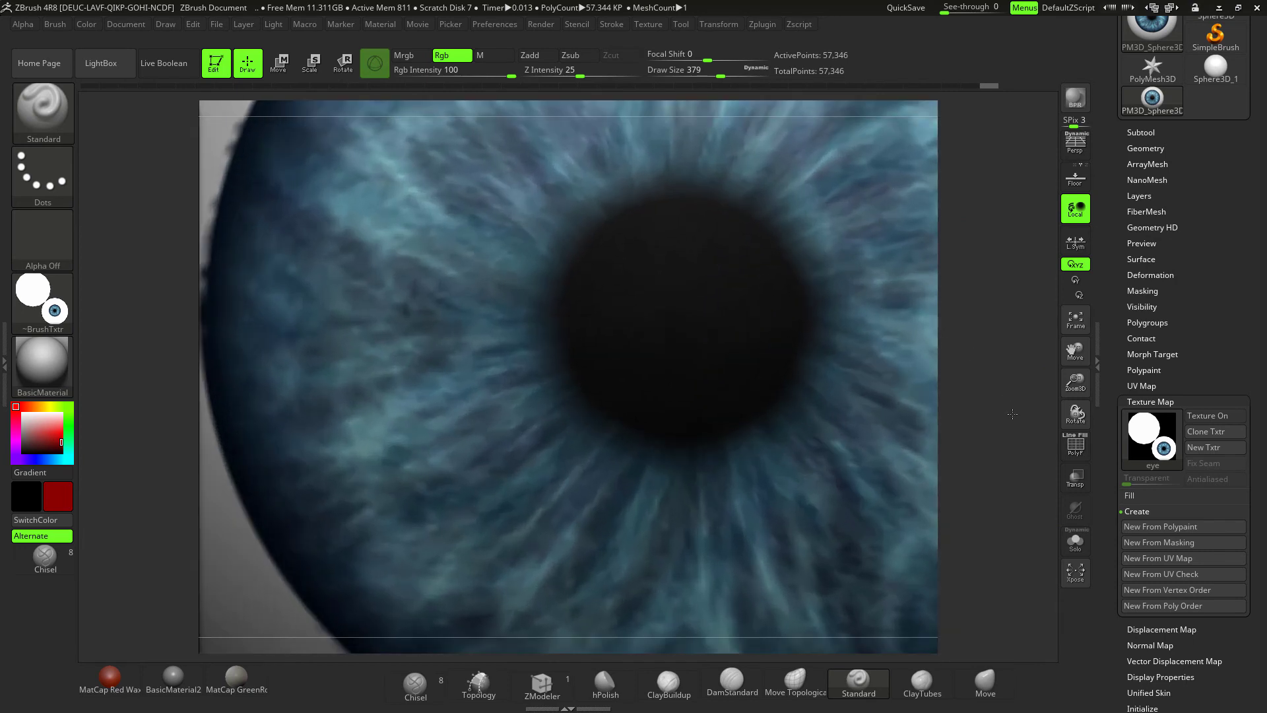
pyautogui.click(1211, 418)
pyautogui.click(1210, 419)
pyautogui.click(1210, 418)
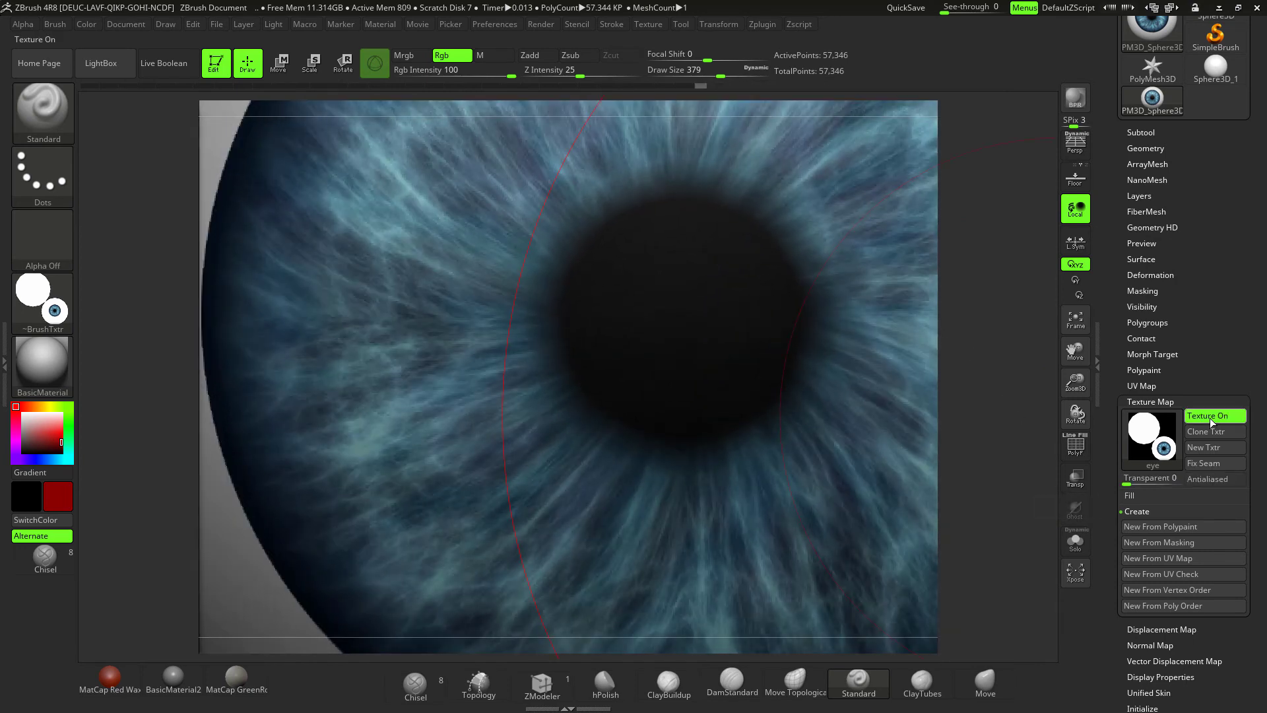
pyautogui.click(1211, 418)
pyautogui.click(1212, 418)
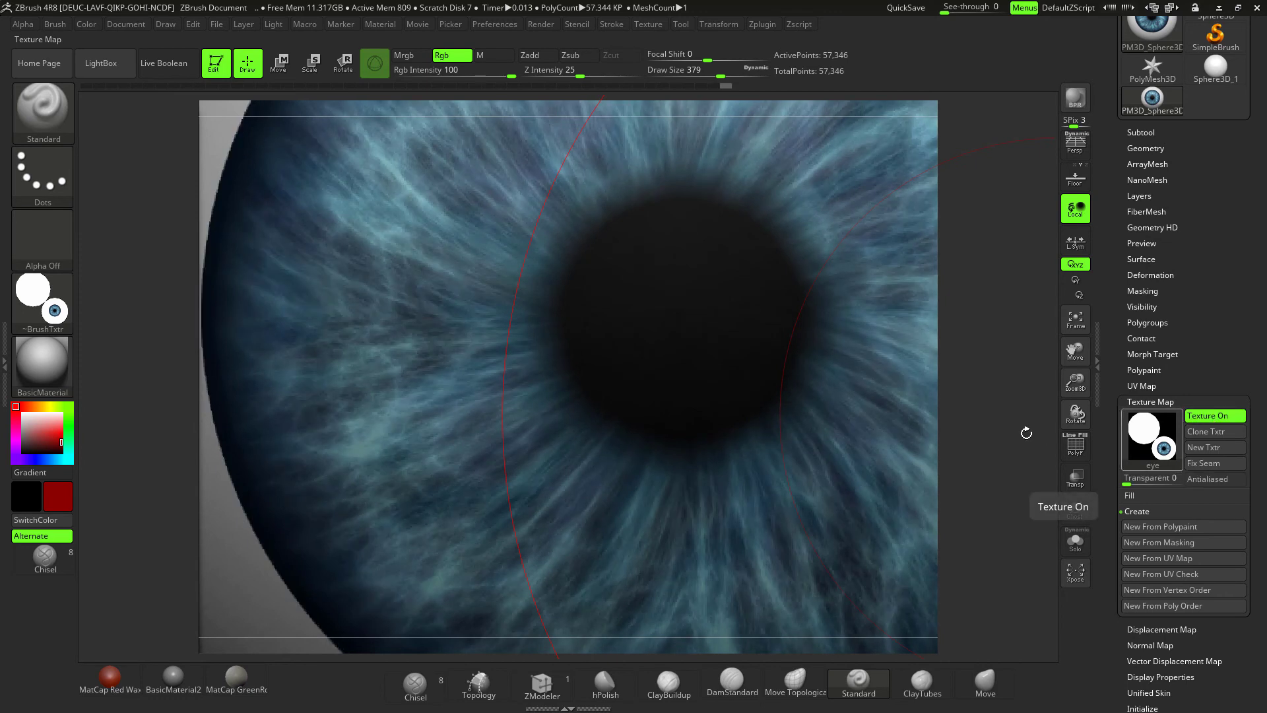
# - Give the eyeball the ToyPlastic material from the standard materials and subdivide its mesh once
pyautogui.keyDown('alt'); pyautogui.moveTo(994, 429); pyautogui.dragTo(782, 323); pyautogui.keyUp('alt')
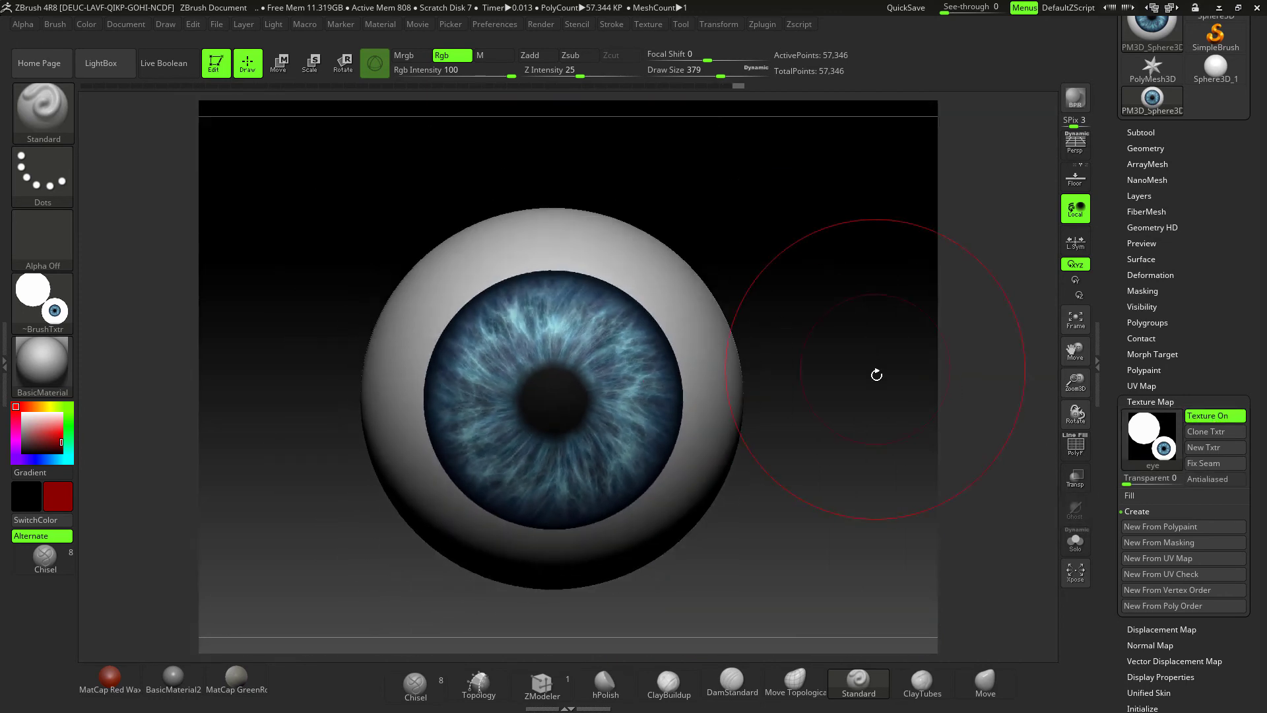
pyautogui.moveTo(865, 356)
pyautogui.mouseDown()
pyautogui.moveTo(851, 300)
pyautogui.moveTo(849, 331)
pyautogui.moveTo(897, 325)
pyautogui.moveTo(850, 337)
pyautogui.mouseUp()
pyautogui.keyDown('alt'); pyautogui.moveTo(862, 260); pyautogui.dragTo(833, 297); pyautogui.keyUp('alt')
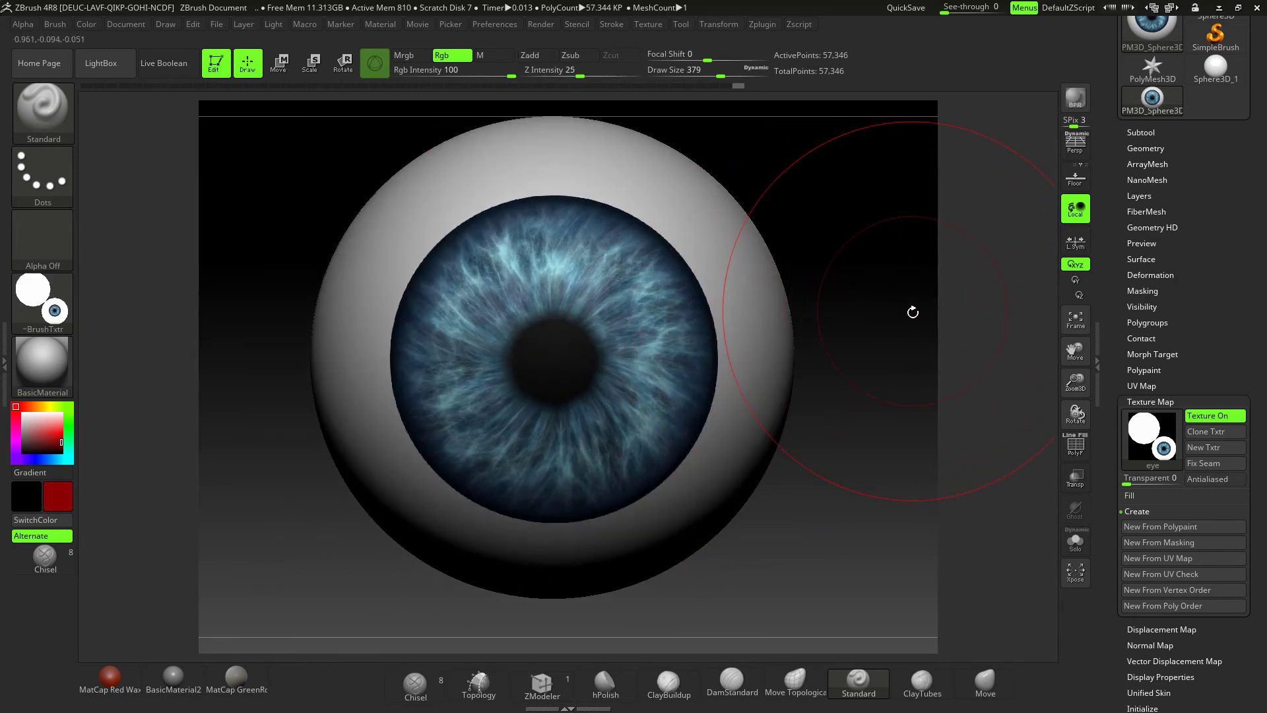
pyautogui.moveTo(913, 310); pyautogui.dragTo(871, 323)
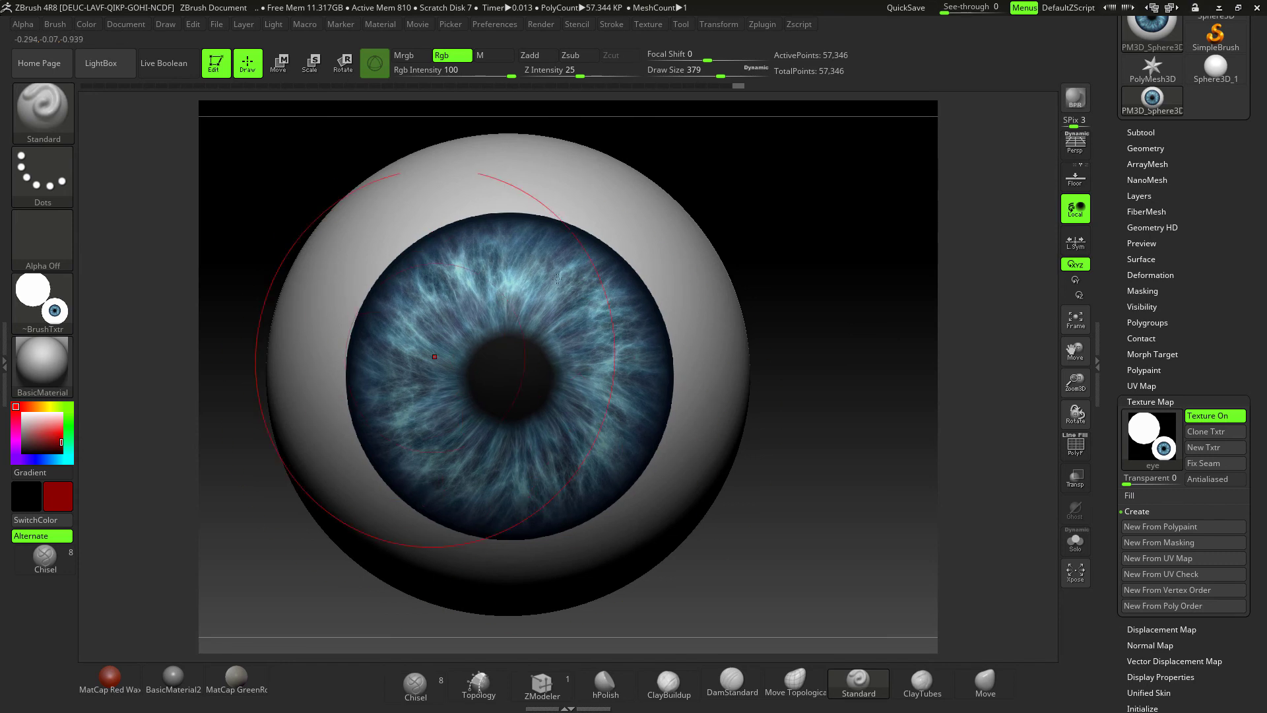
pyautogui.moveTo(924, 386)
pyautogui.mouseDown()
pyautogui.moveTo(860, 370)
pyautogui.moveTo(914, 336)
pyautogui.mouseUp()
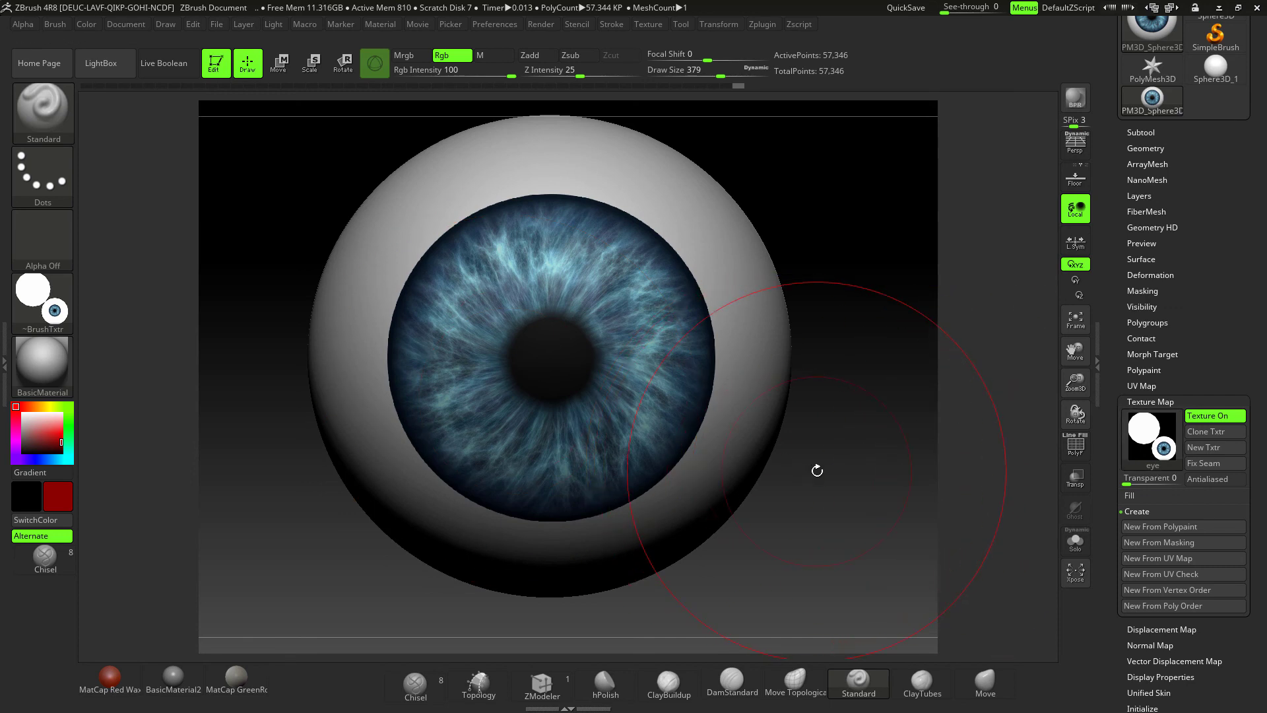
pyautogui.moveTo(878, 386); pyautogui.dragTo(825, 382)
pyautogui.click(29, 355)
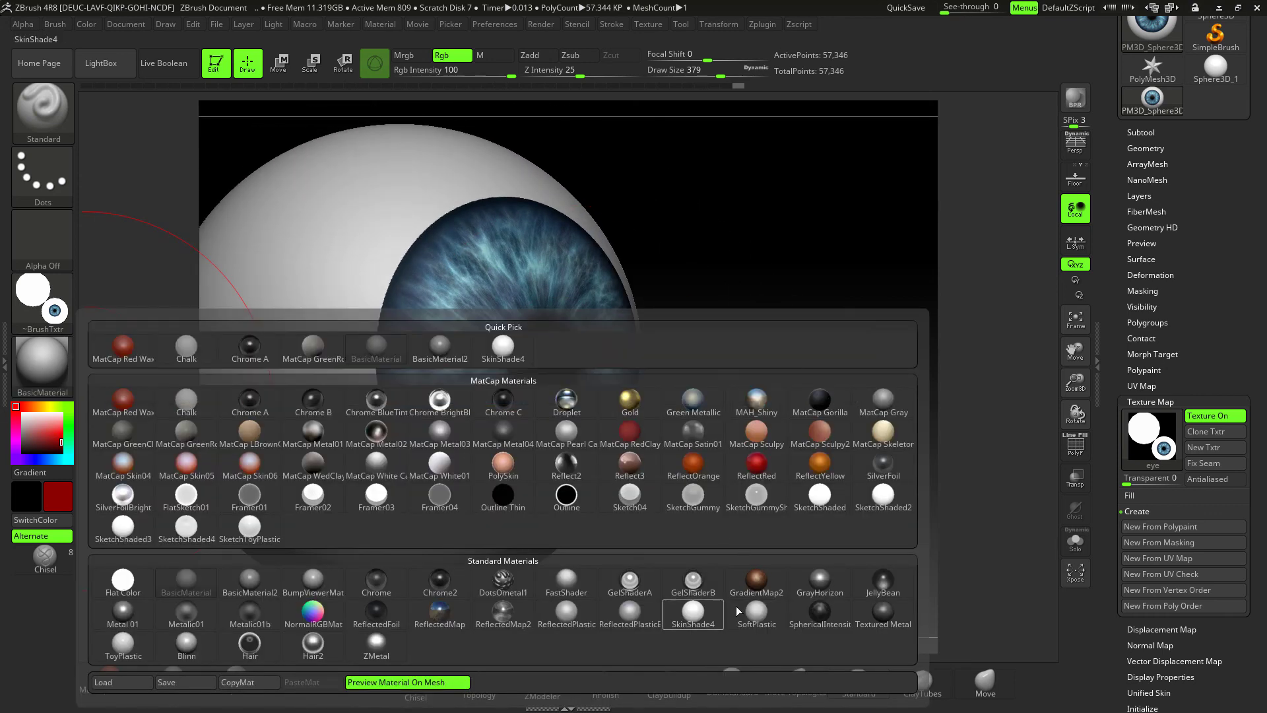
pyautogui.moveTo(710, 619)
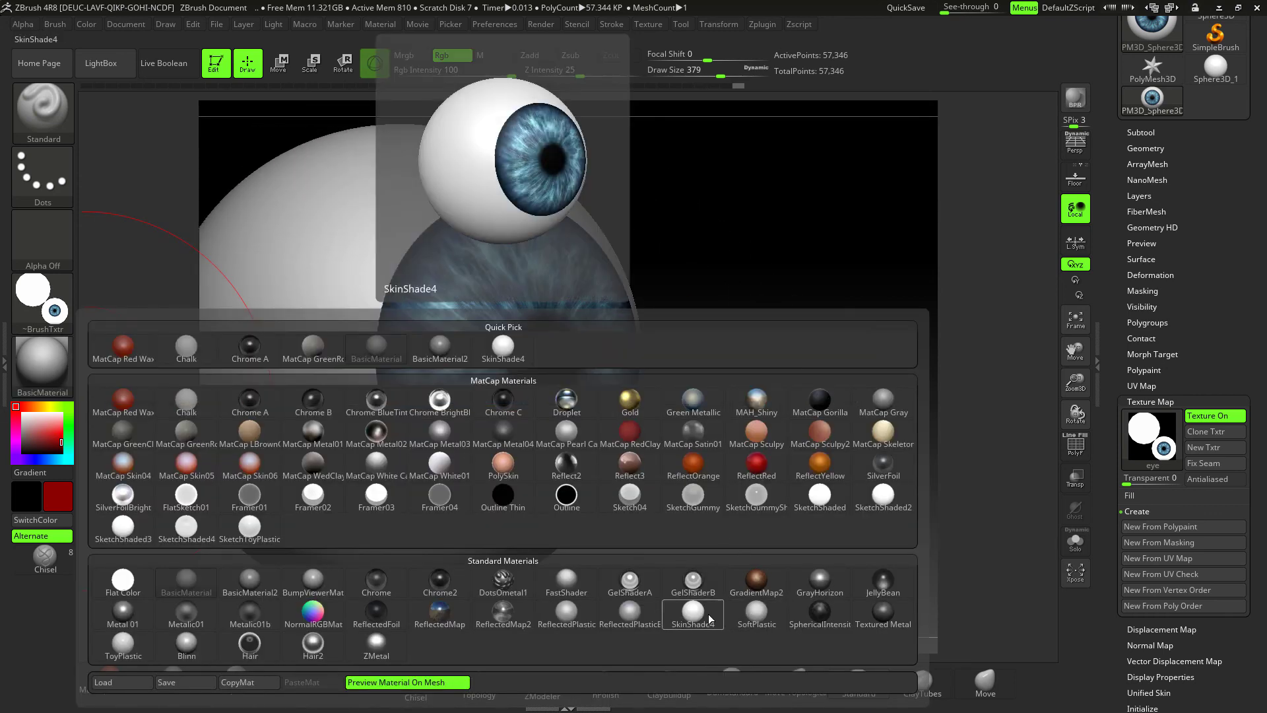
pyautogui.click(127, 645)
pyautogui.moveTo(791, 503); pyautogui.dragTo(773, 504)
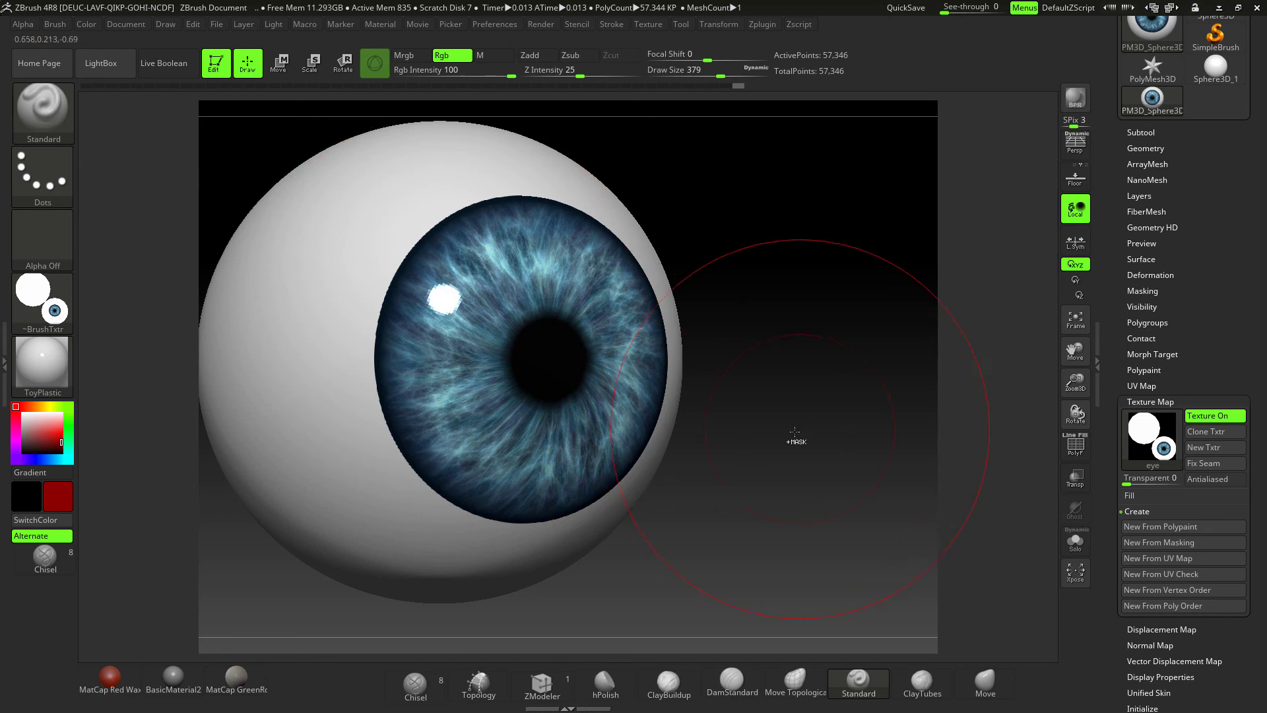
pyautogui.press('ctrl')
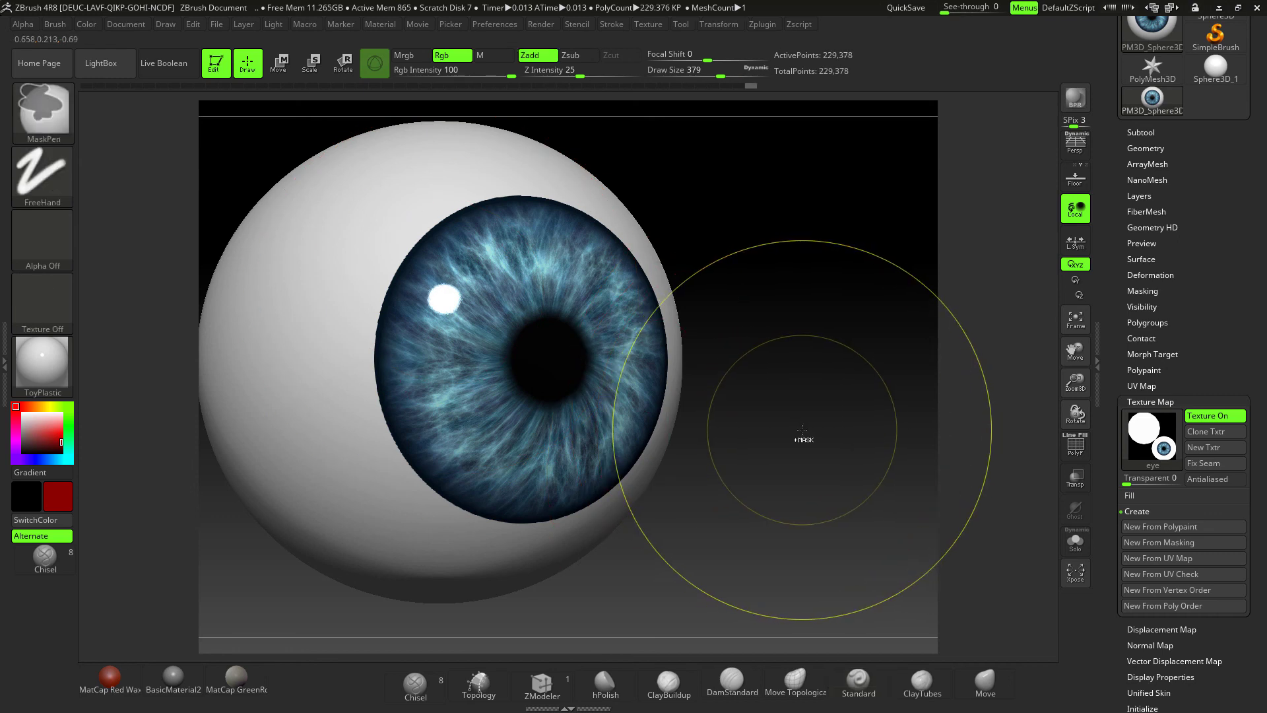